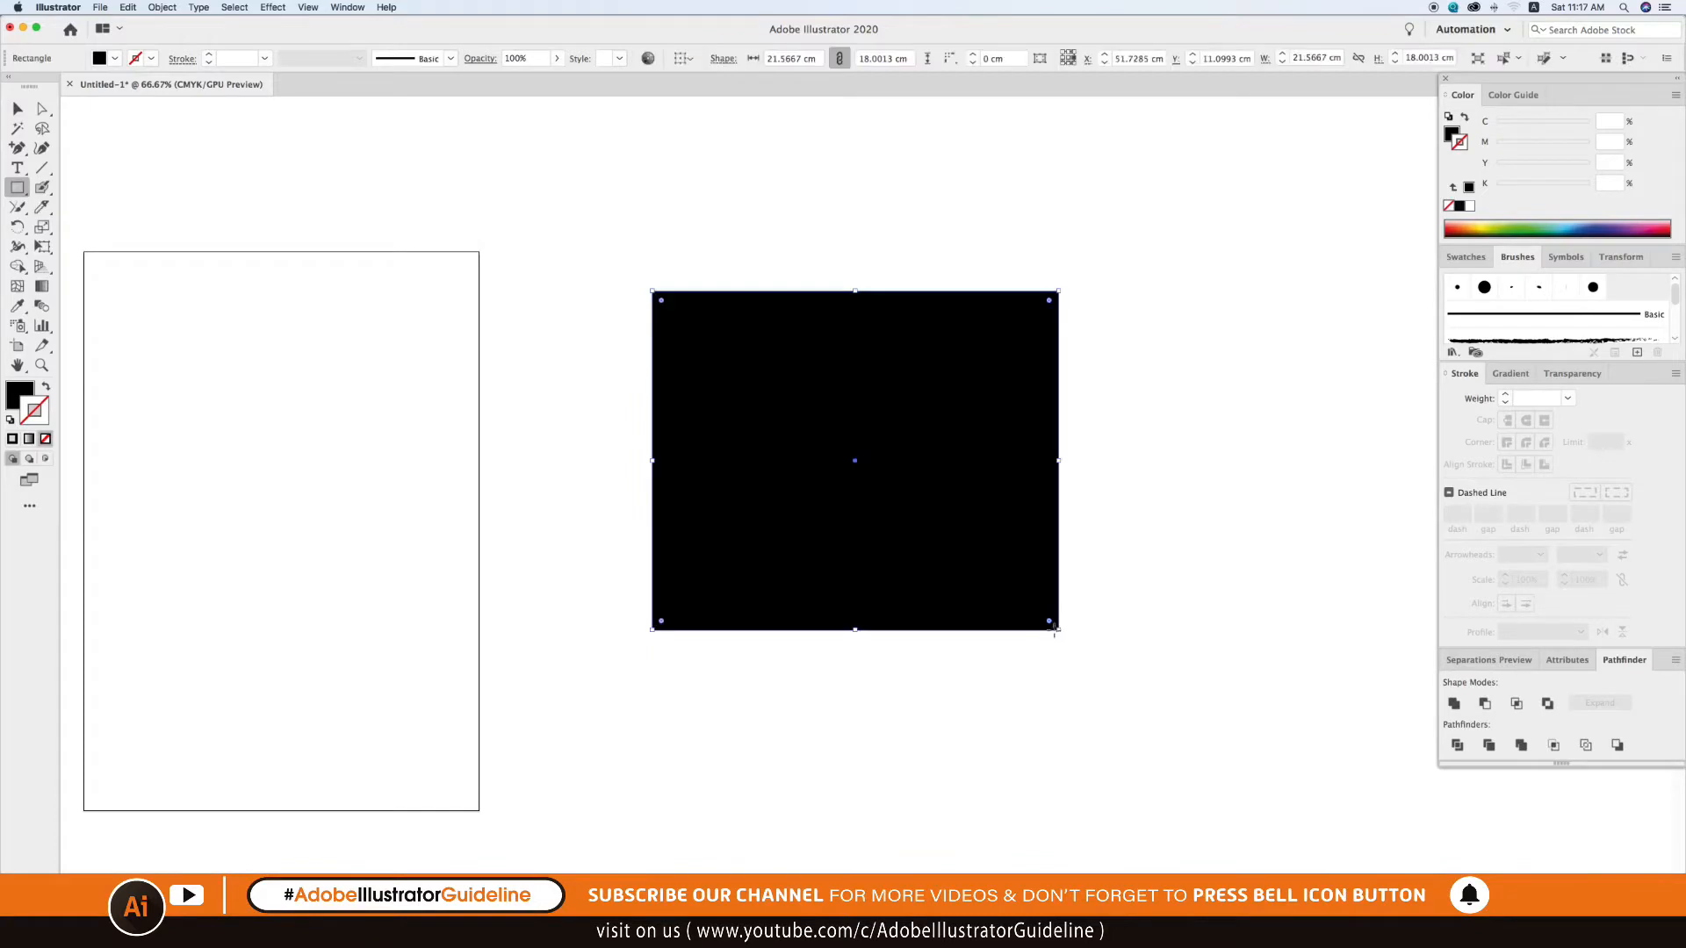
Deselect the rectangle and erase a curved stroke across its lower-left corner with the Eraser tool.
key(v)
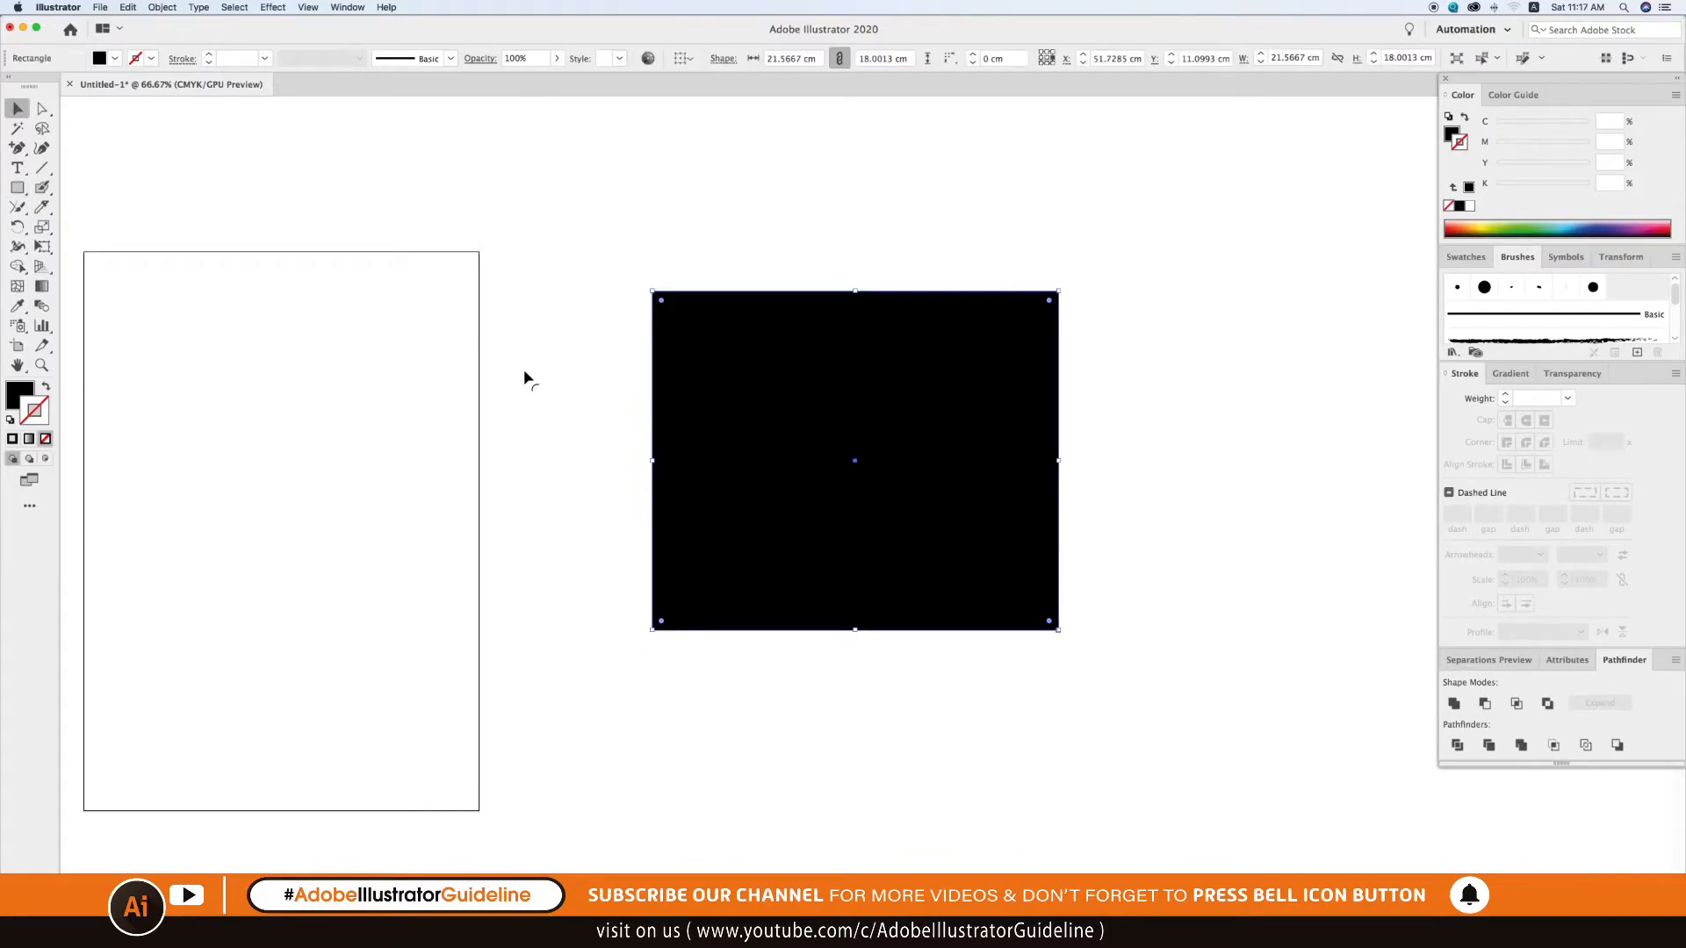
click(525, 377)
drag(44, 213, 139, 211)
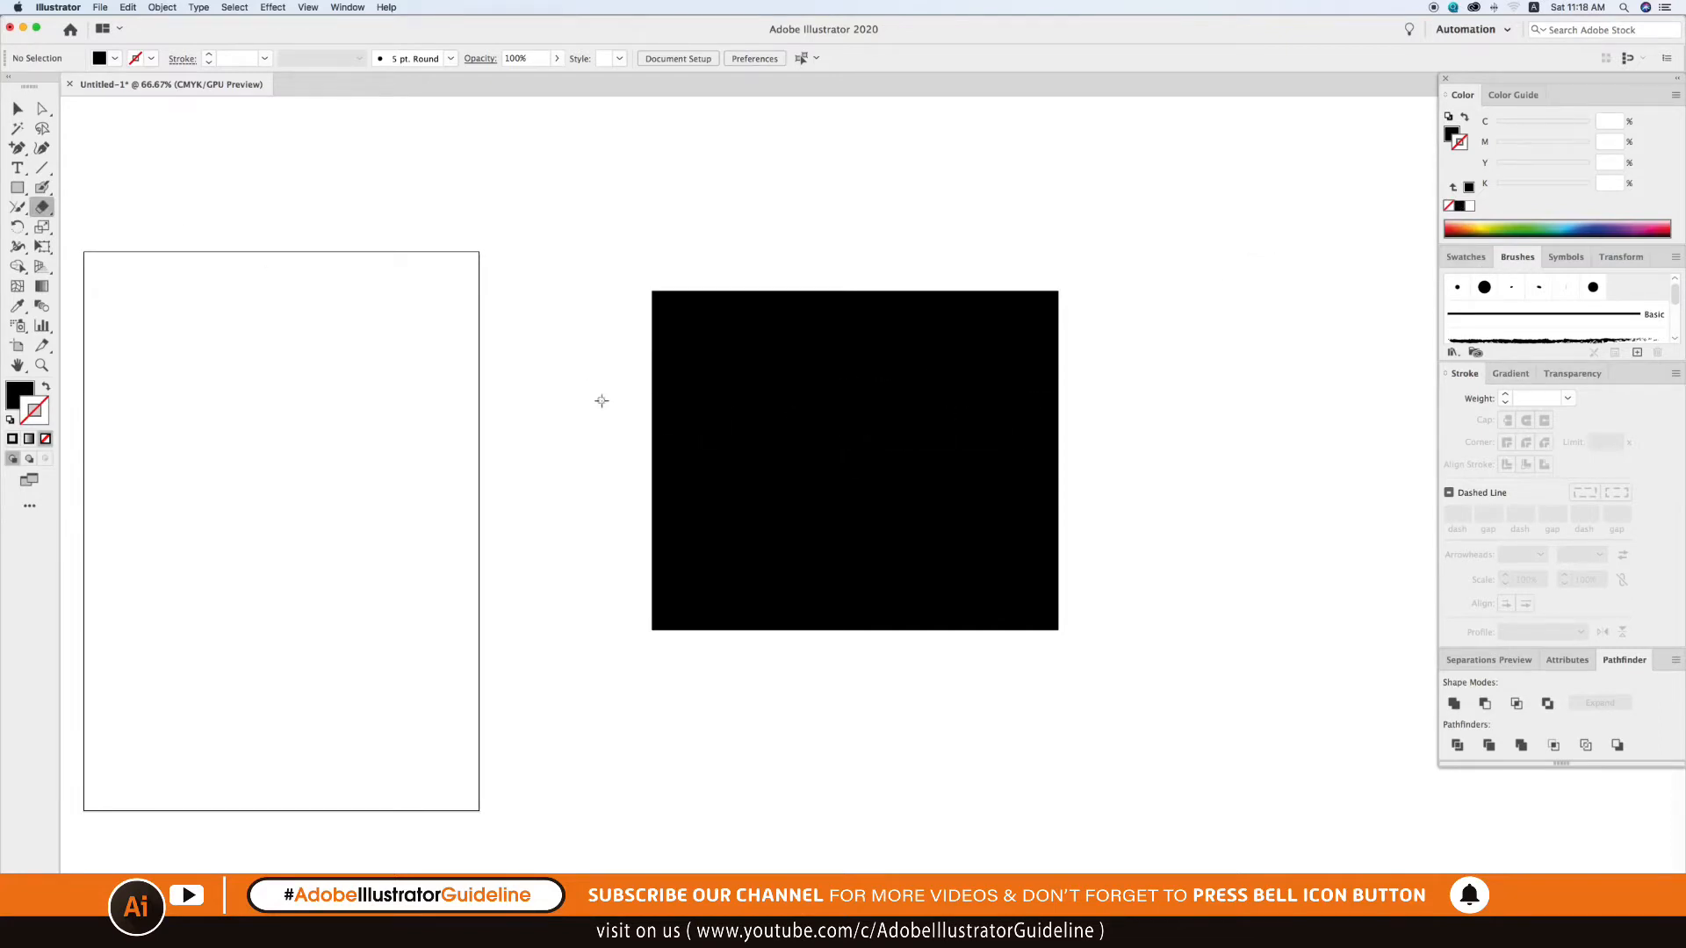
mouse_move(602, 398)
mouse_down()
mouse_move(807, 578)
mouse_move(854, 711)
mouse_up()
Move the cut-off lower-left piece away from the rectangle and back into its corner, with nothing left selected.
key(v)
drag(767, 588, 703, 618)
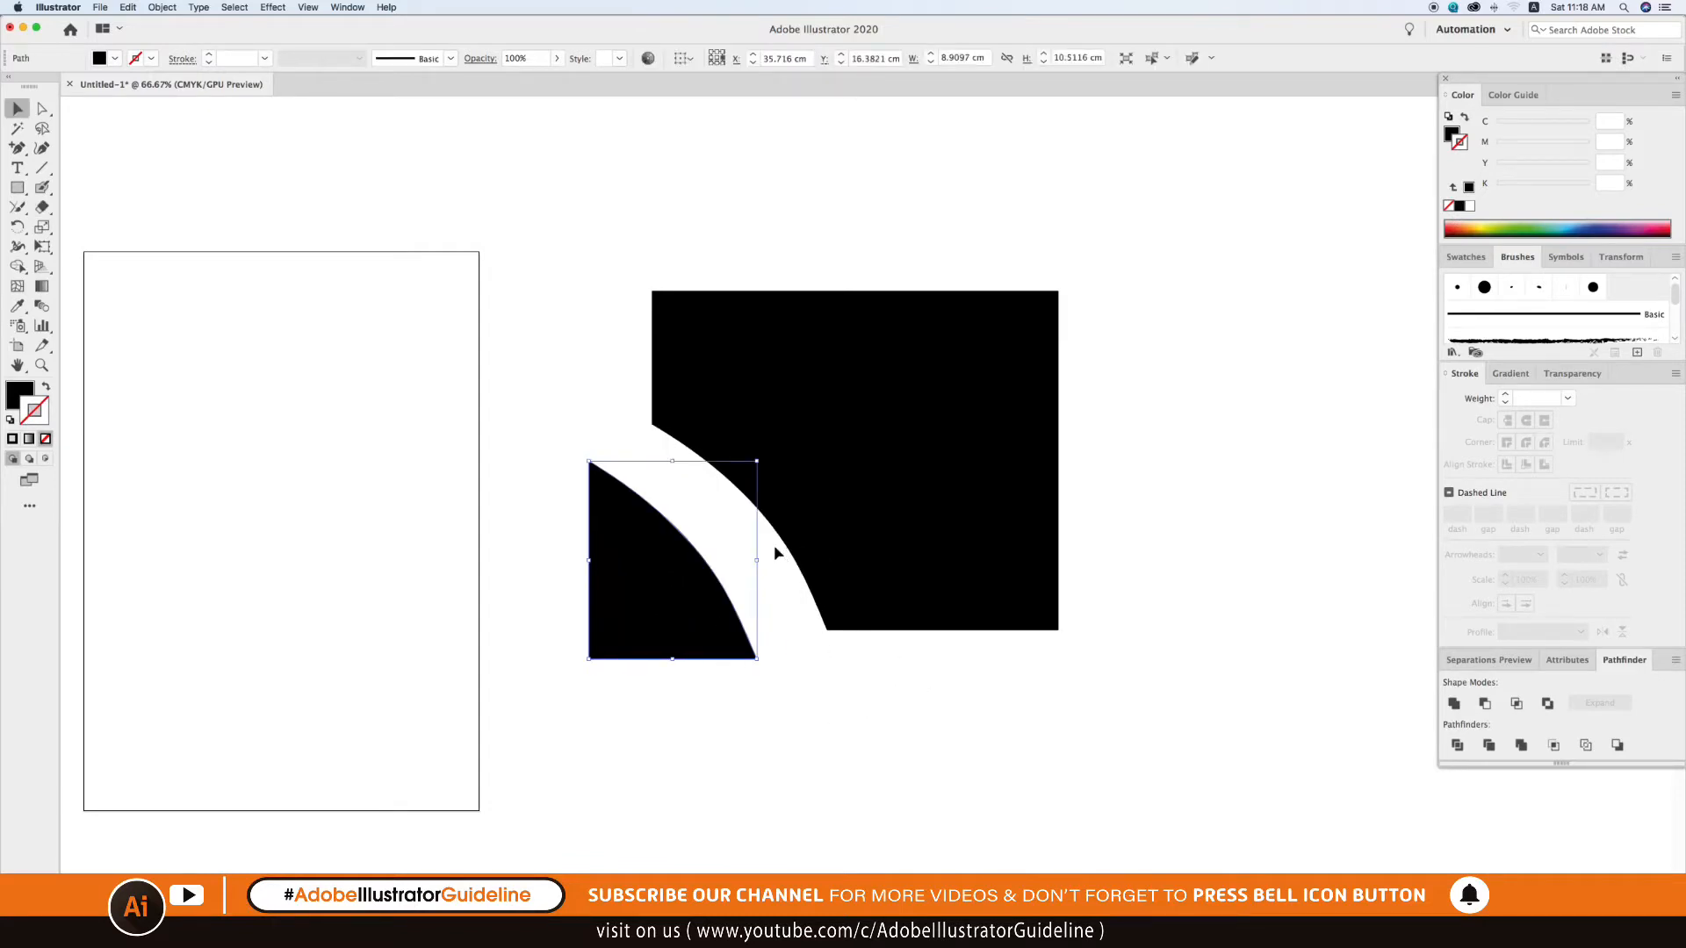
drag(601, 474, 665, 445)
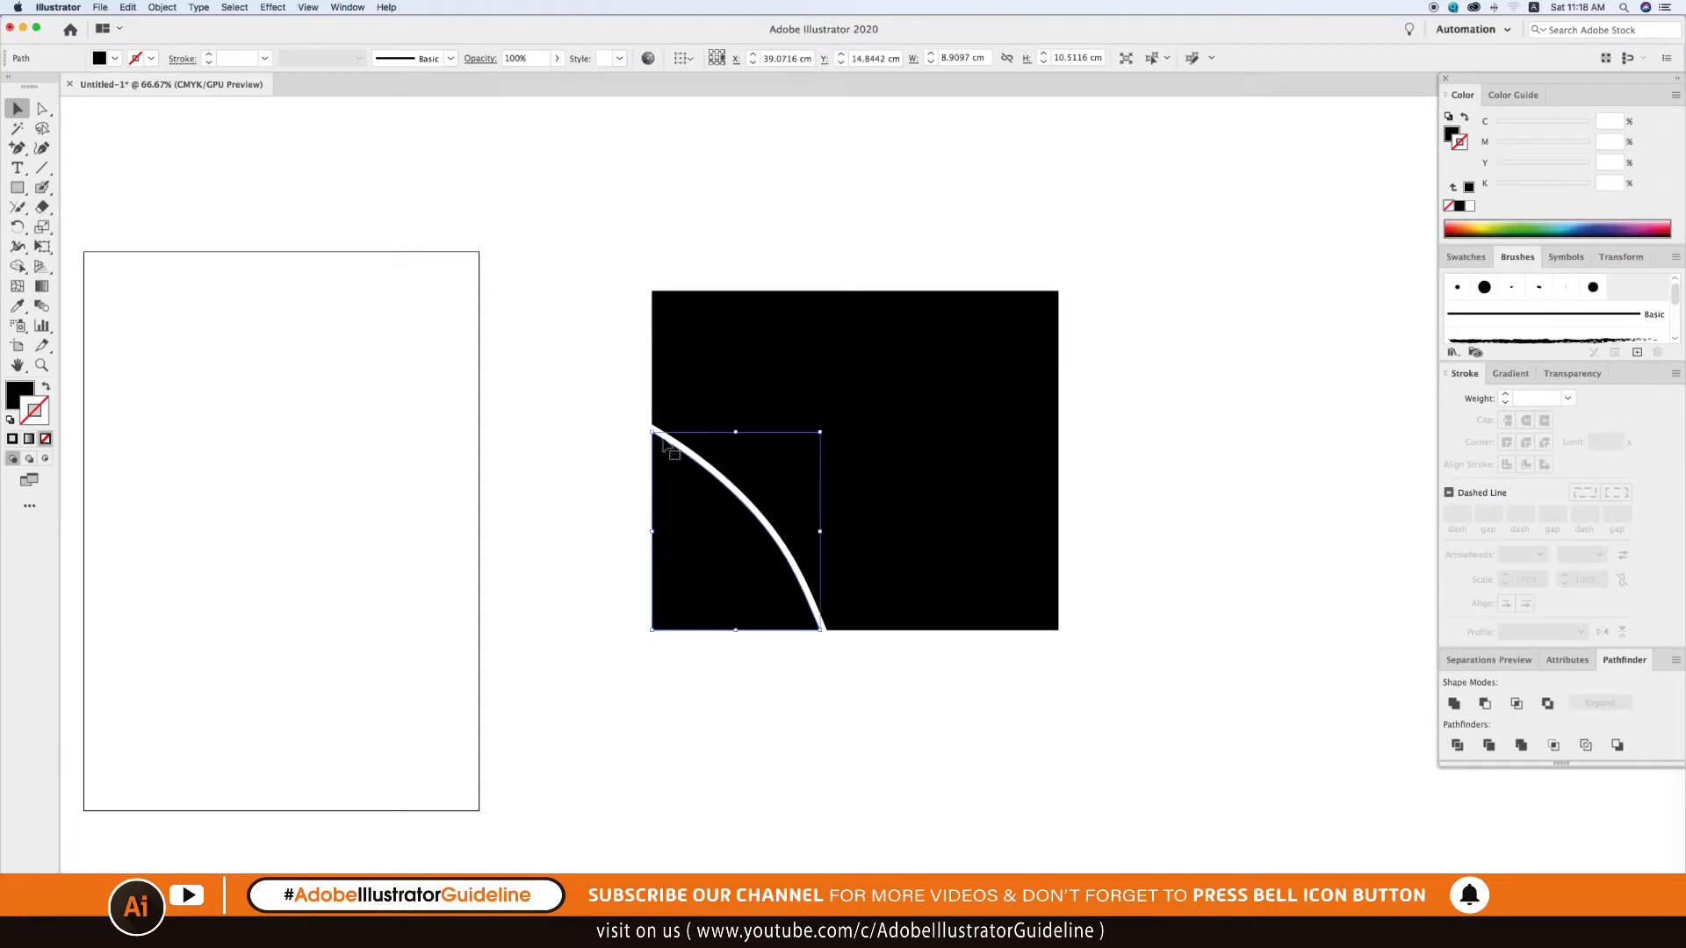
click(818, 684)
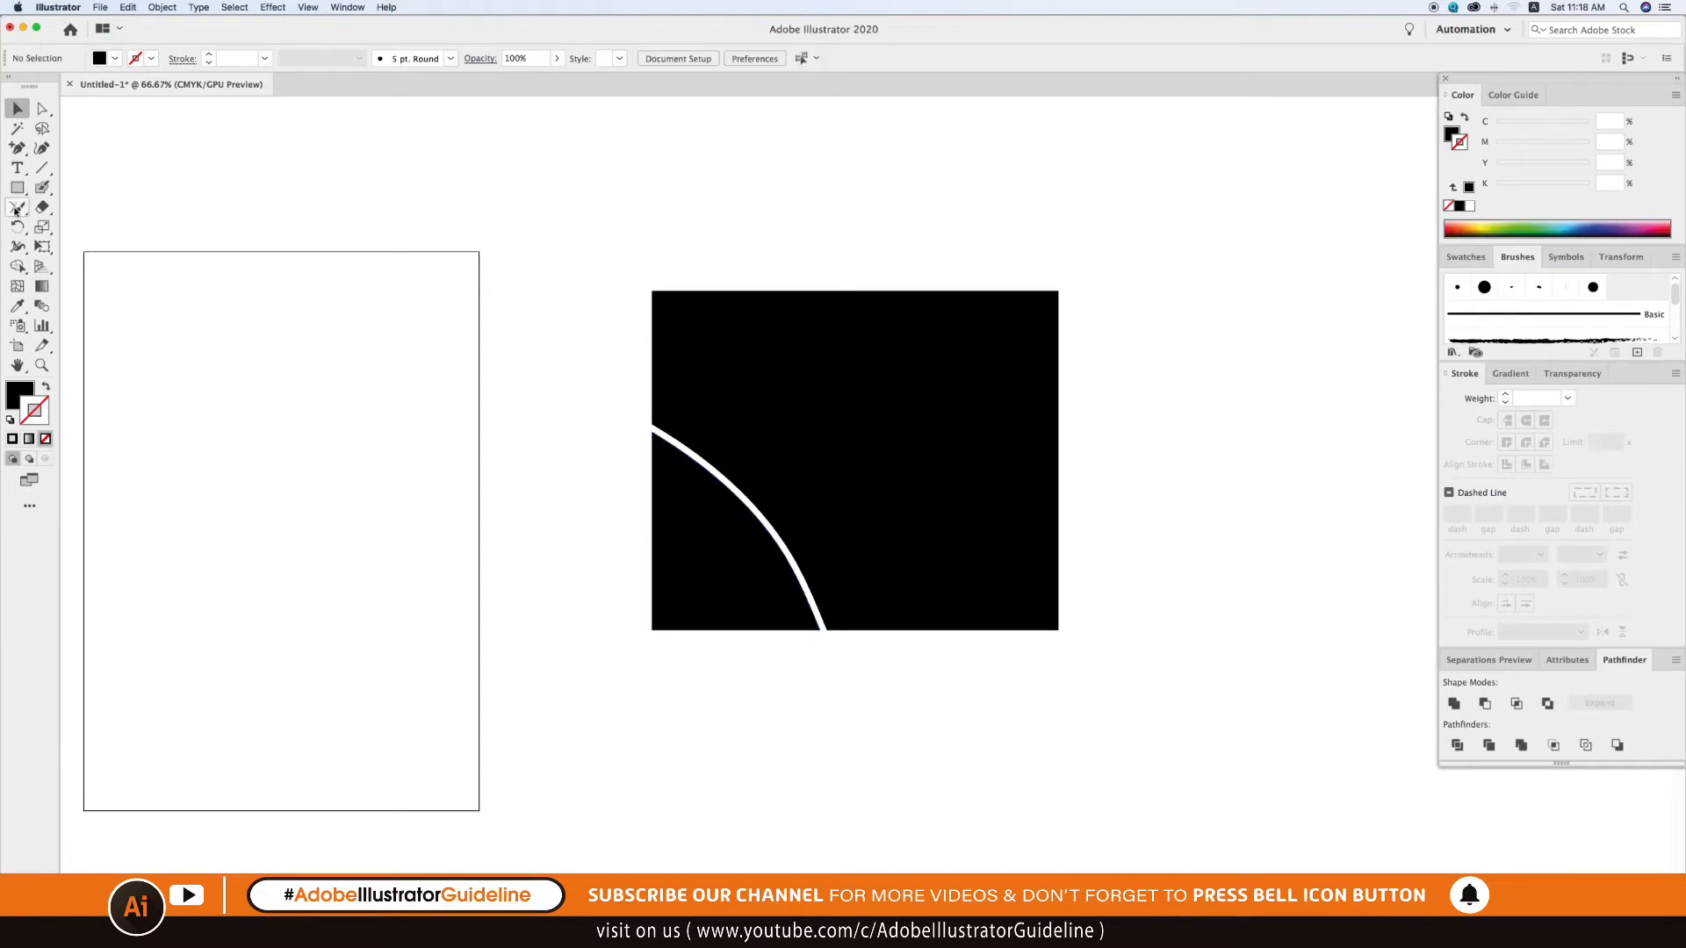
Erase a closed rounded loop inside the upper-right part of the rectangle.
click(43, 208)
mouse_move(953, 411)
mouse_down()
mouse_move(885, 400)
mouse_move(866, 431)
mouse_move(925, 482)
mouse_move(948, 409)
mouse_up()
key(v)
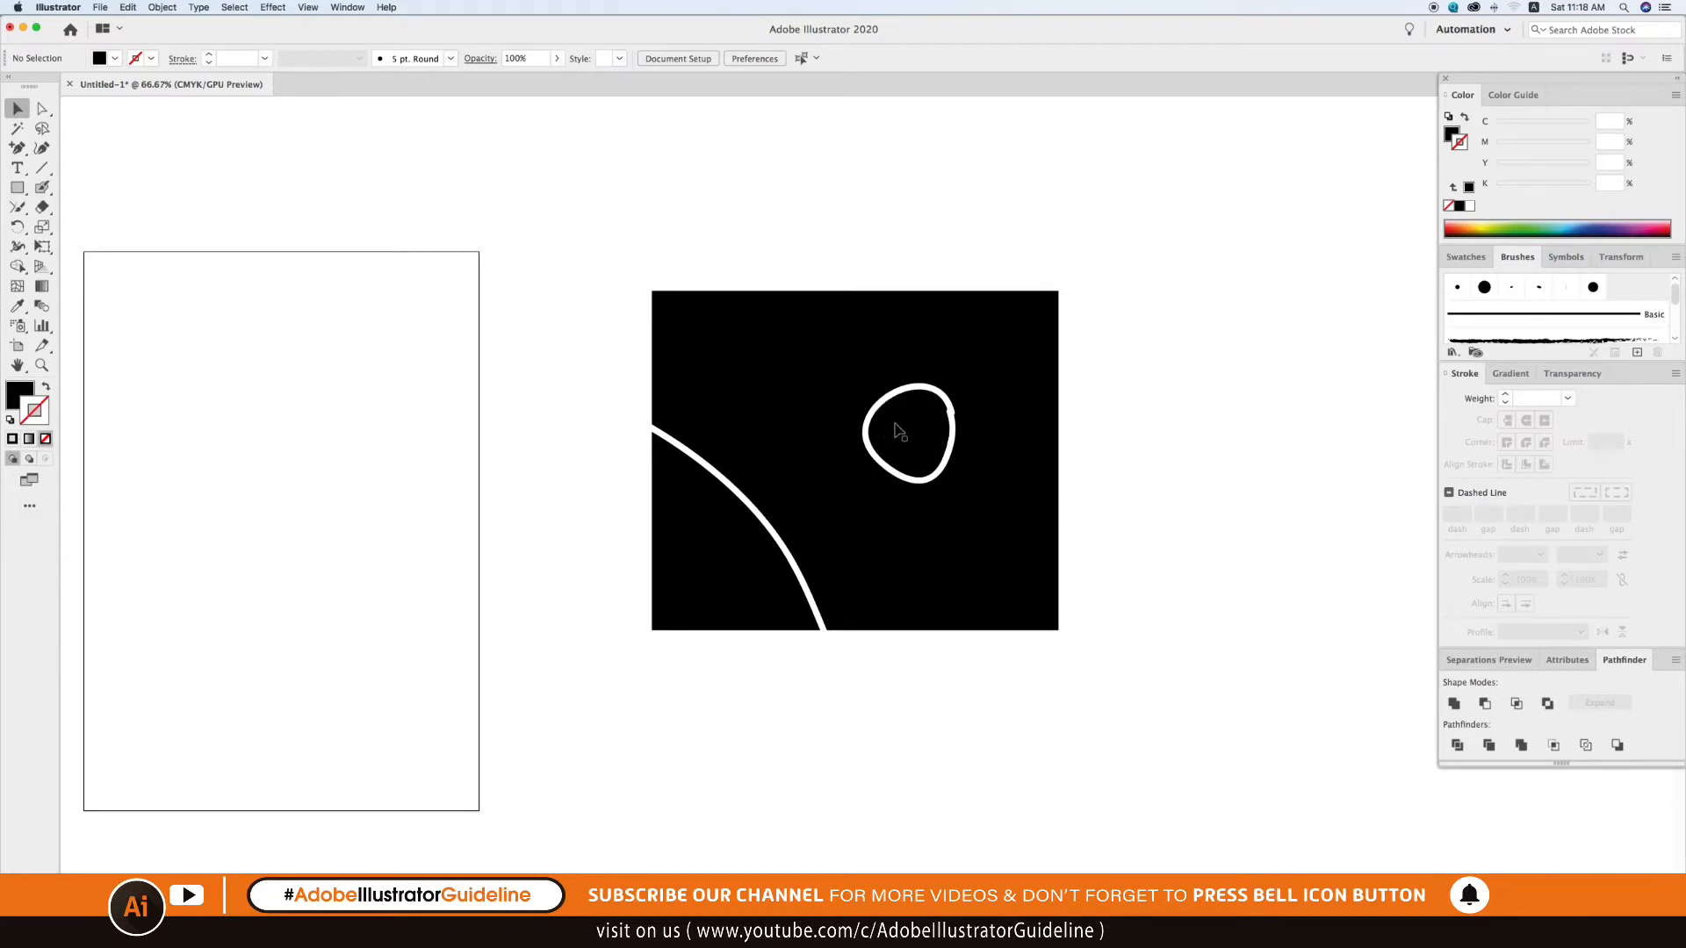
Check the erased loop in outline view and delete the piece enclosed by it after moving it out of the rectangle.
key(ctrl+y)
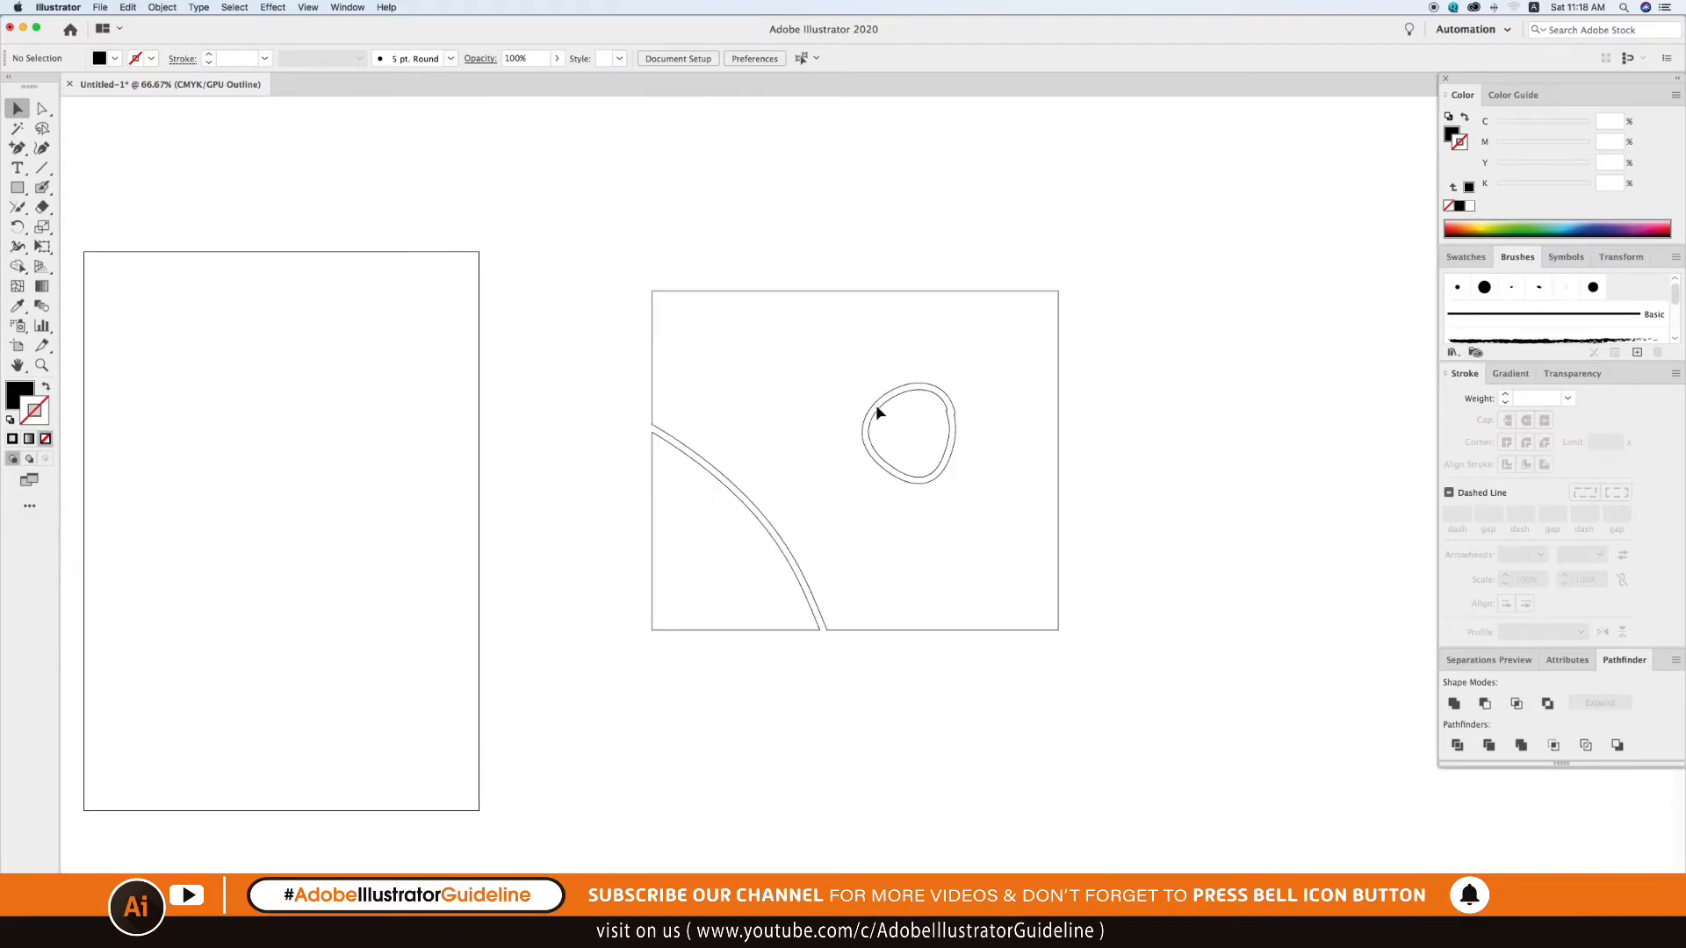
key(ctrl+y)
drag(922, 437, 1156, 471)
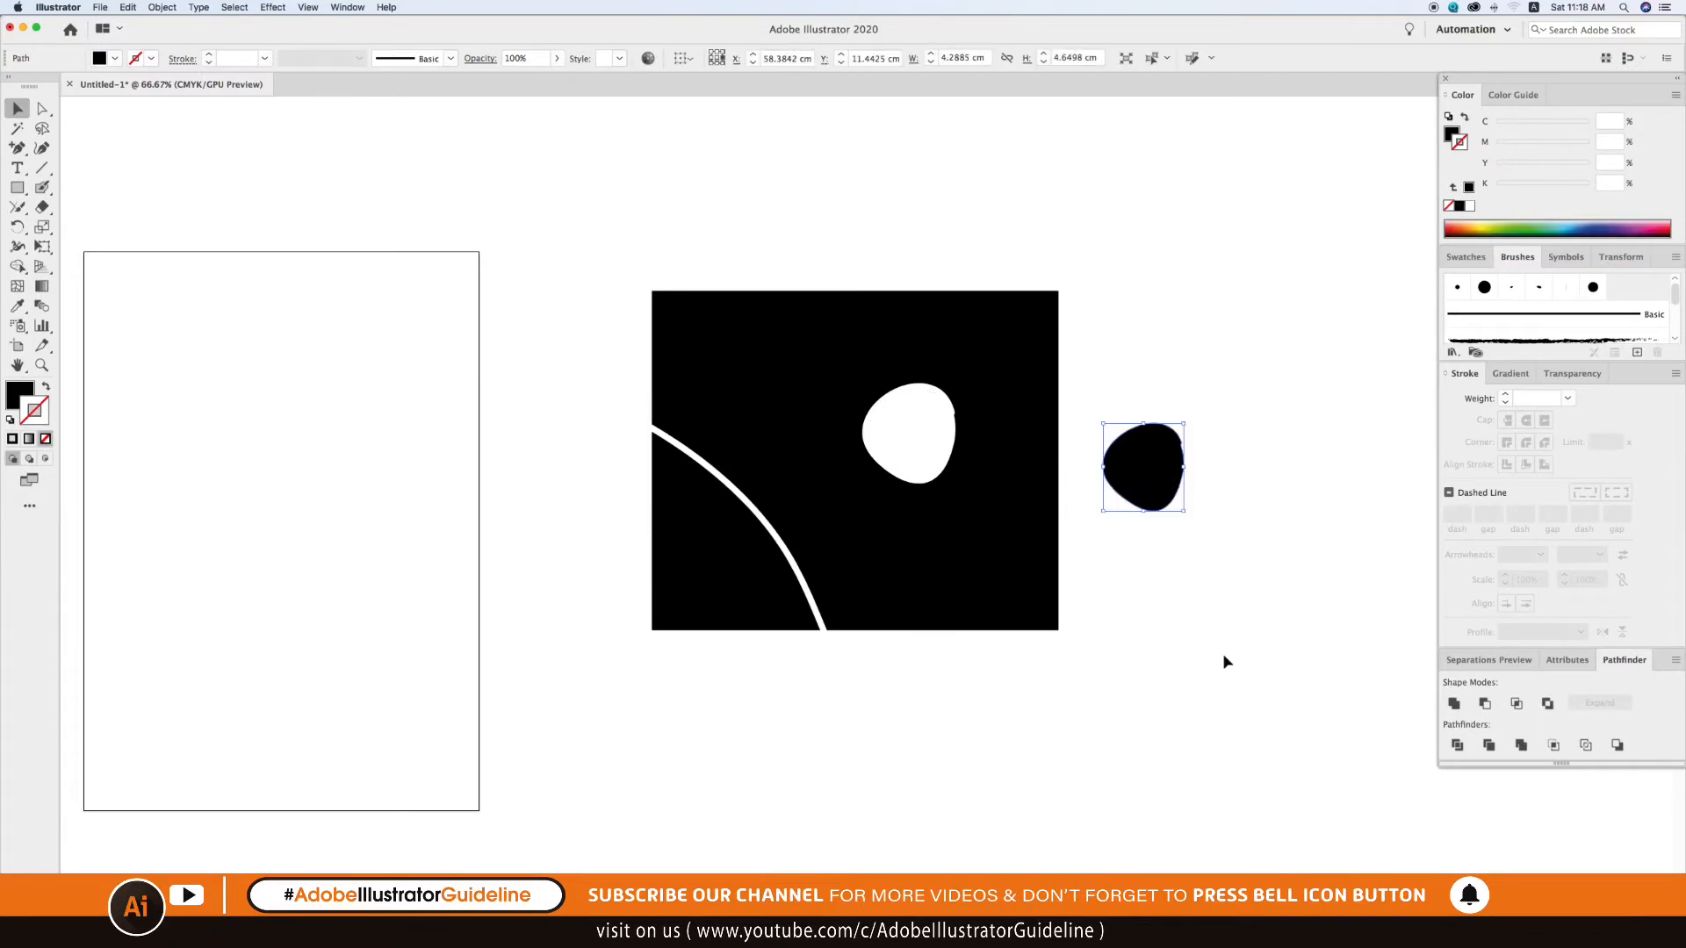
key(Delete)
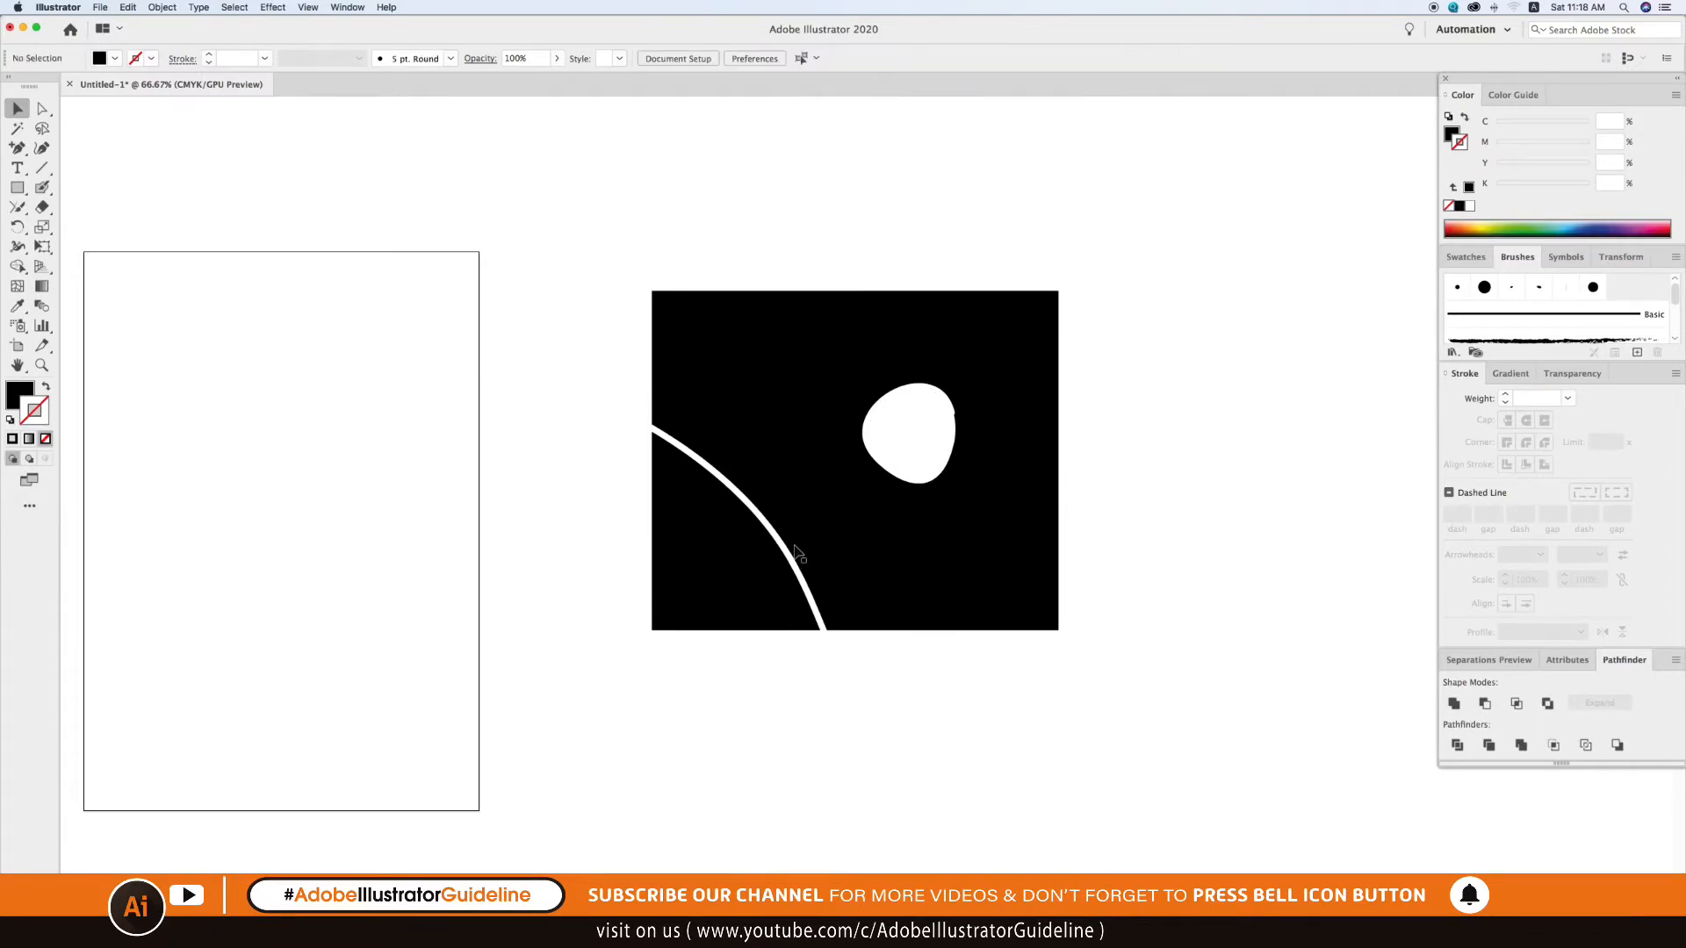
With the Eraser tool active, set no fill and a black stroke with a 7 pt weight.
click(42, 207)
click(1469, 188)
key(x)
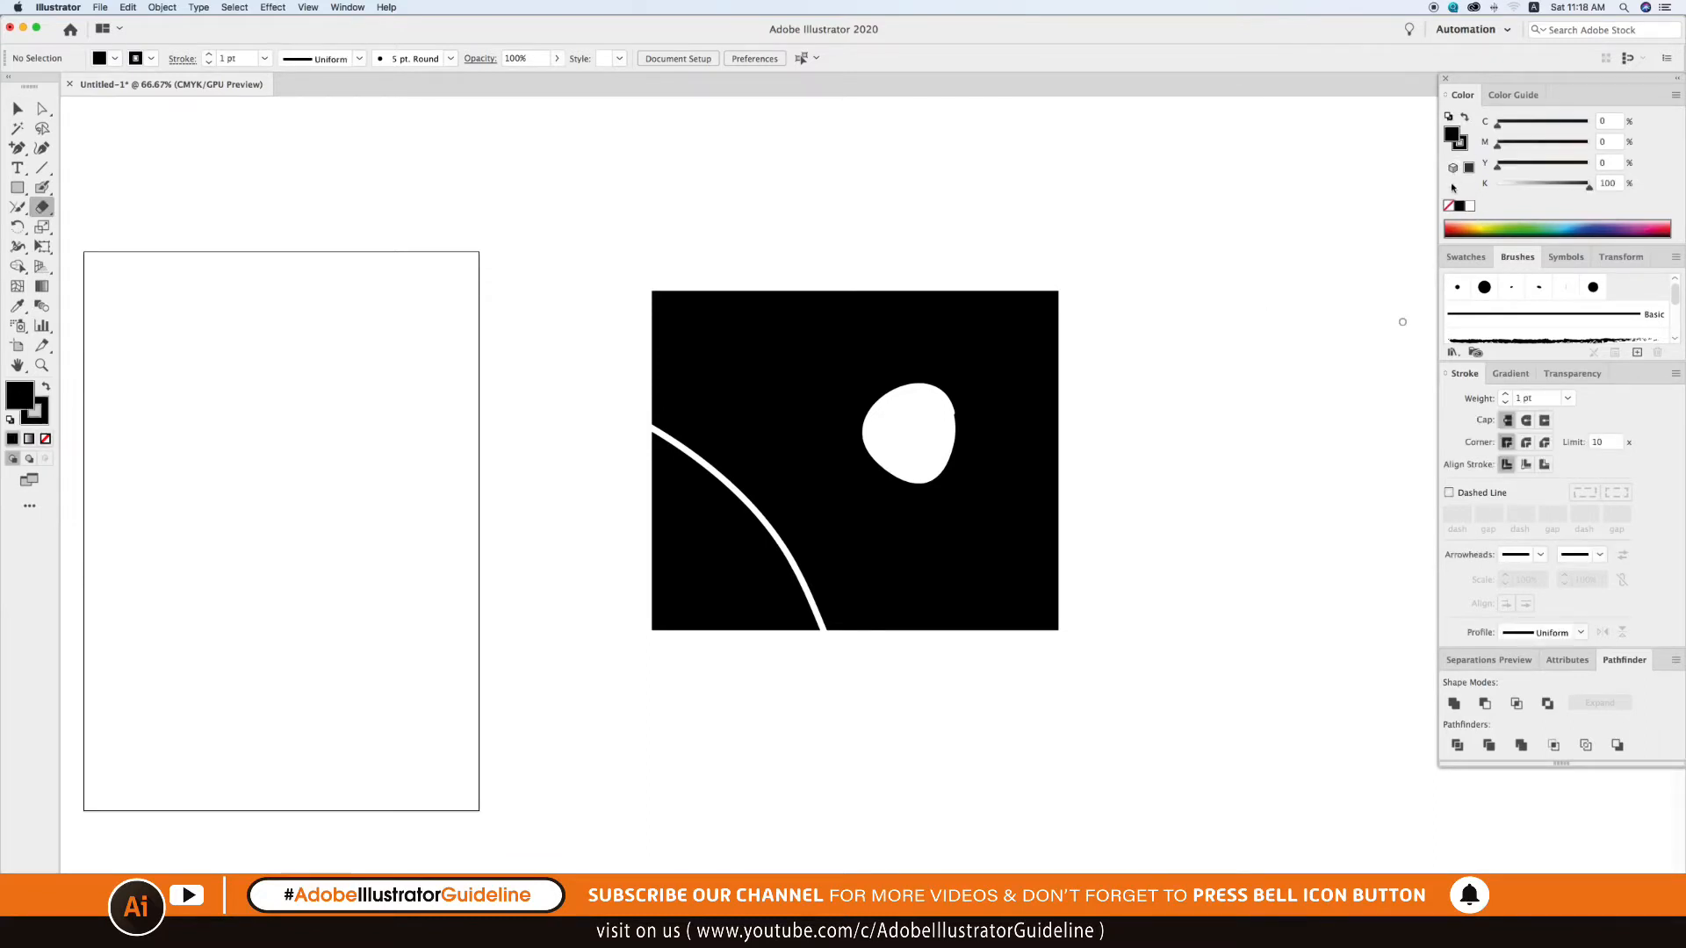
click(1447, 206)
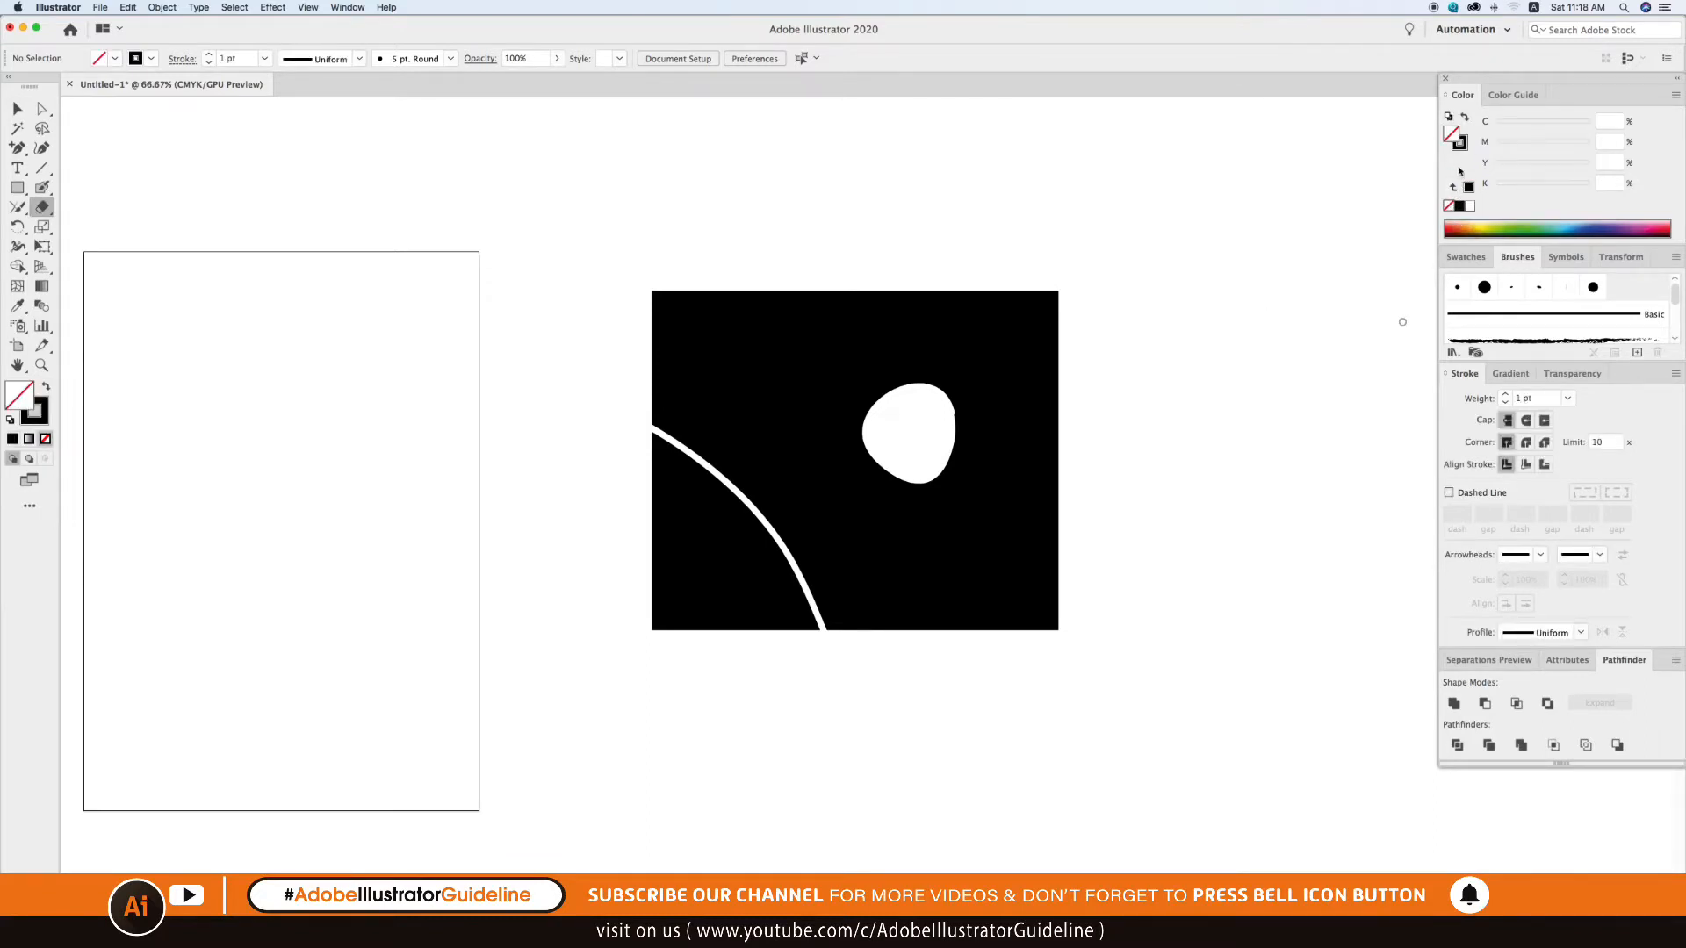
click(1567, 398)
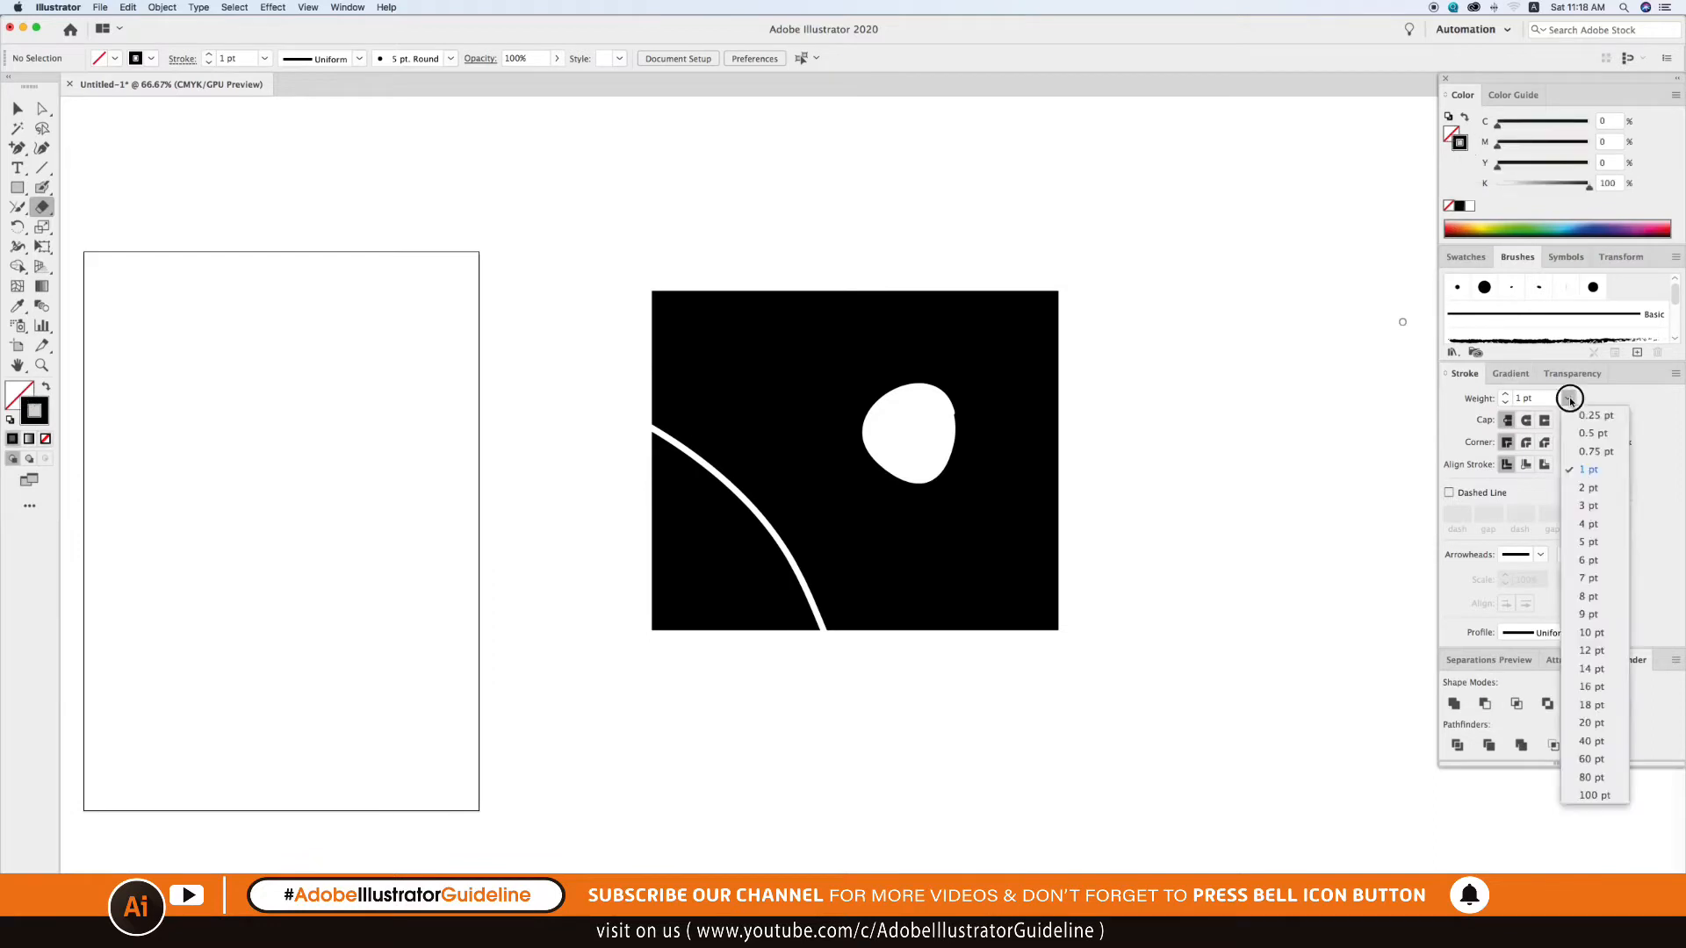
click(1589, 571)
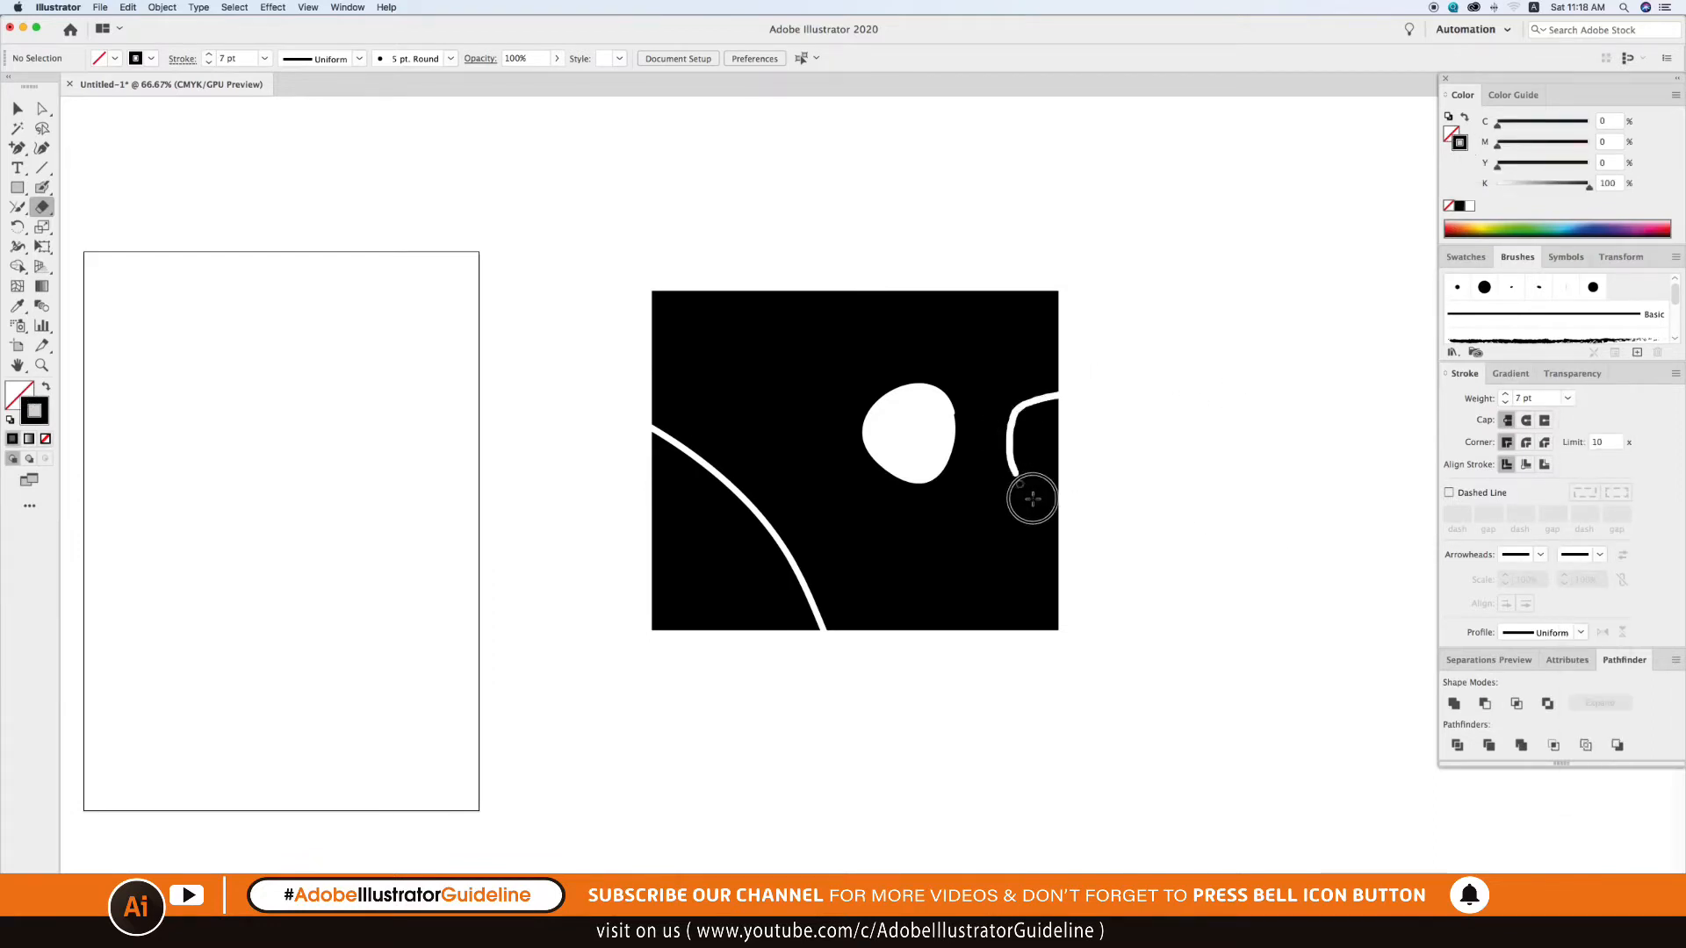
Try erasing across the rectangle's right edge with the stroke weight set to 14 pt, and undo the erasure.
click(1568, 399)
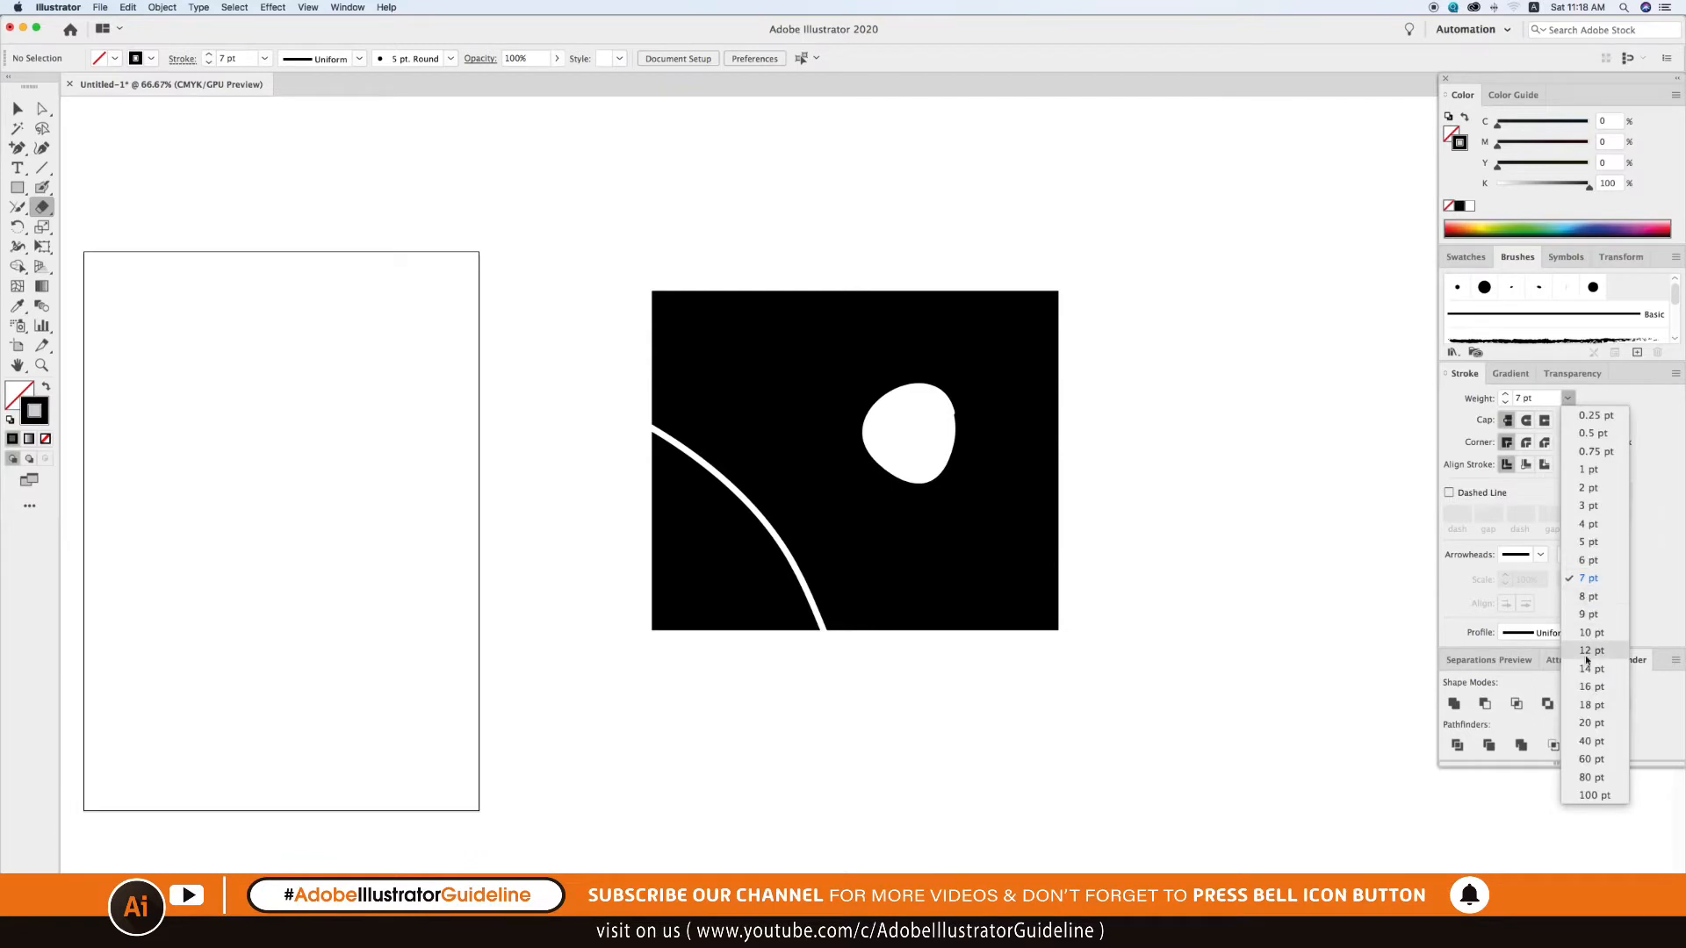
click(1591, 668)
mouse_move(1070, 397)
mouse_down()
mouse_move(1010, 485)
mouse_move(1130, 525)
mouse_up()
key(super+z)
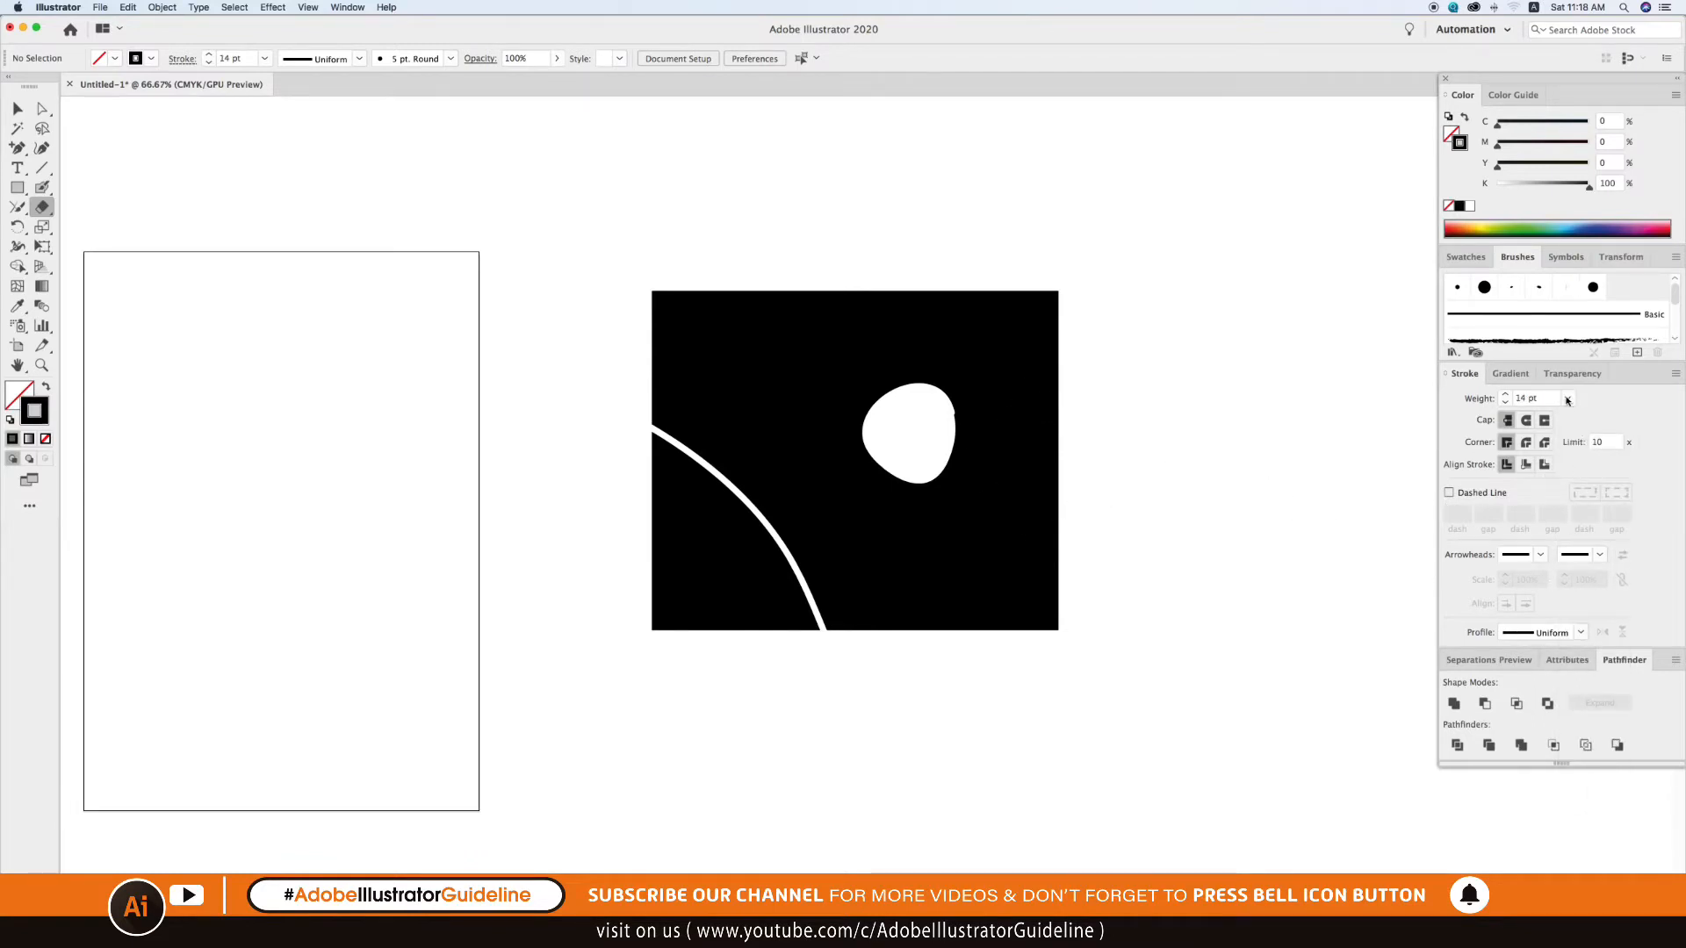
Set the stroke weight to 20 pt and erase a curve at the rectangle's right edge and two loops near its top edge.
click(1568, 400)
click(1591, 714)
mouse_move(1107, 384)
mouse_down()
mouse_move(951, 426)
mouse_move(1086, 548)
mouse_up()
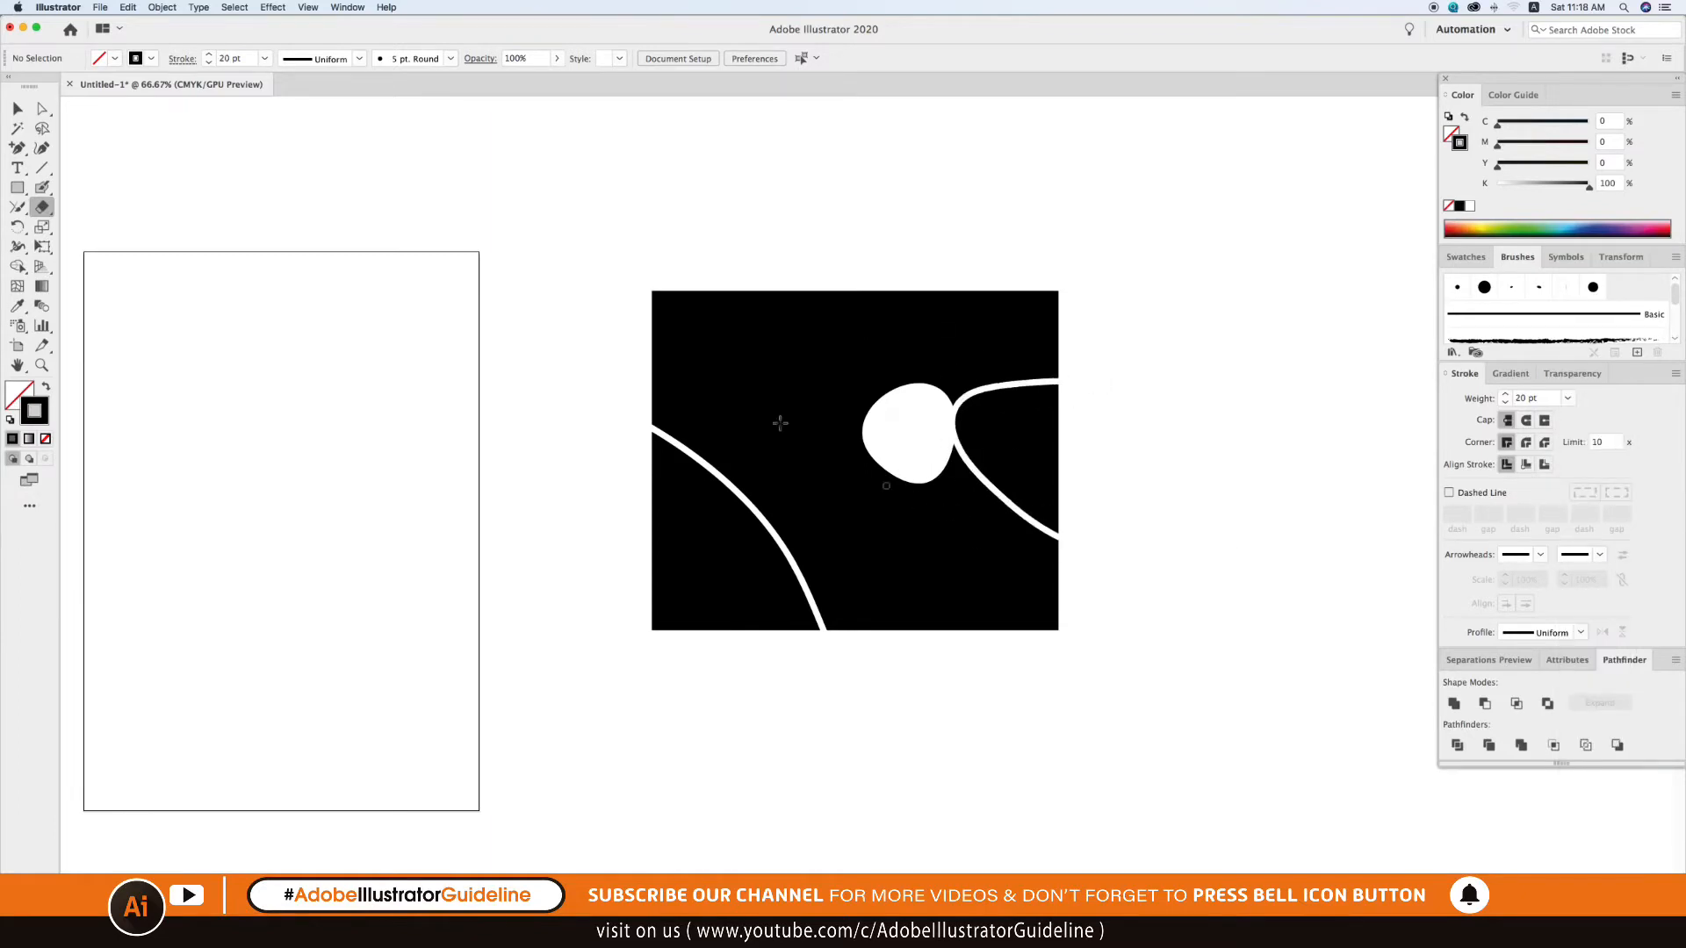
mouse_move(681, 327)
mouse_down()
mouse_move(765, 369)
mouse_move(714, 403)
mouse_move(706, 337)
mouse_up()
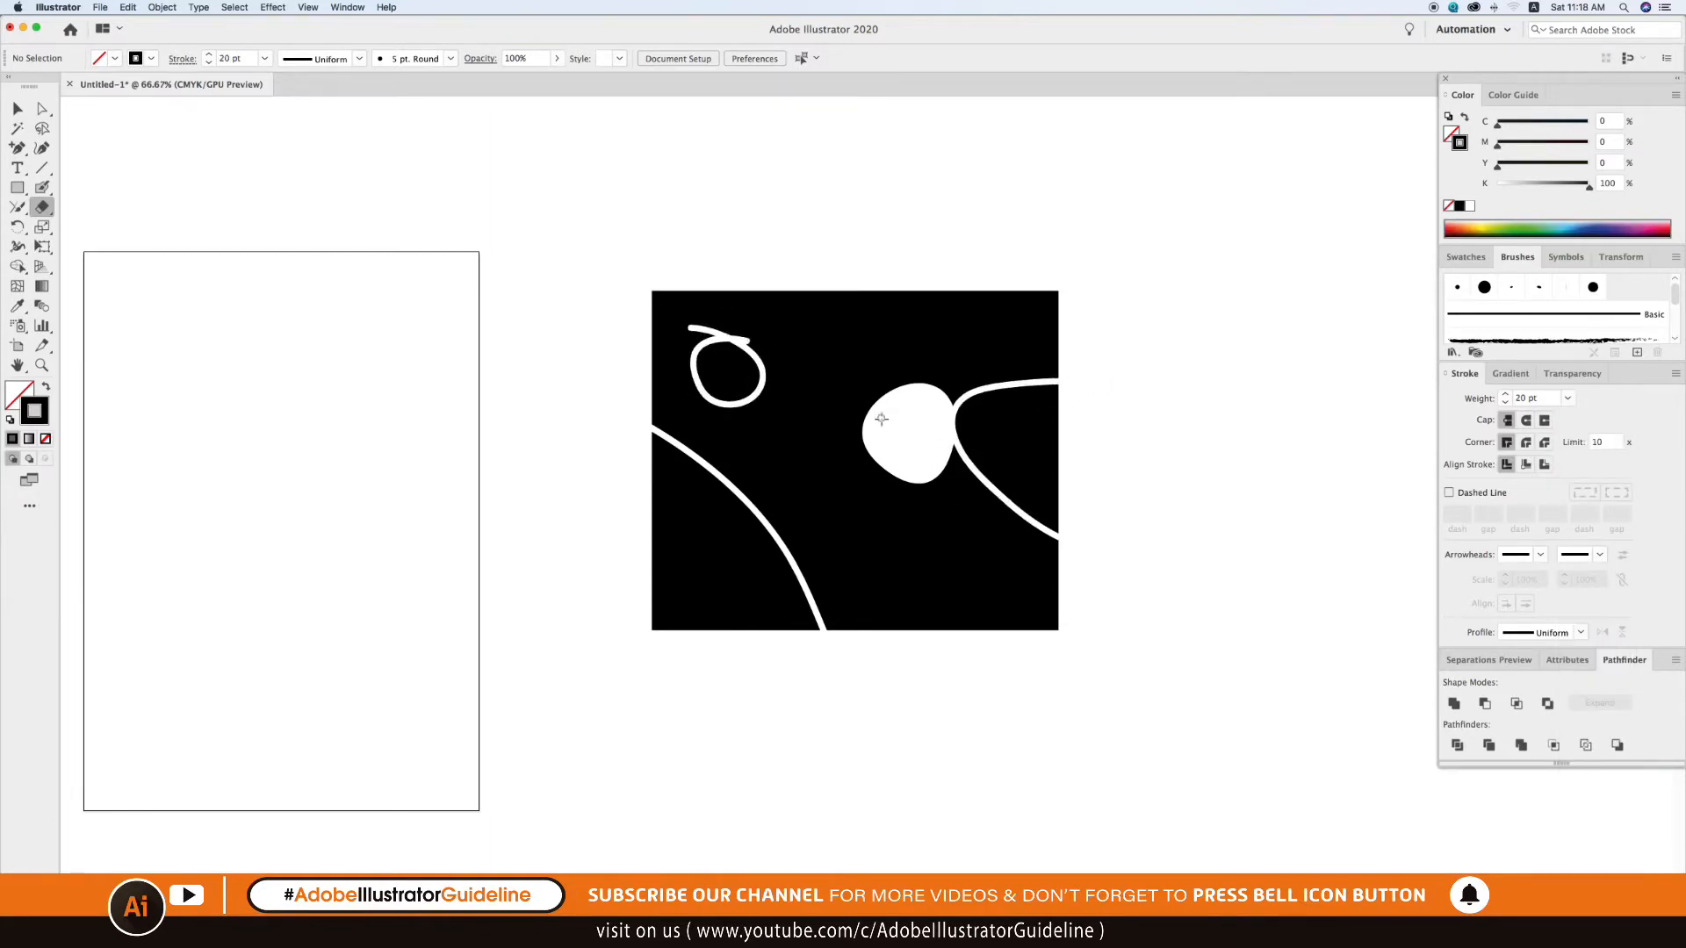
mouse_move(860, 369)
mouse_down()
mouse_move(809, 382)
mouse_move(869, 408)
mouse_move(861, 337)
mouse_up()
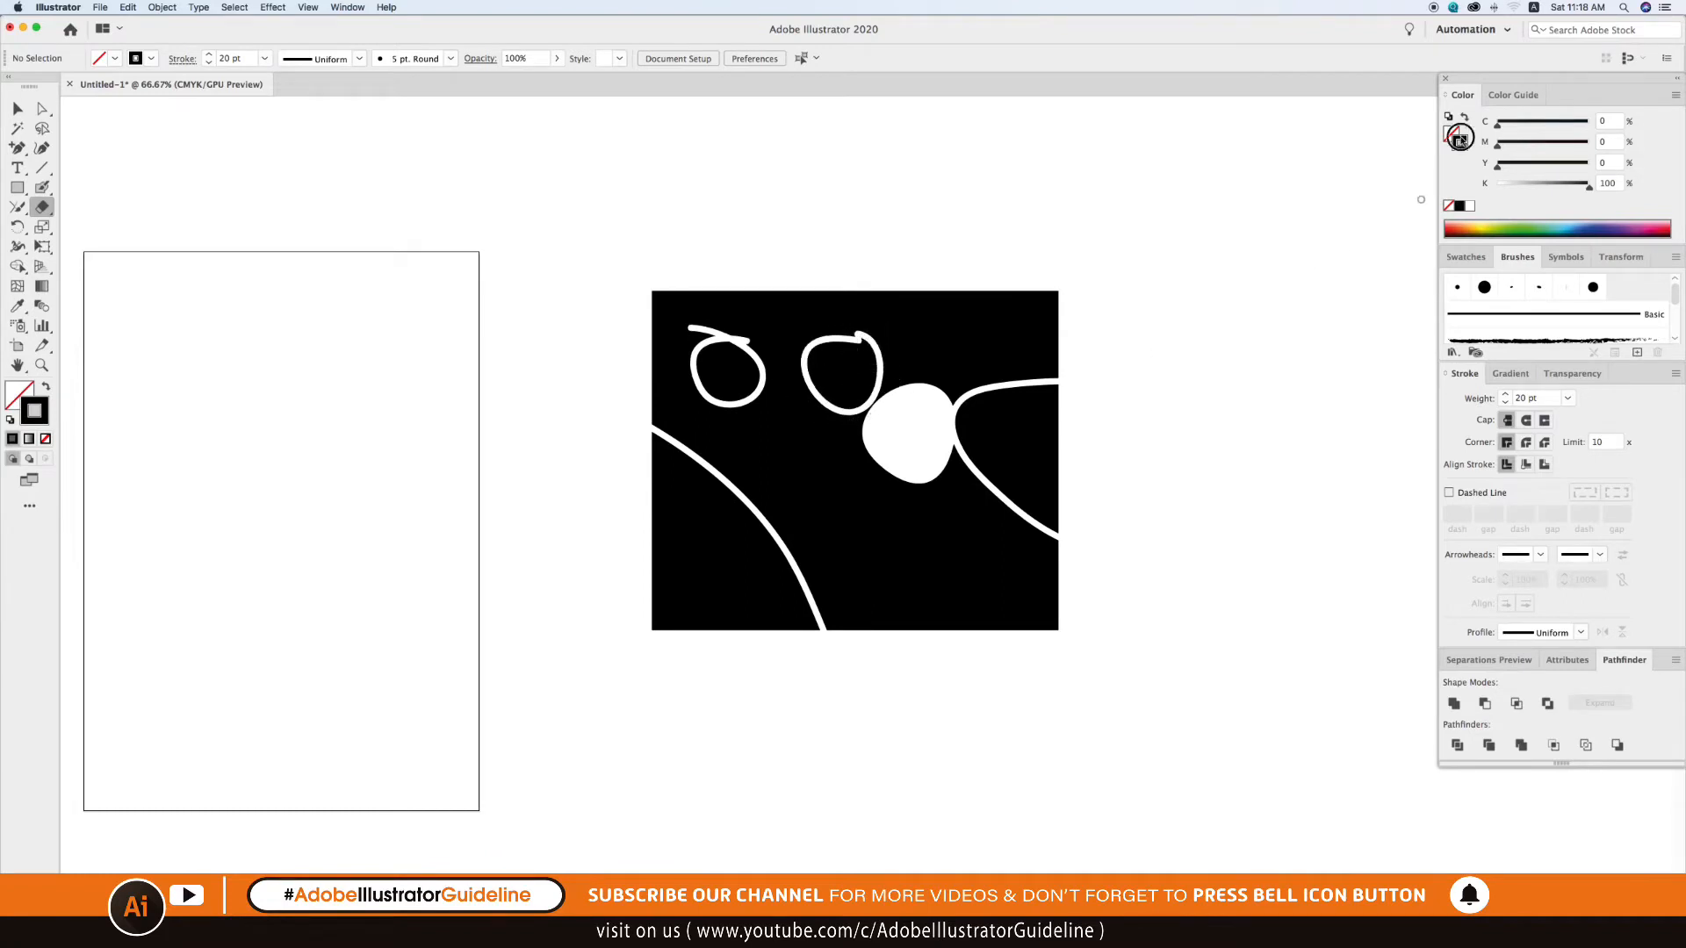
Set the fill to black and erase curves across the rectangle's upper-right corner and its bottom edge.
drag(1460, 143, 1451, 134)
drag(998, 297, 1094, 276)
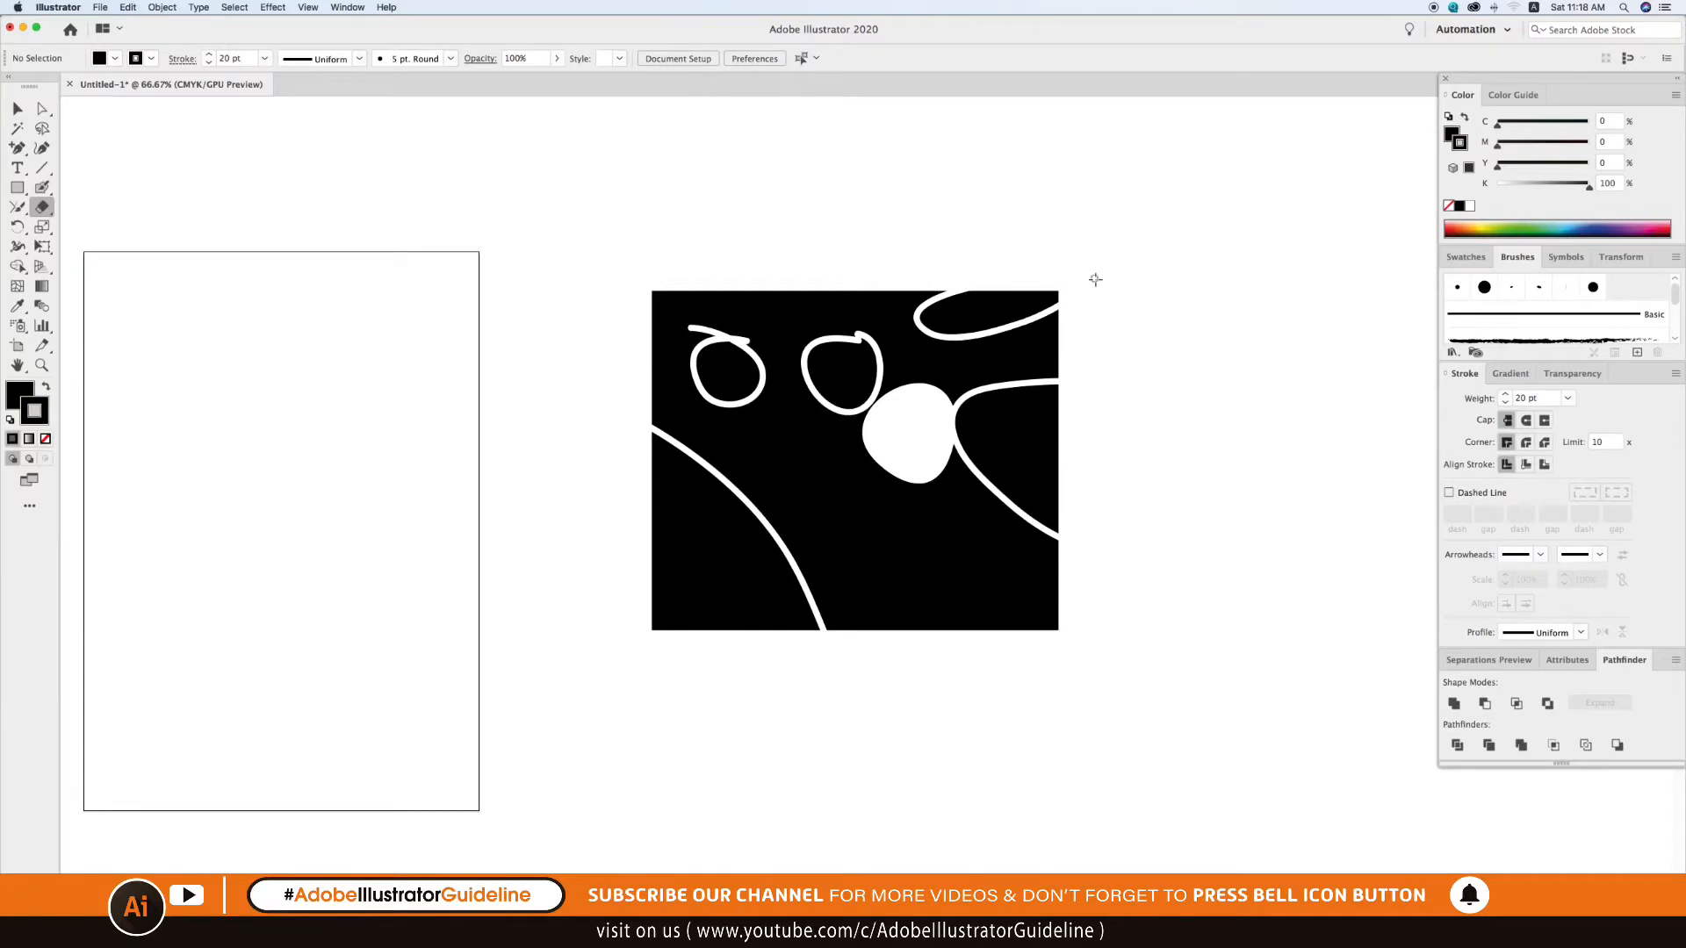
mouse_move(963, 645)
mouse_down()
mouse_move(918, 559)
mouse_move(873, 634)
mouse_up()
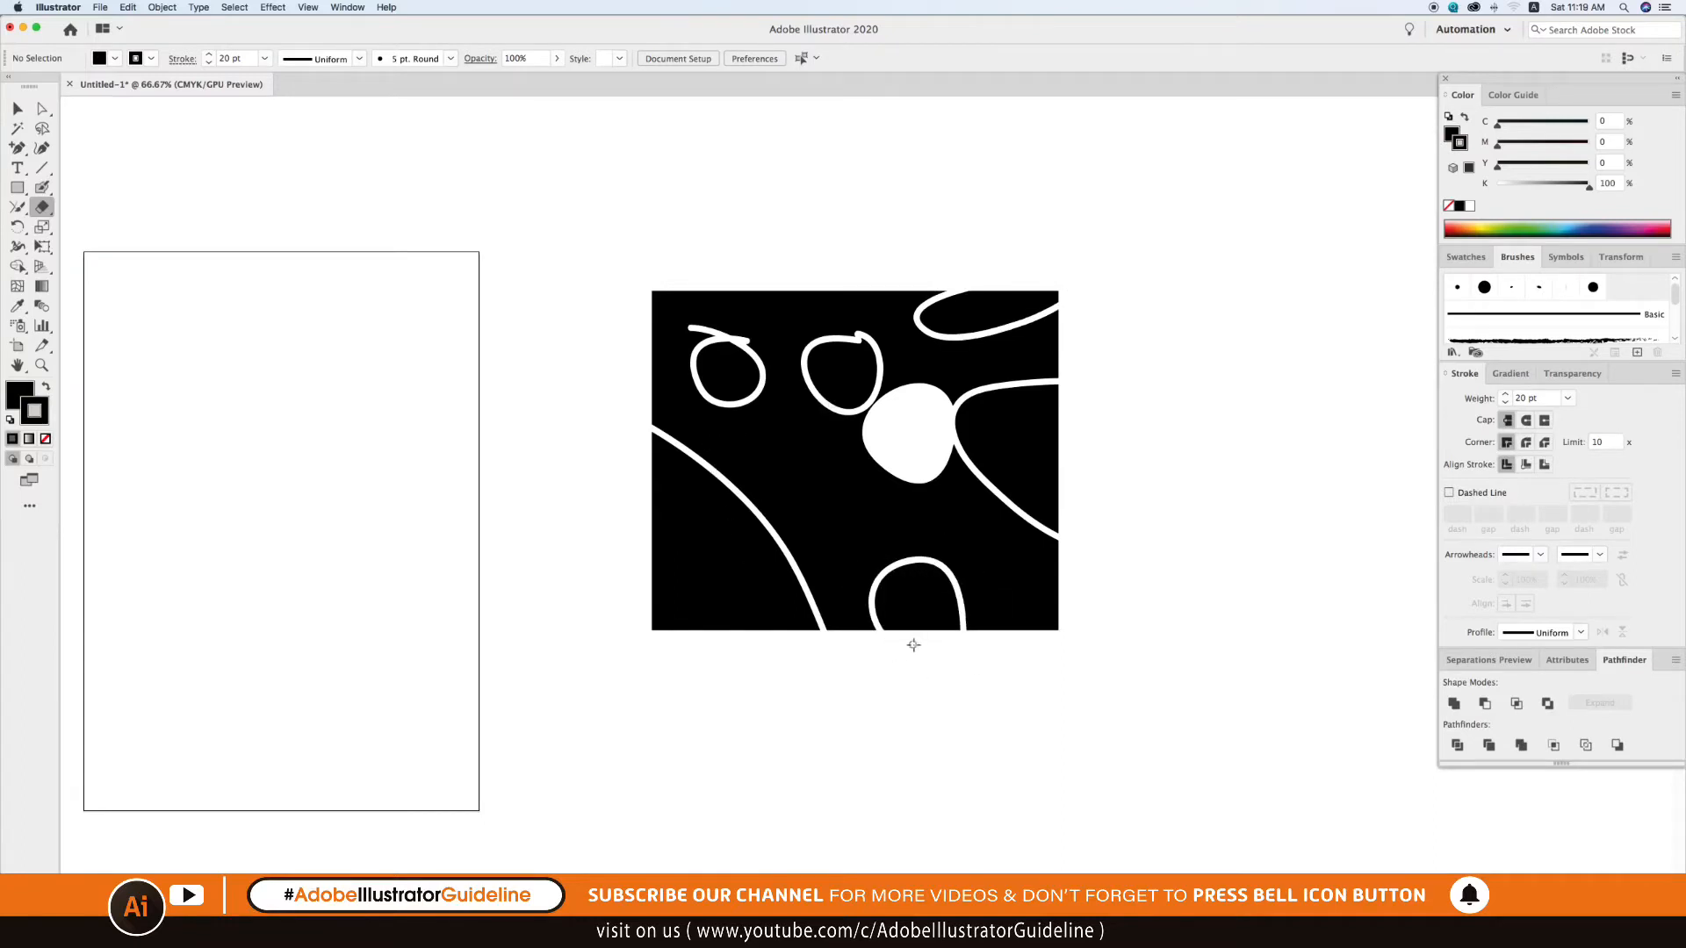
Move the cut-off lower-left, bottom and right pieces away from the rectangle and undo each move.
key(v)
click(777, 614)
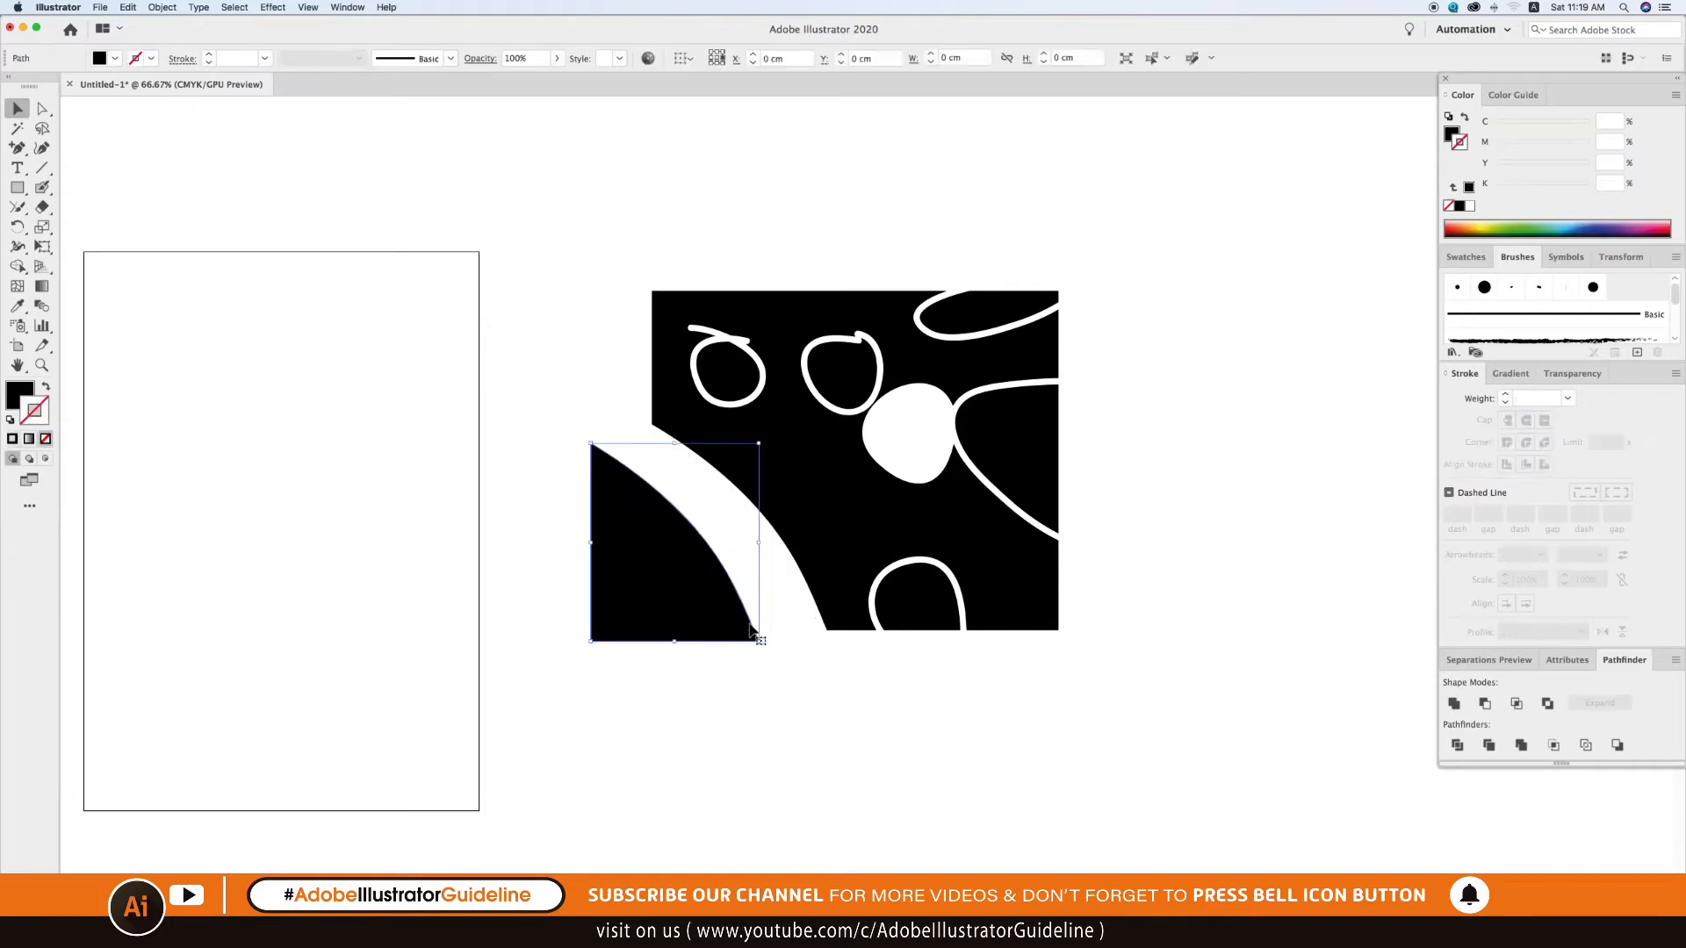
drag(895, 610, 916, 678)
key(super+z)
drag(1046, 490, 1171, 488)
key(super+z)
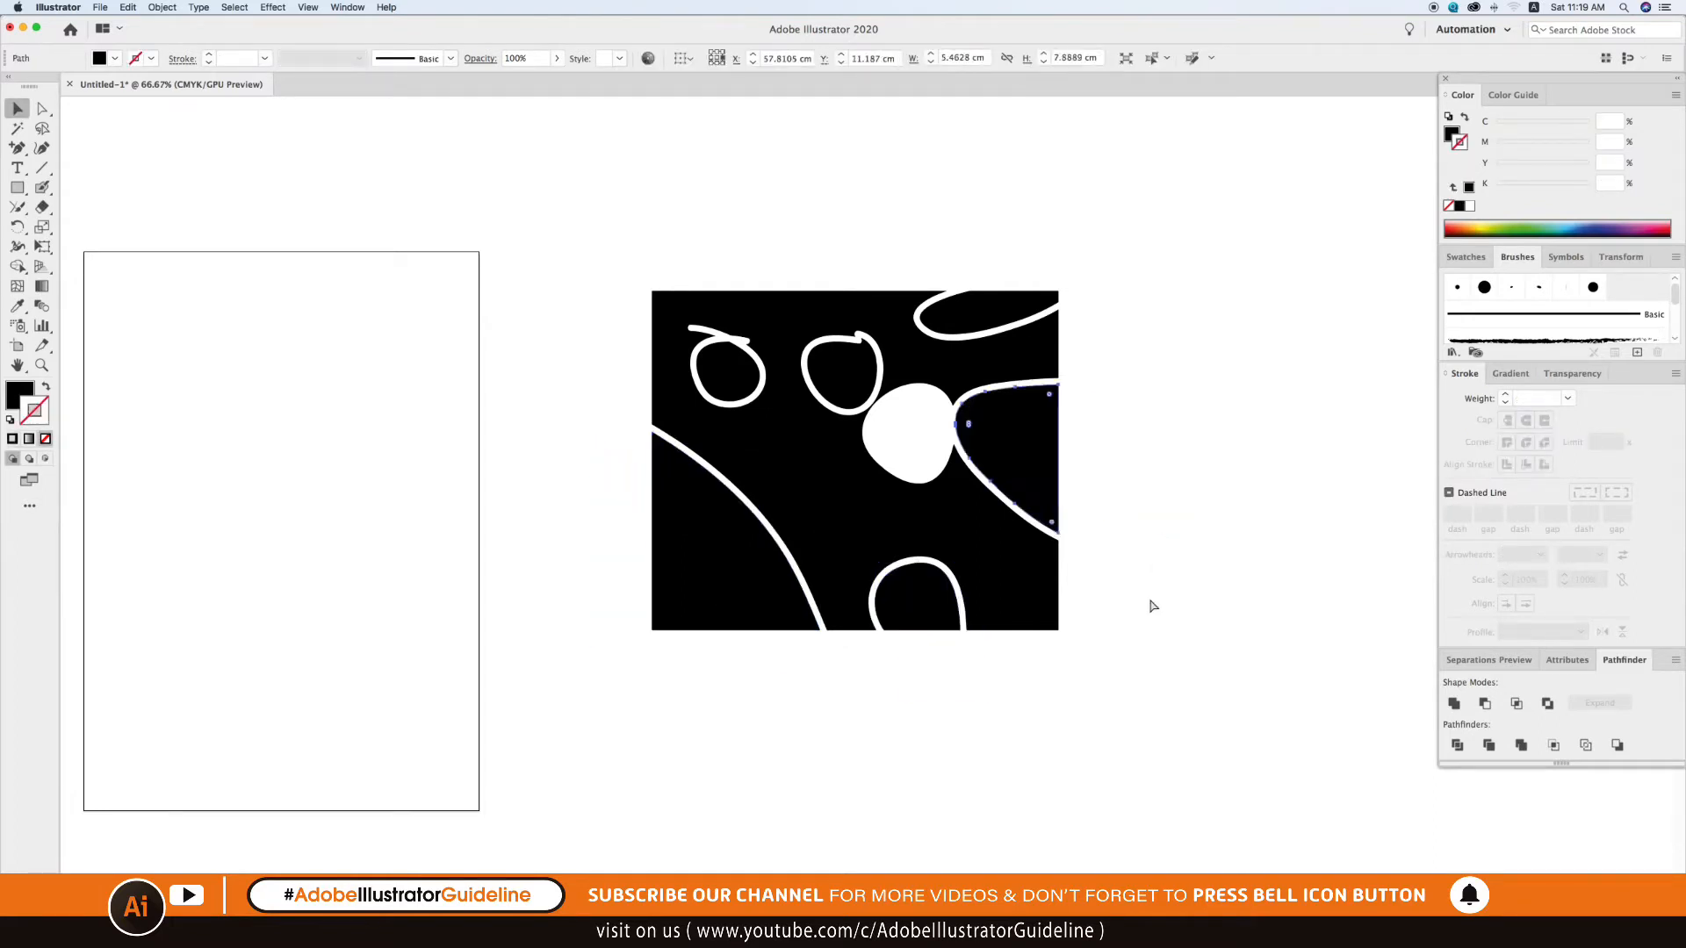
Select all pieces of the erased rectangle and delete them.
click(1151, 602)
mouse_move(610, 231)
mouse_down()
mouse_move(1021, 609)
mouse_move(1295, 796)
mouse_up()
key(Delete)
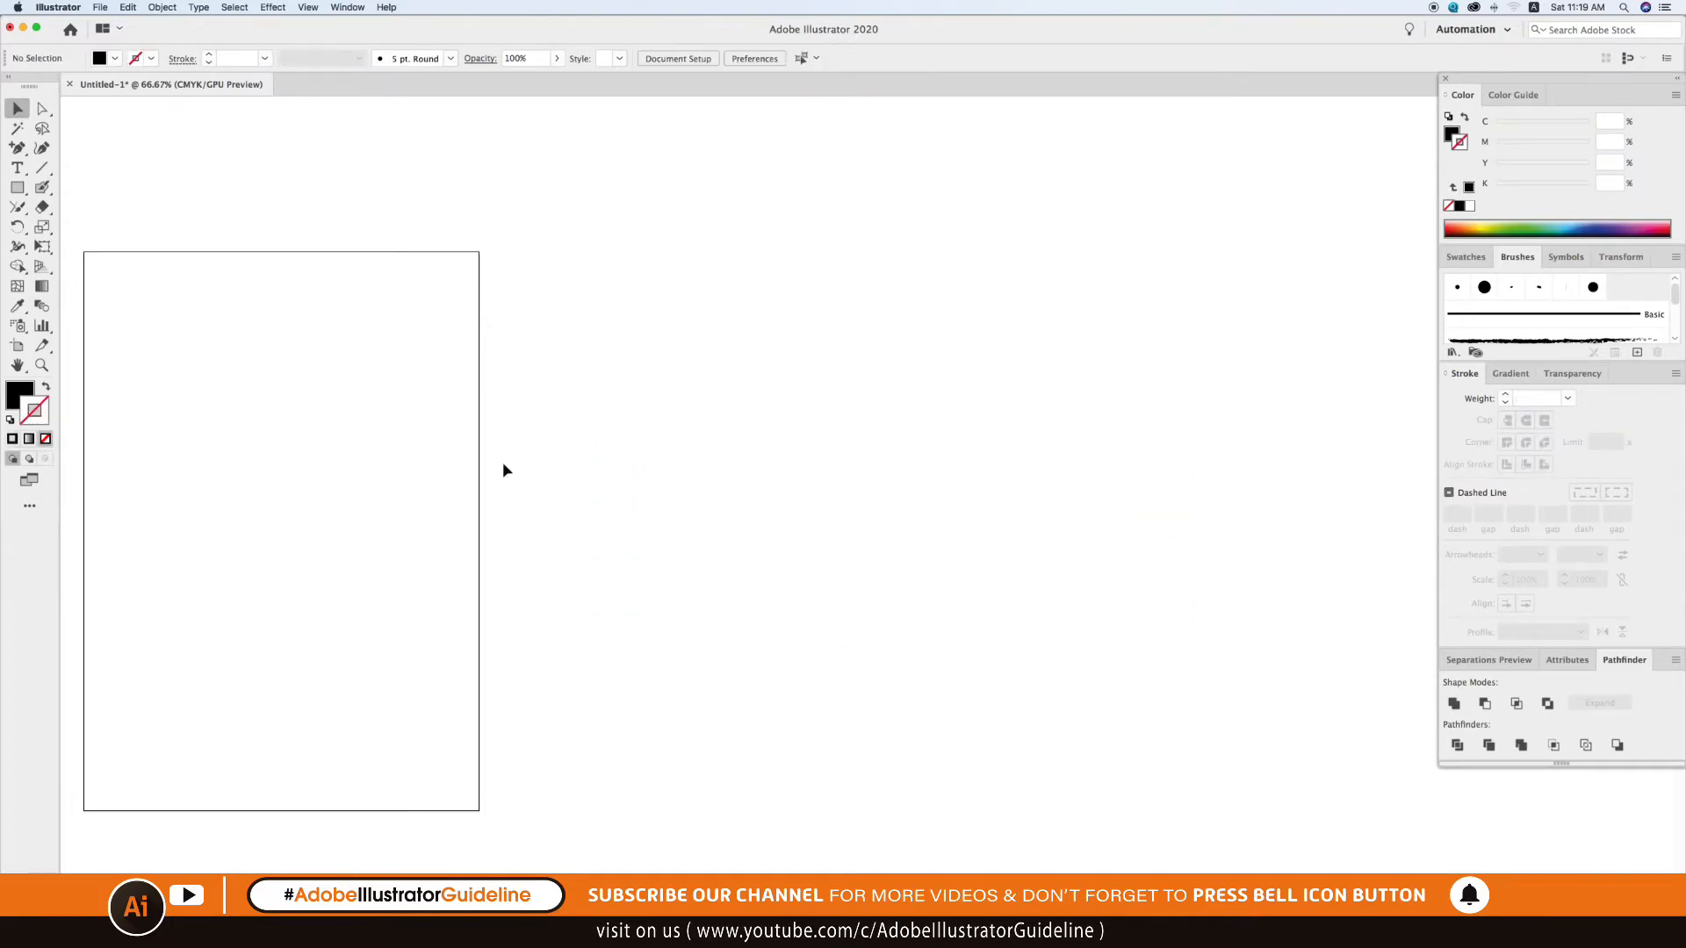
click(42, 213)
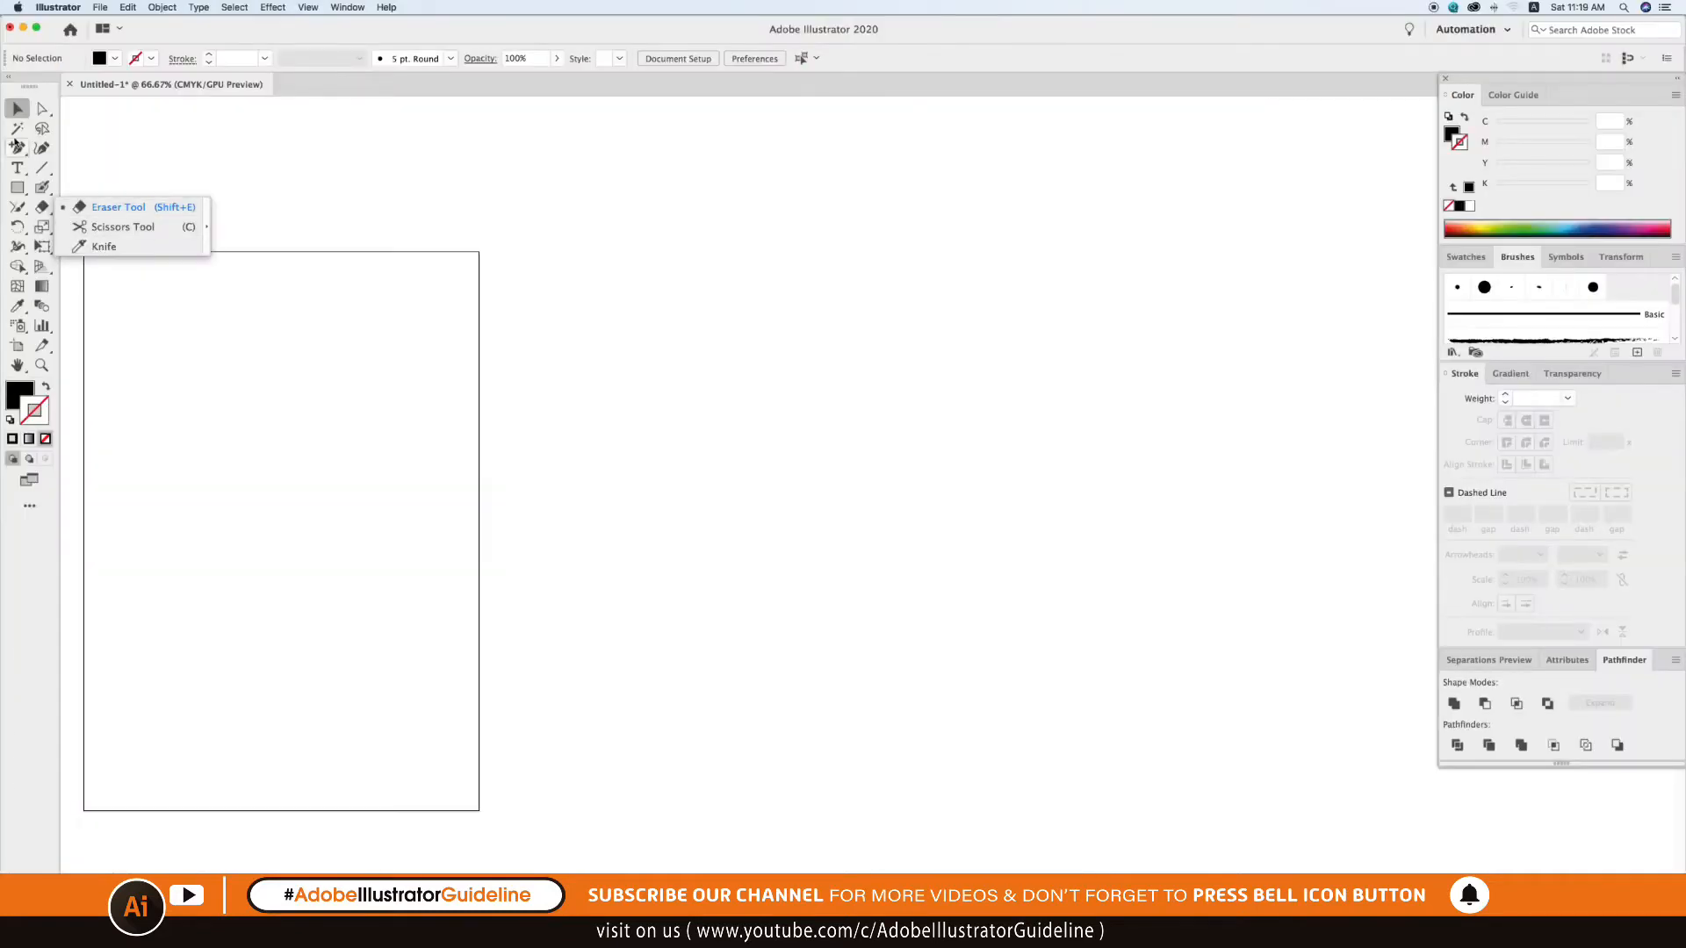
click(32, 250)
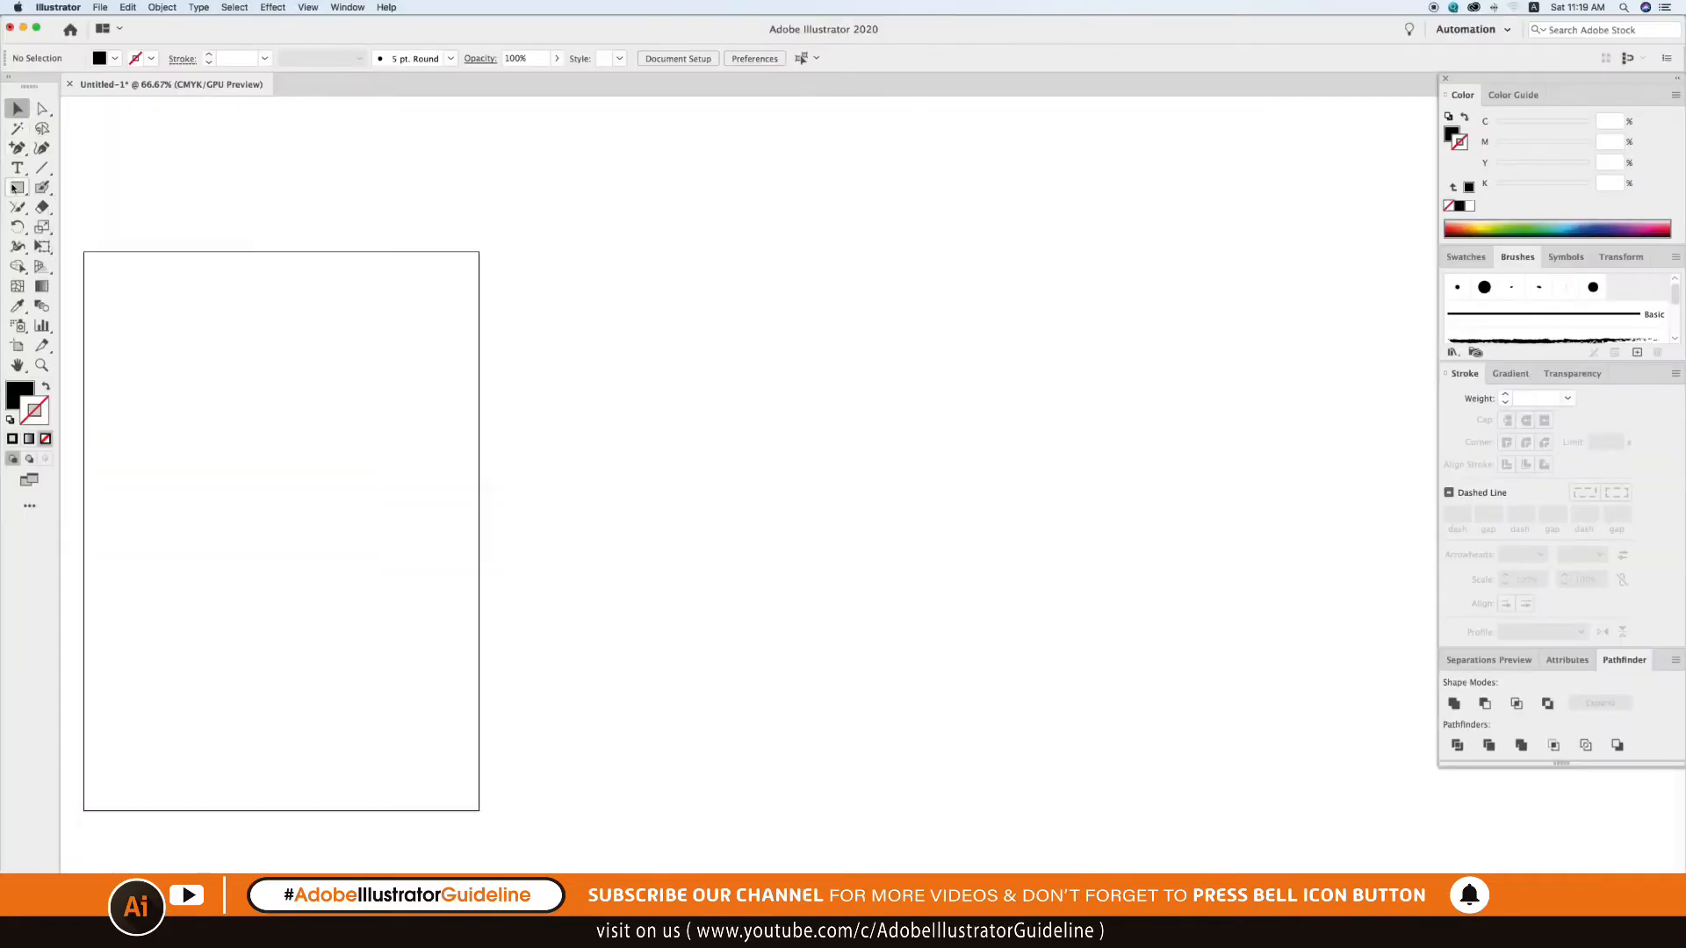
Draw a black rectangle about 13.18 by 12.44 cm beside the artboard and make its fill the active colour.
click(16, 188)
drag(678, 328, 928, 562)
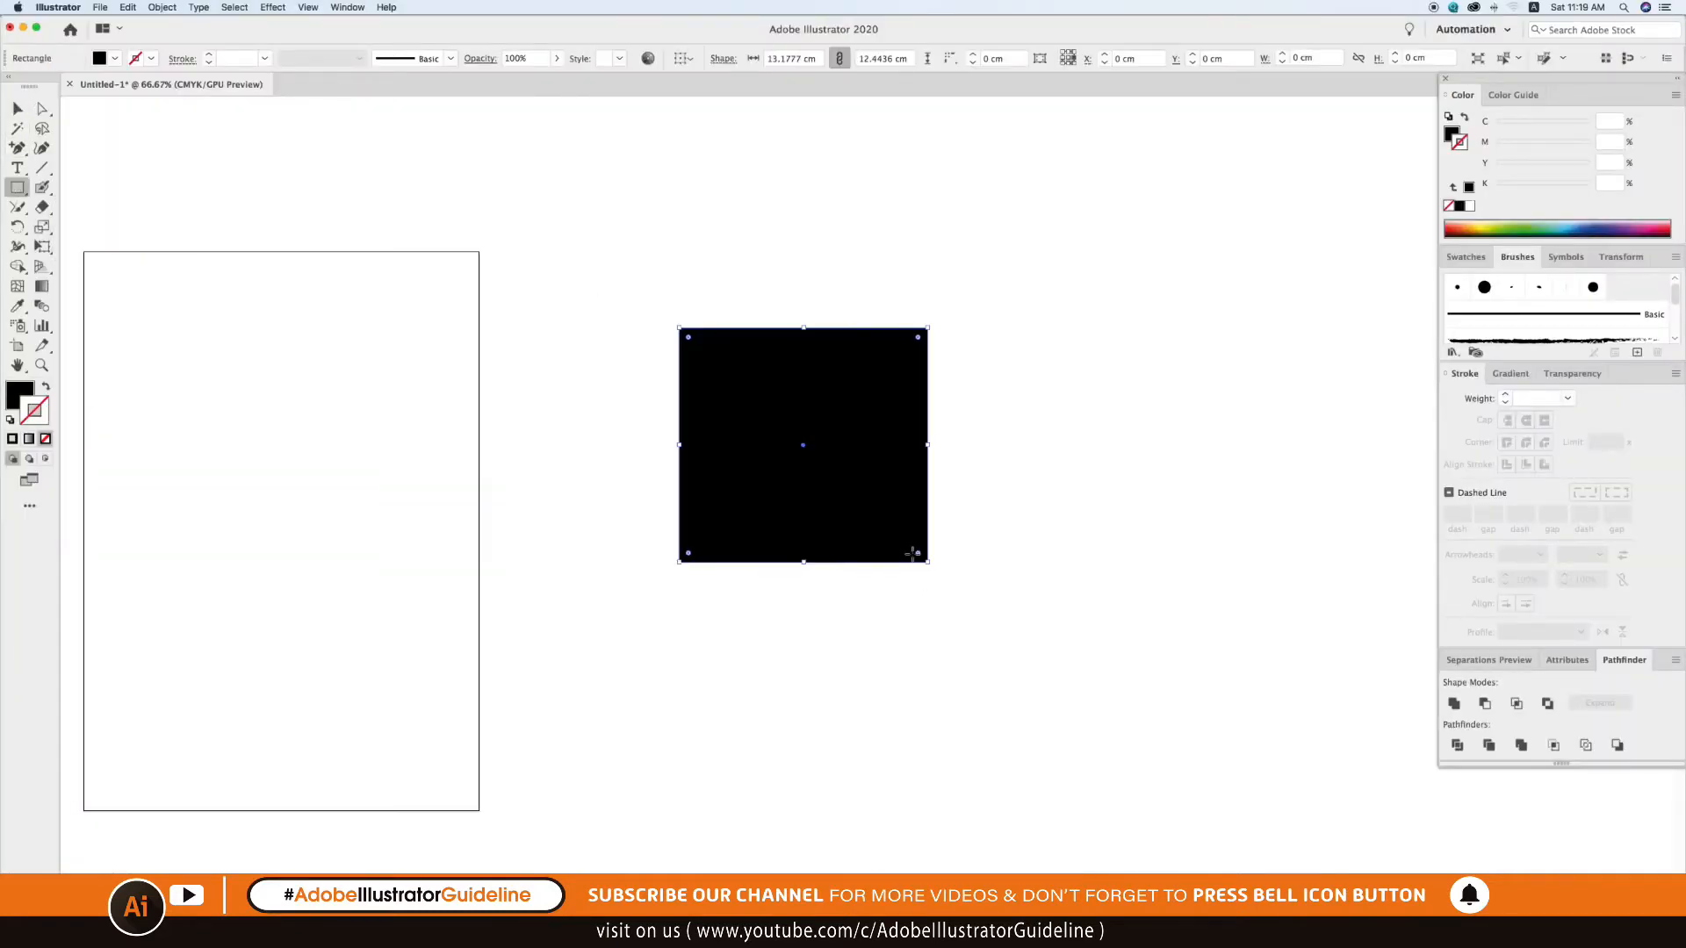
key(v)
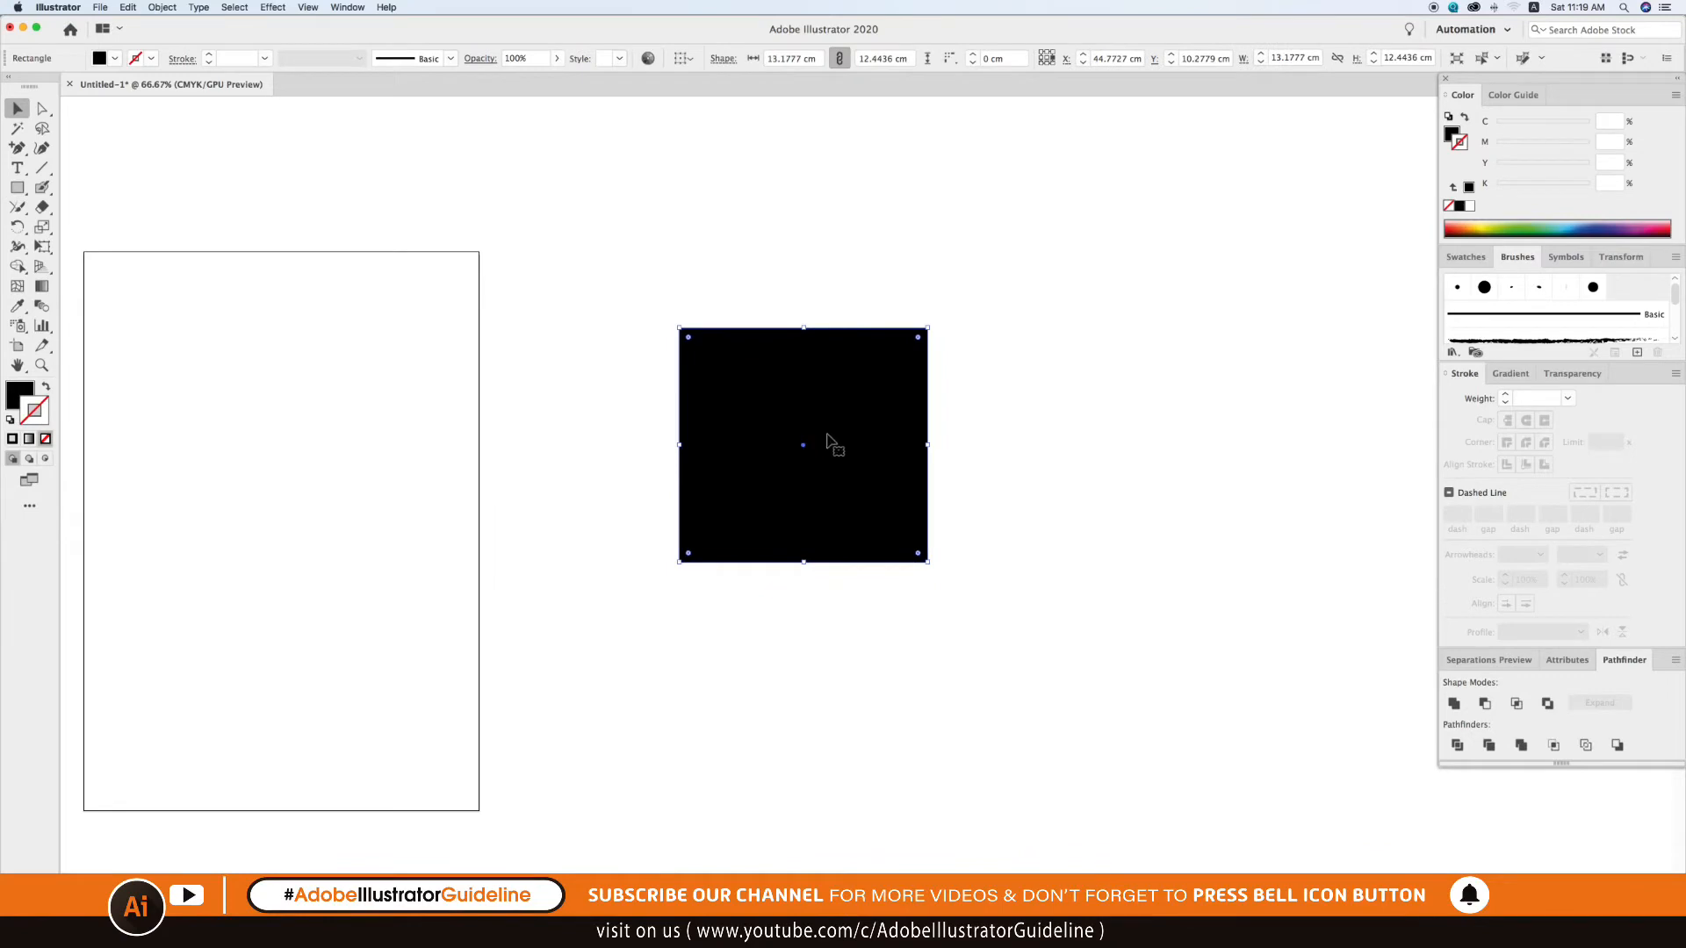
click(1450, 134)
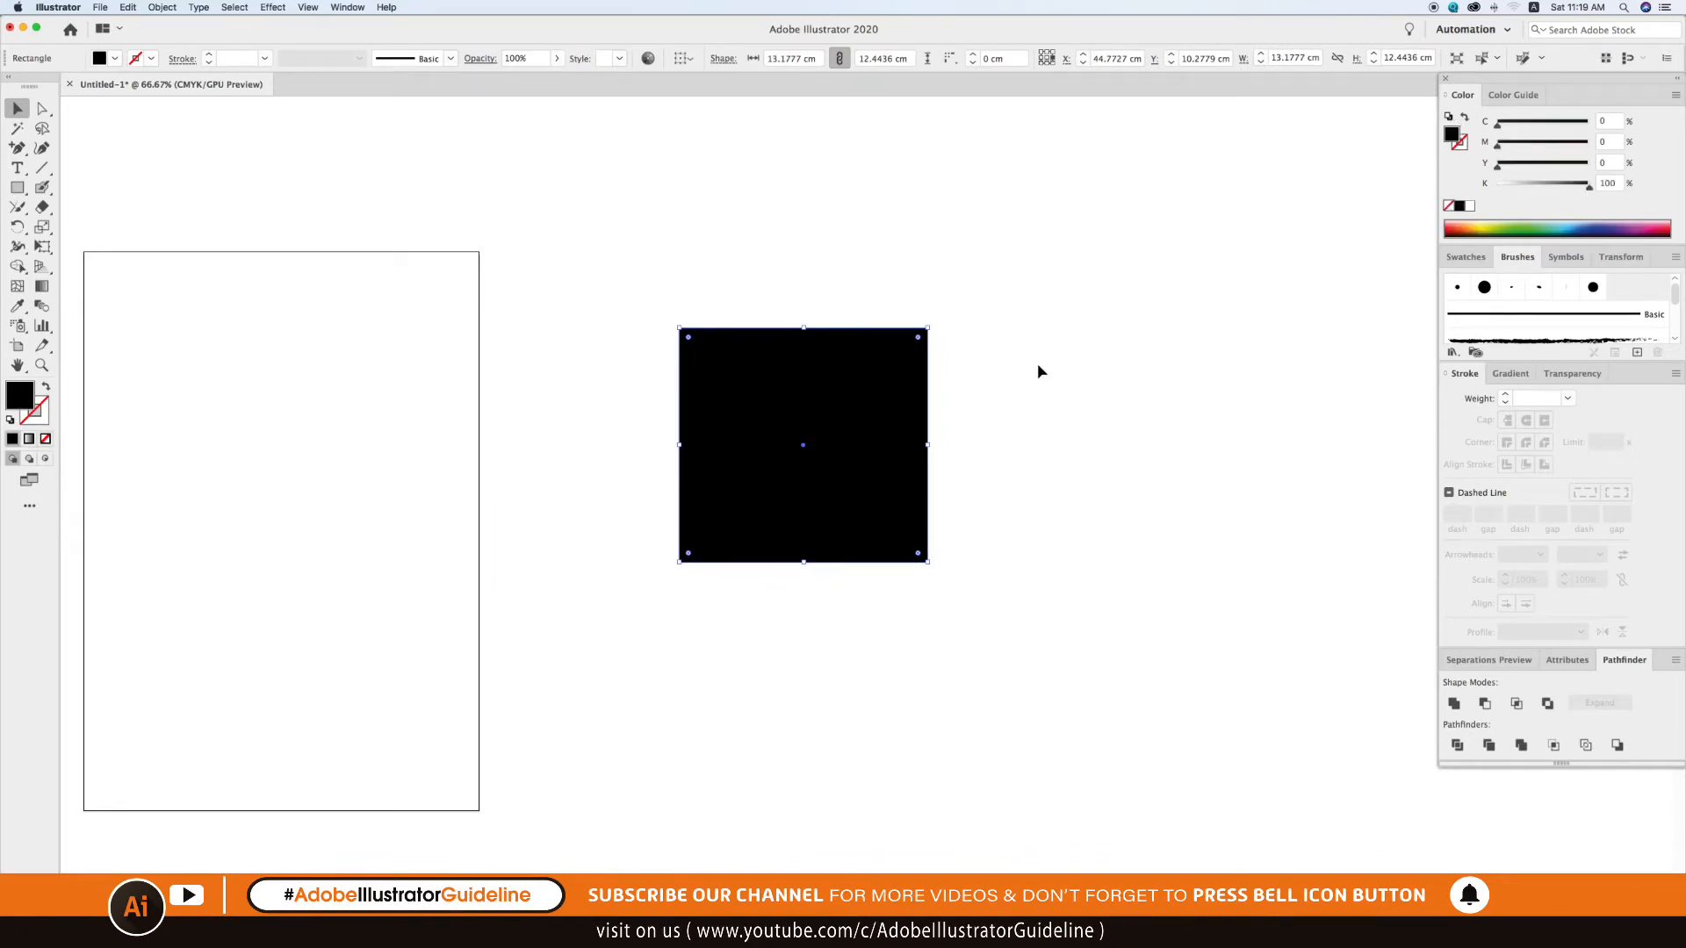
In outline view, cut the rectangle's path at its lower-left and upper-right corner anchors with the Scissors tool.
key(z)
drag(567, 260, 1168, 610)
key(v)
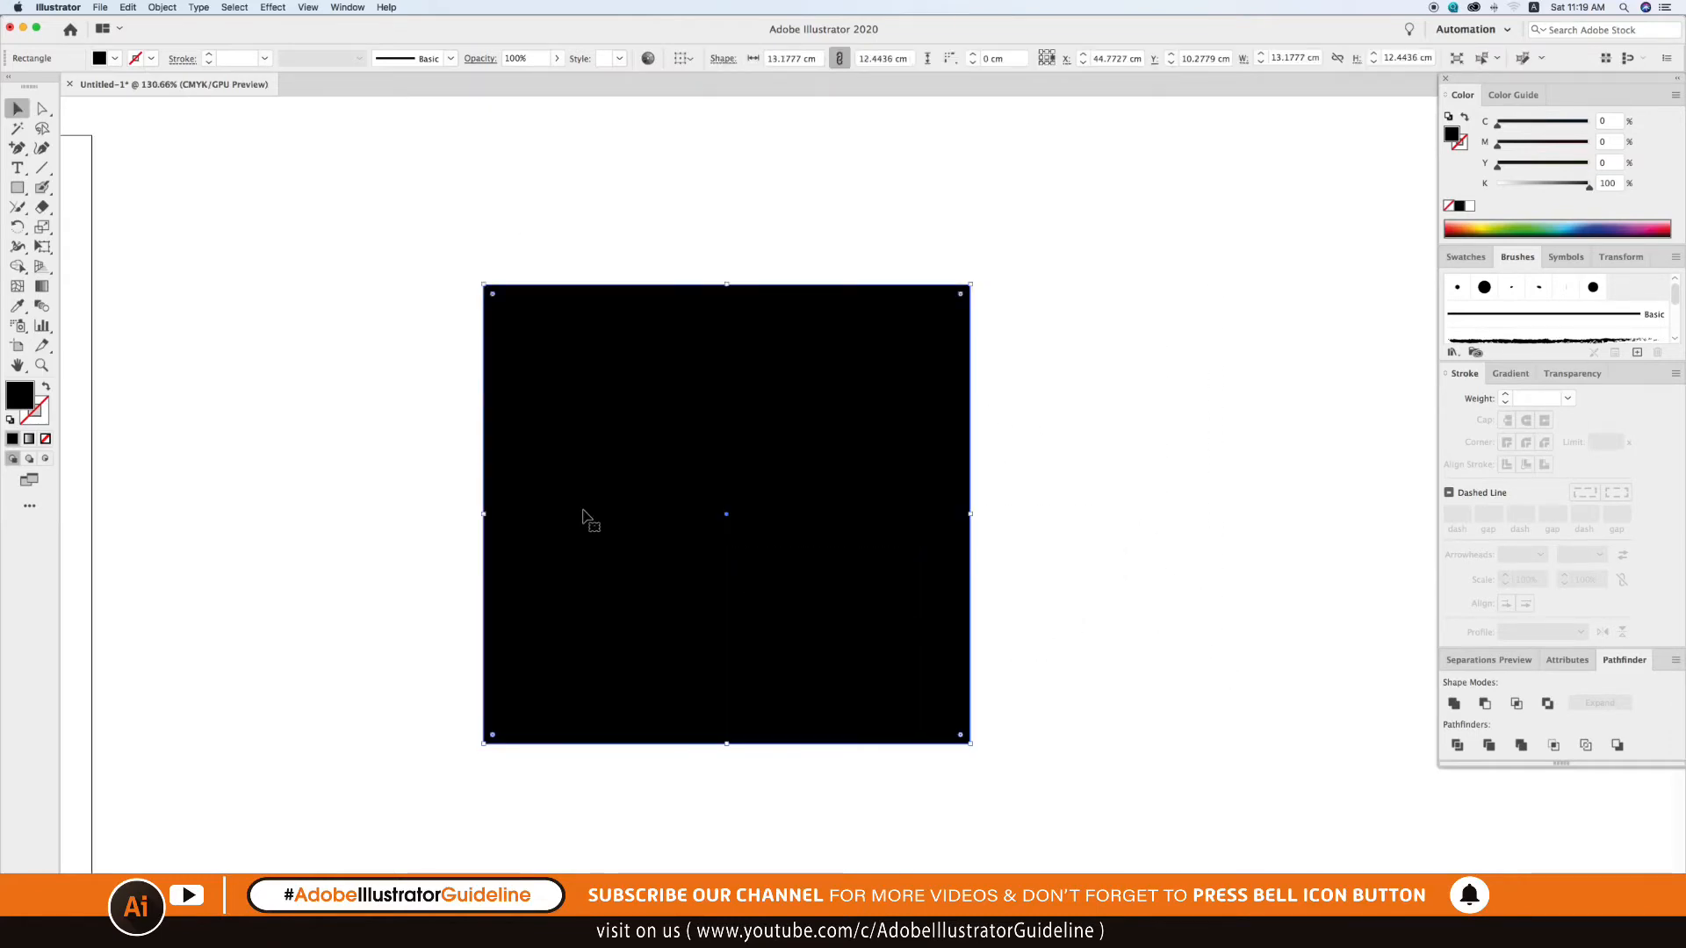
click(101, 289)
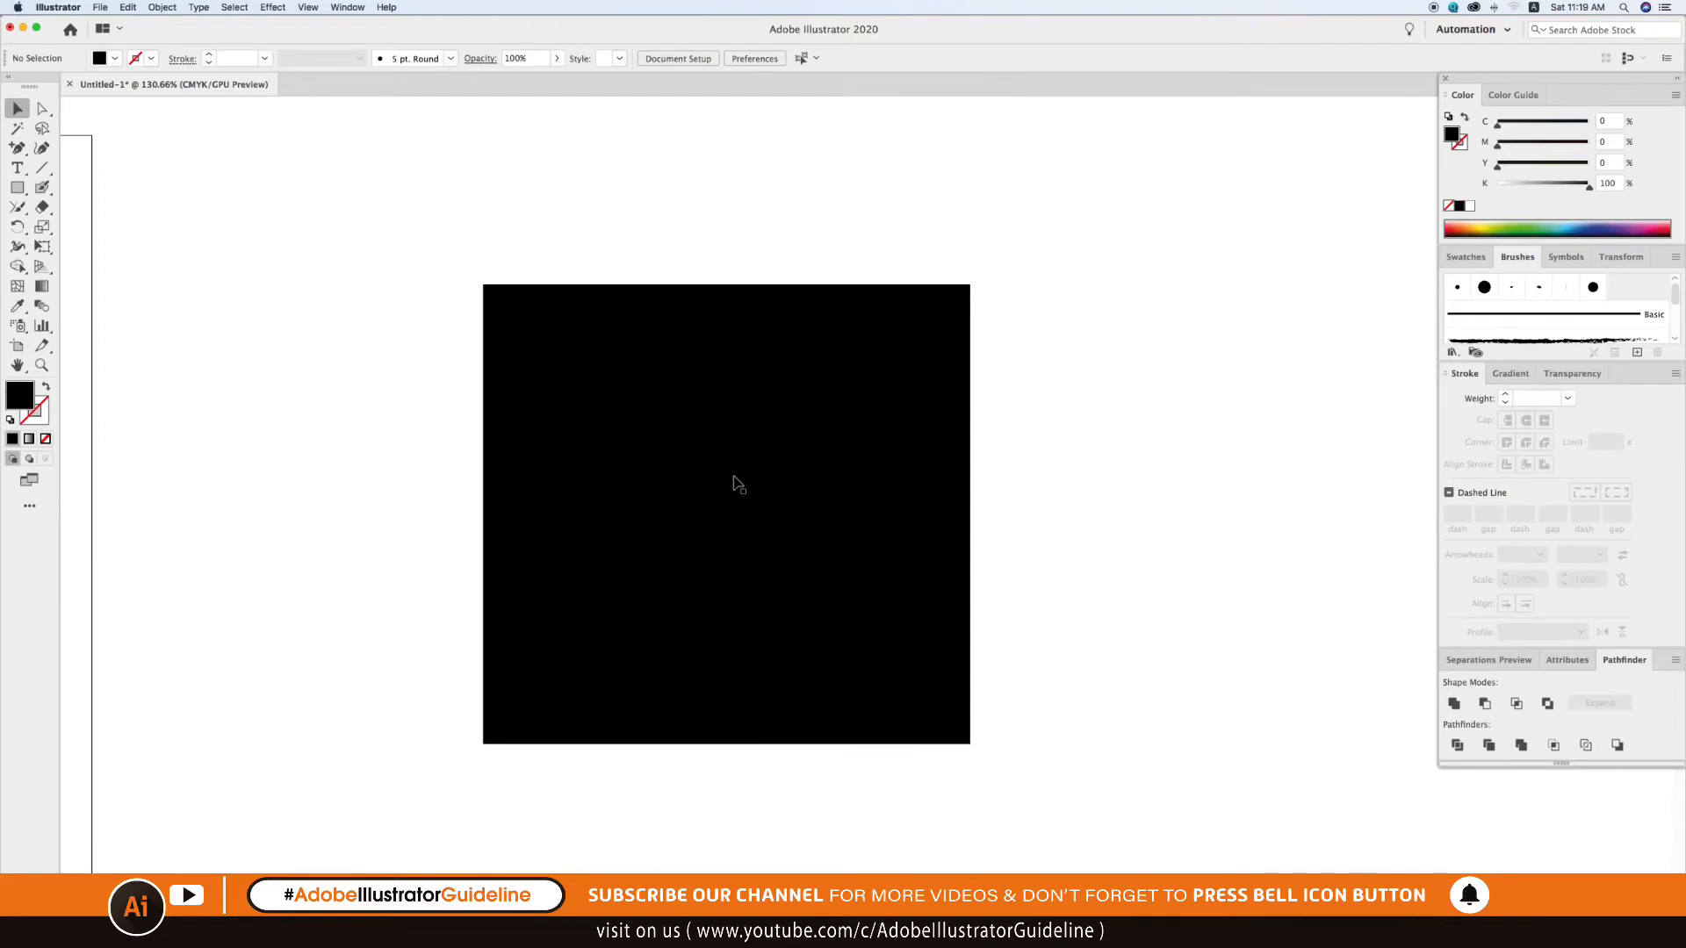
click(766, 501)
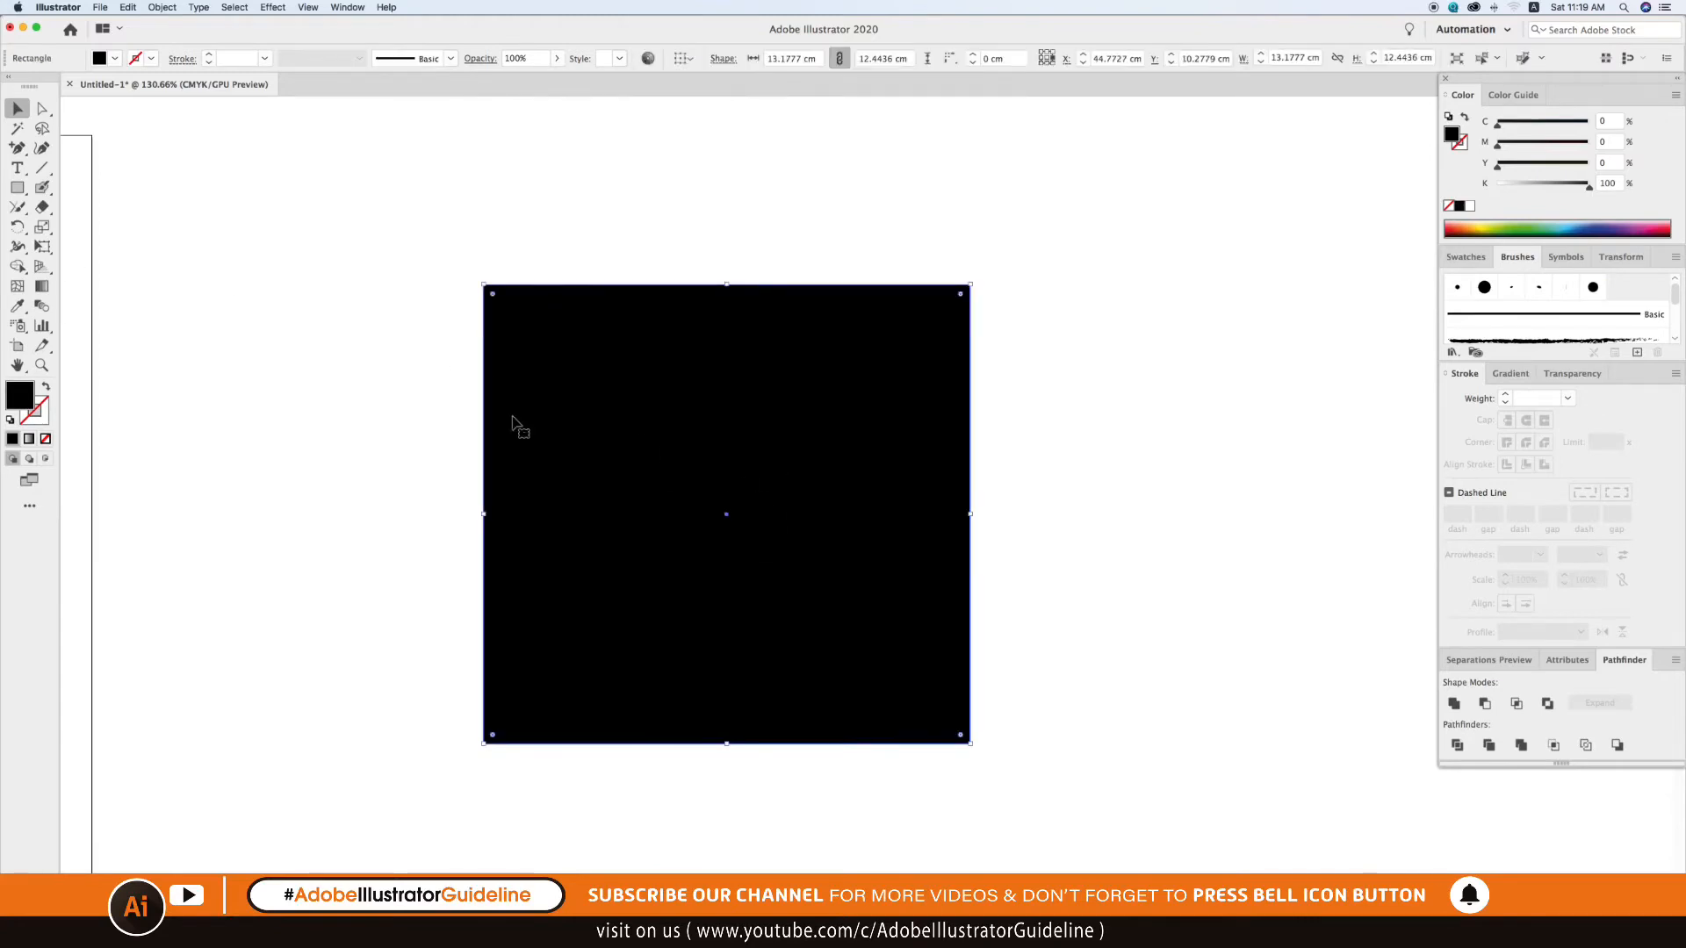
drag(44, 216, 157, 231)
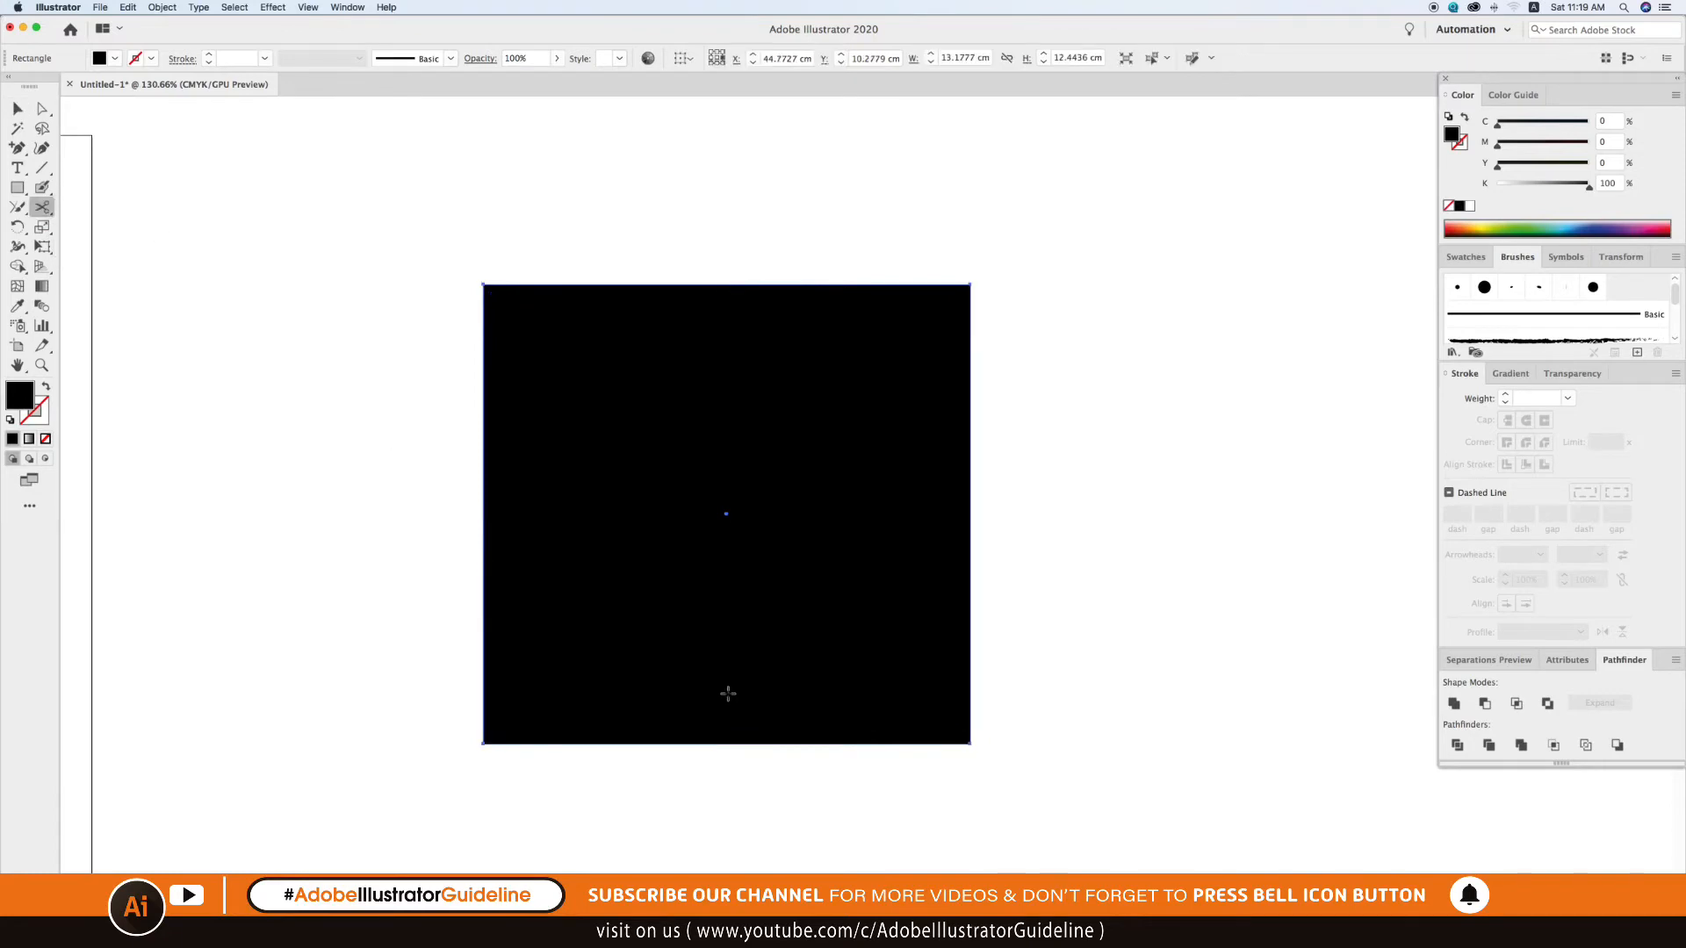
click(746, 743)
key(super+y)
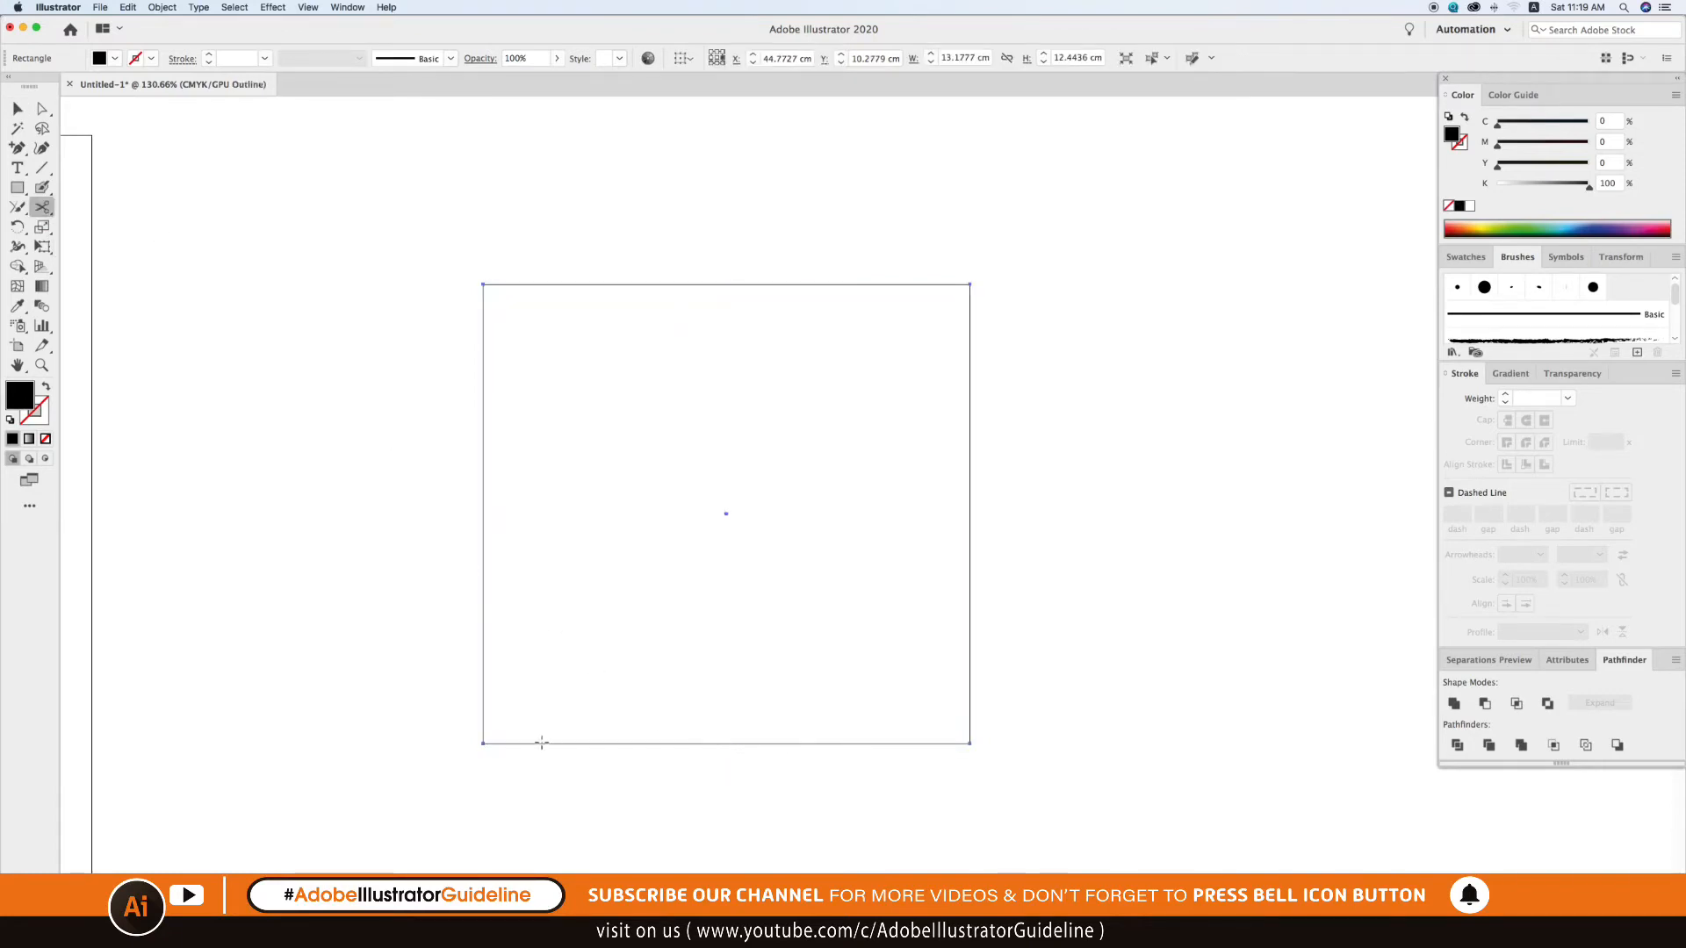
click(482, 744)
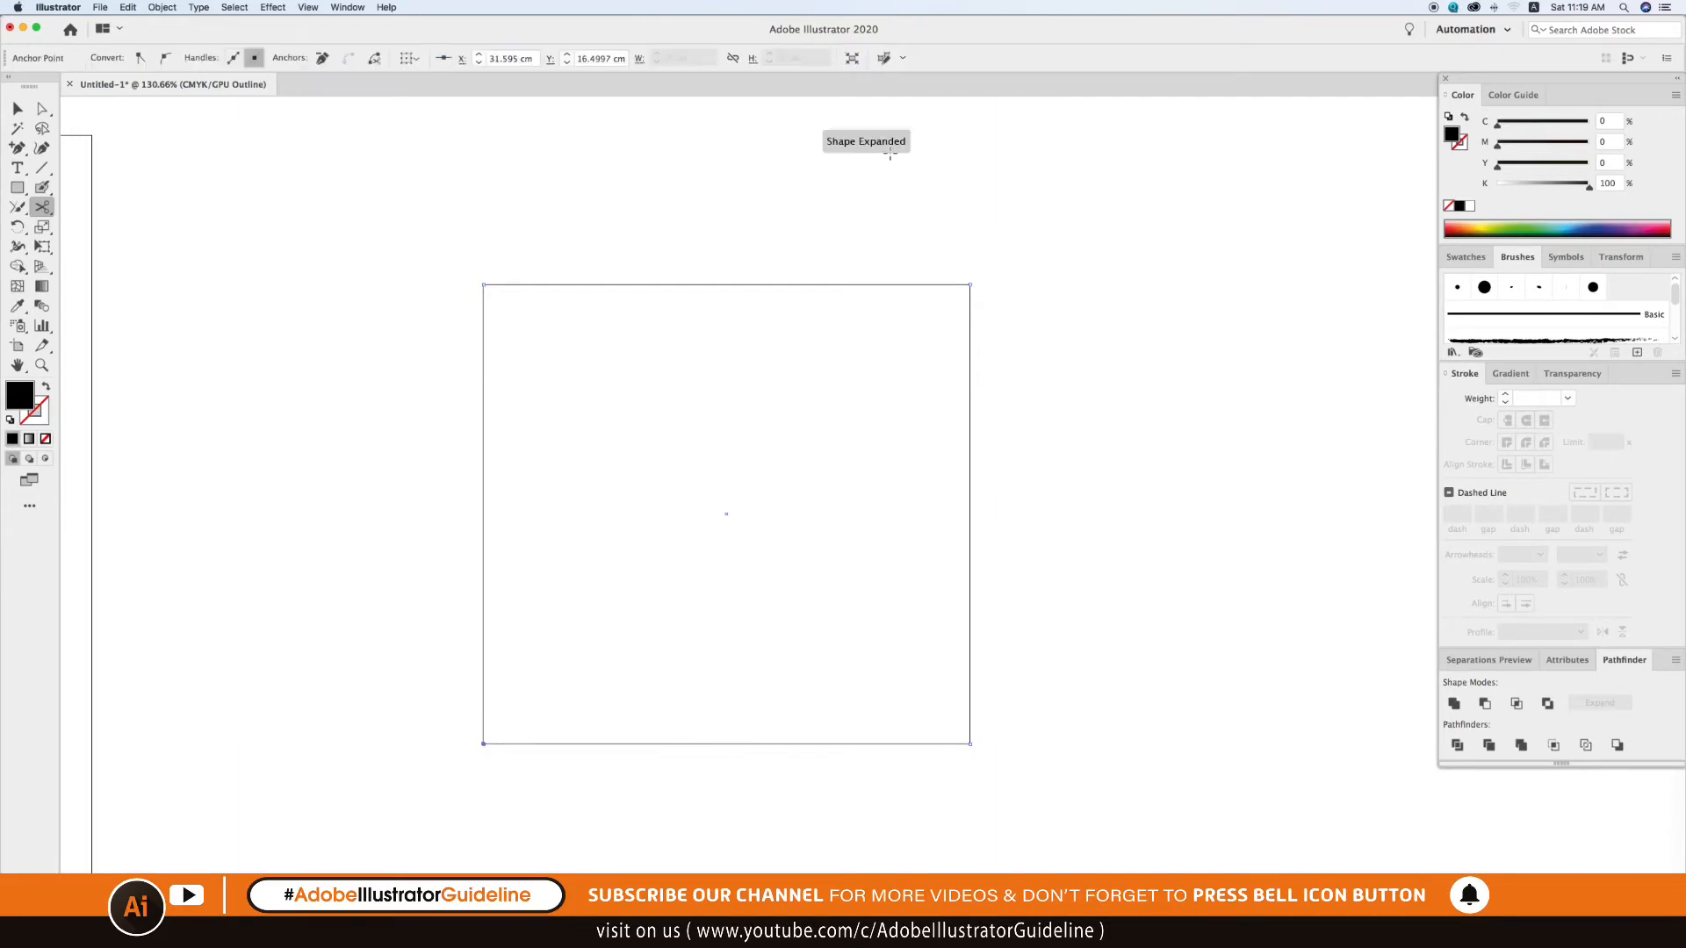
click(970, 284)
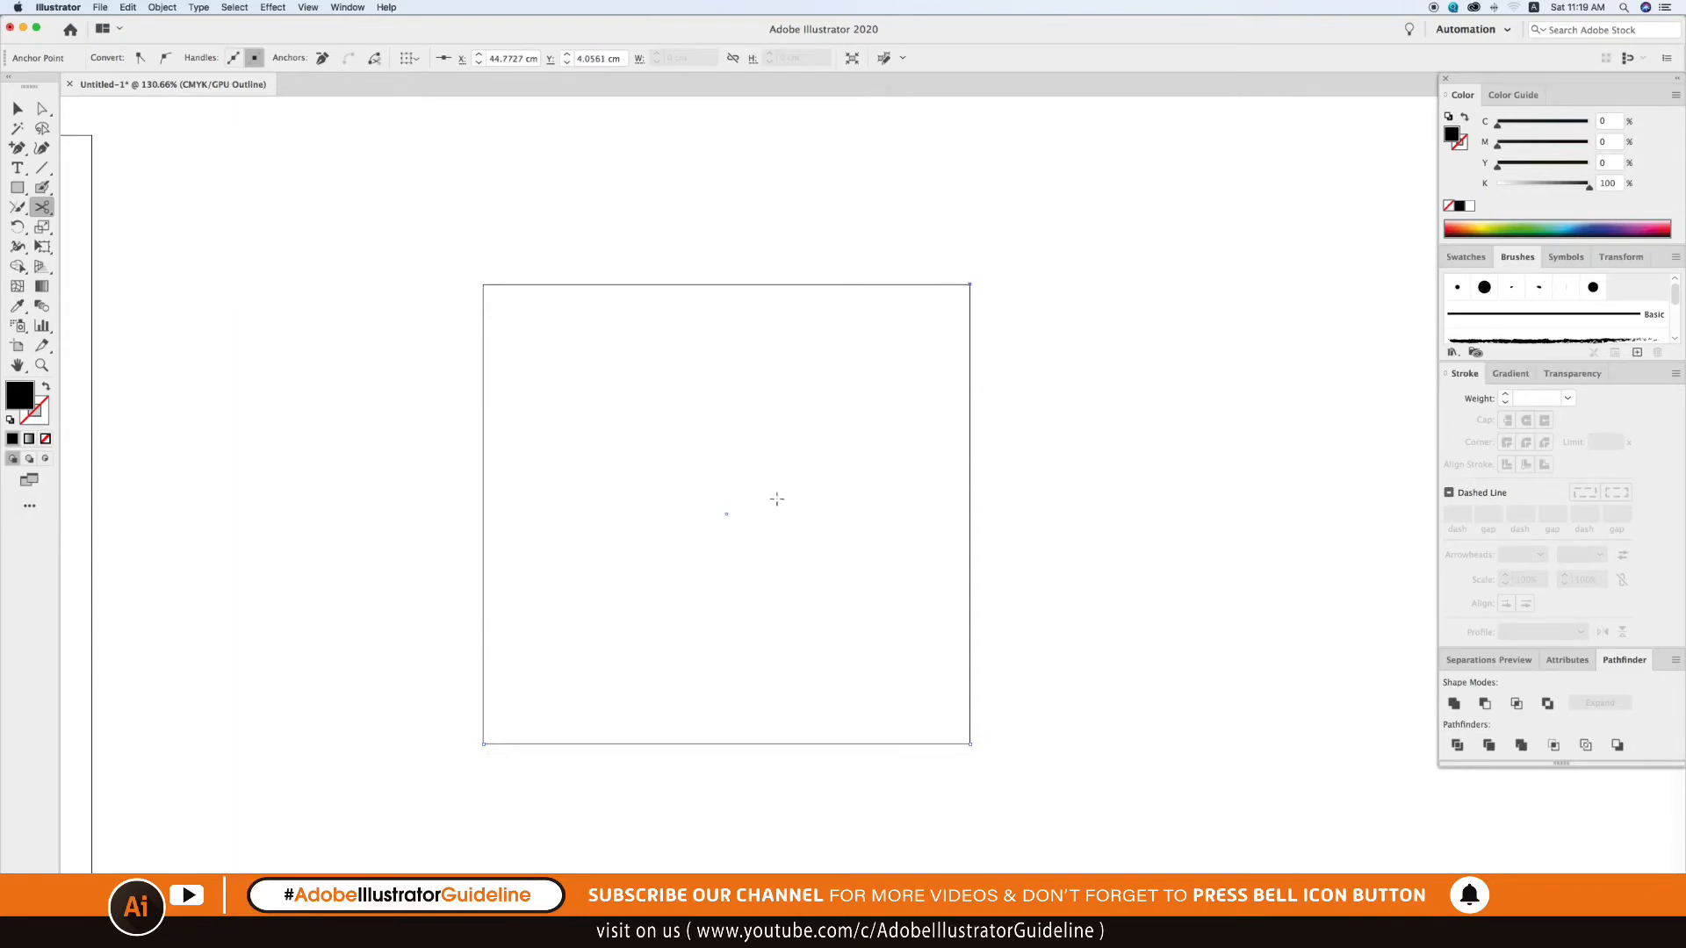
Return to preview, move the upper-left triangular half away from the other half, and compare both pieces in outline and preview views.
key(super+y)
key(v)
click(1018, 369)
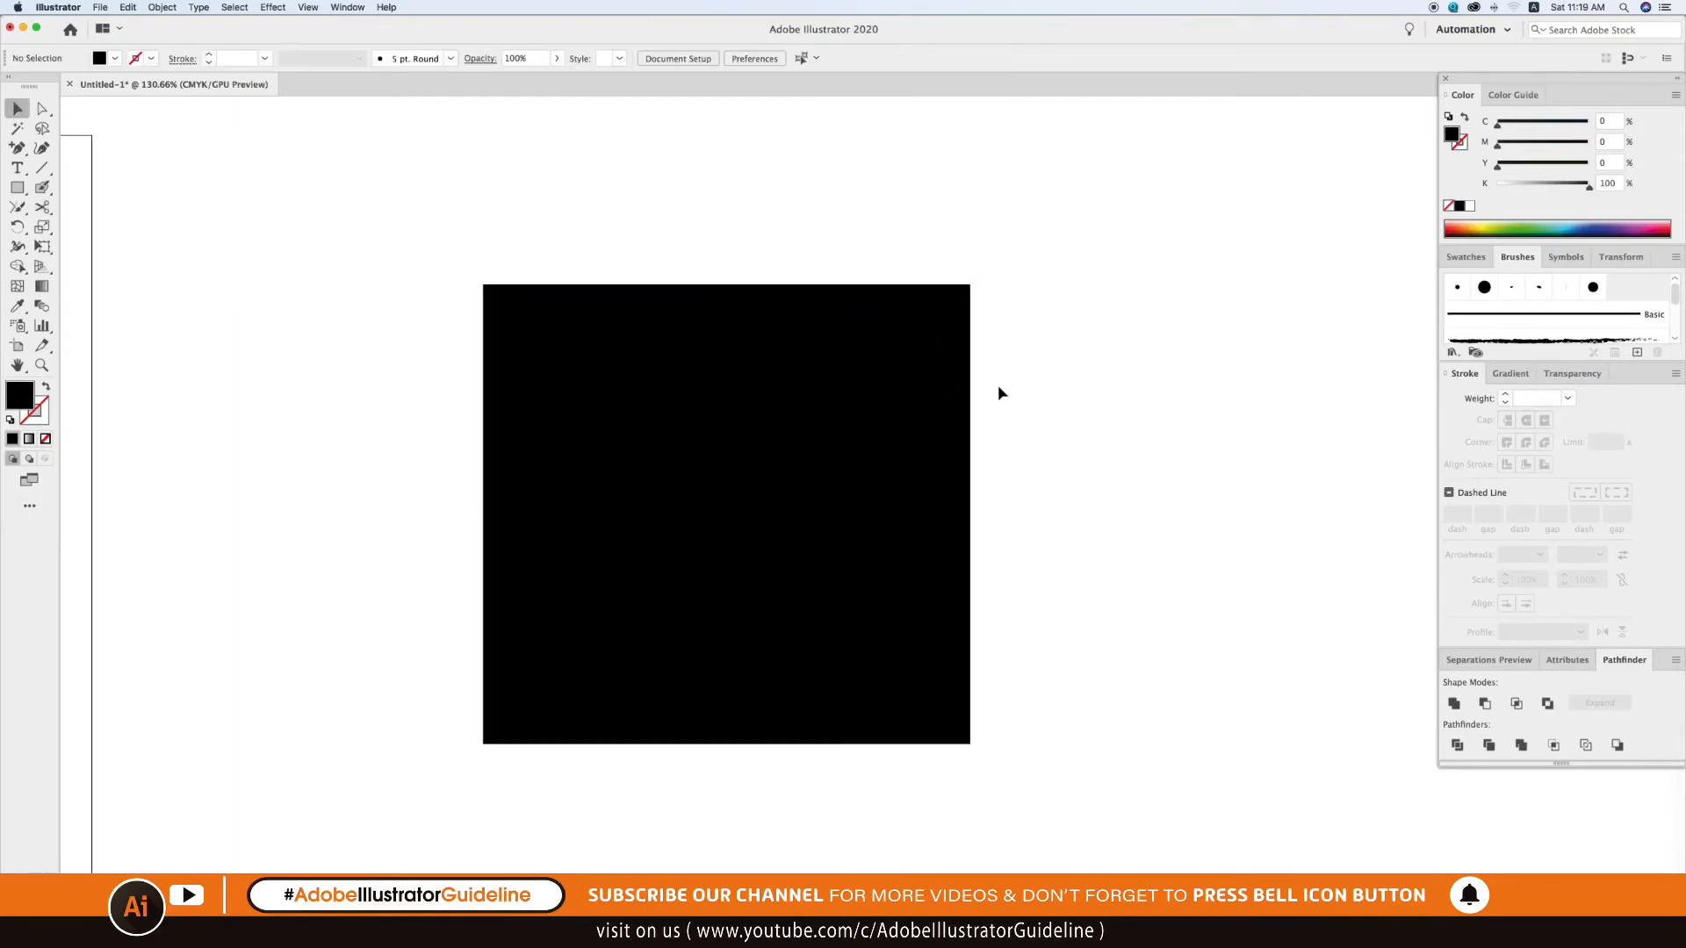
key(shift+e)
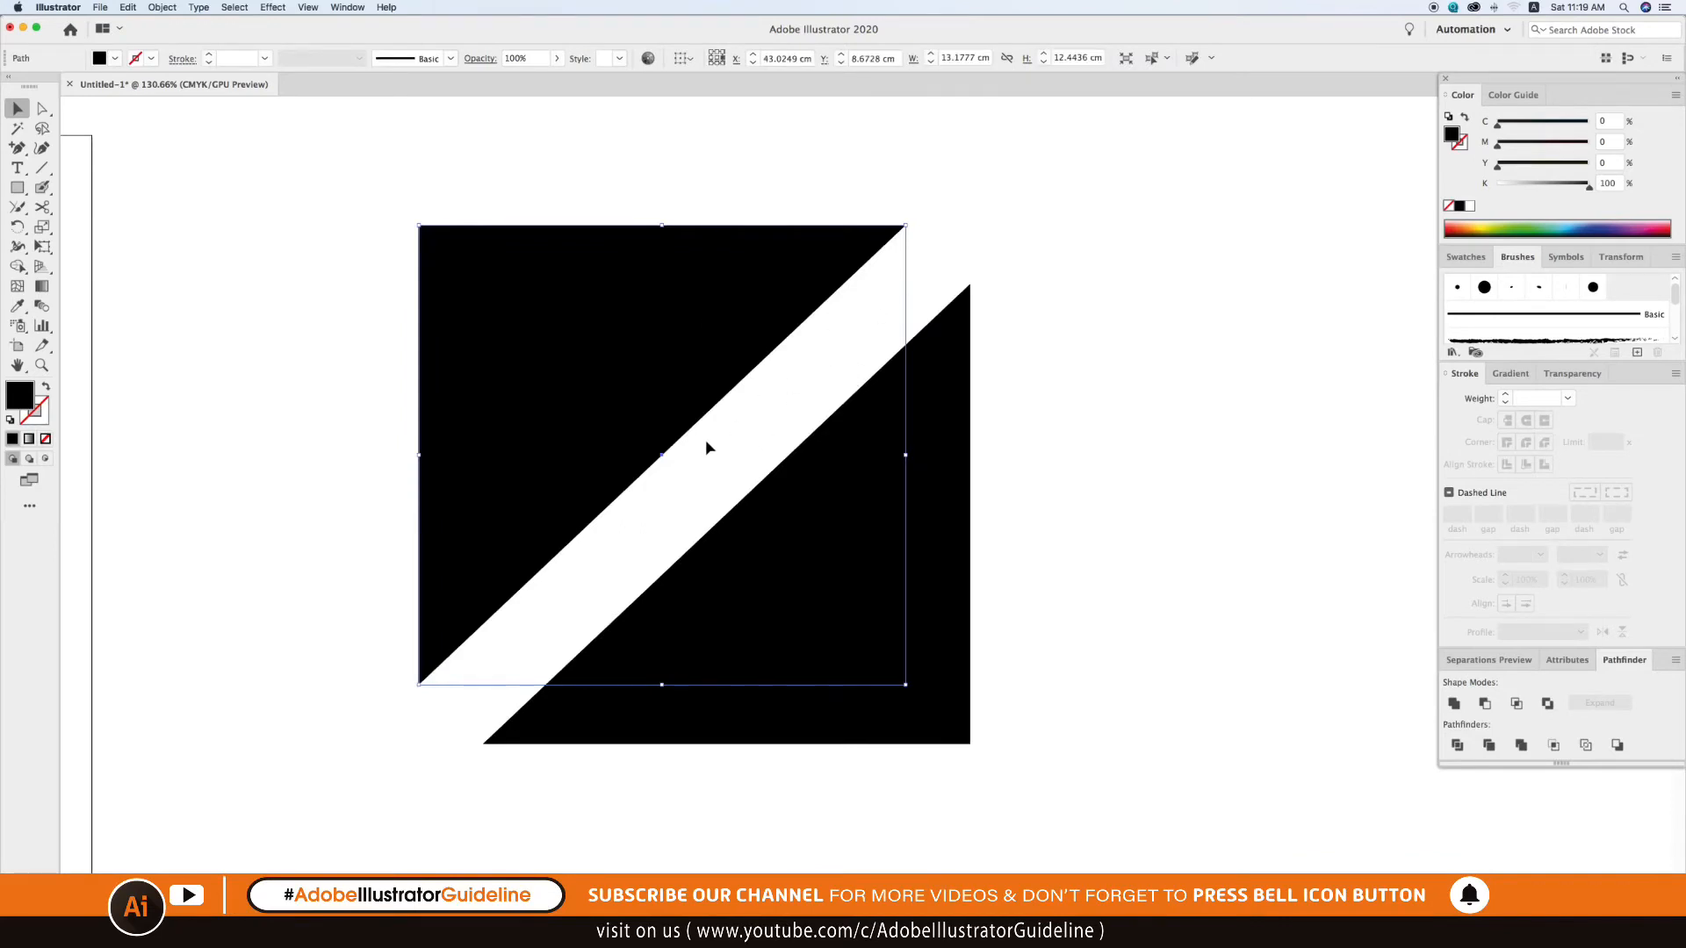
key(super+y)
key(super+y)
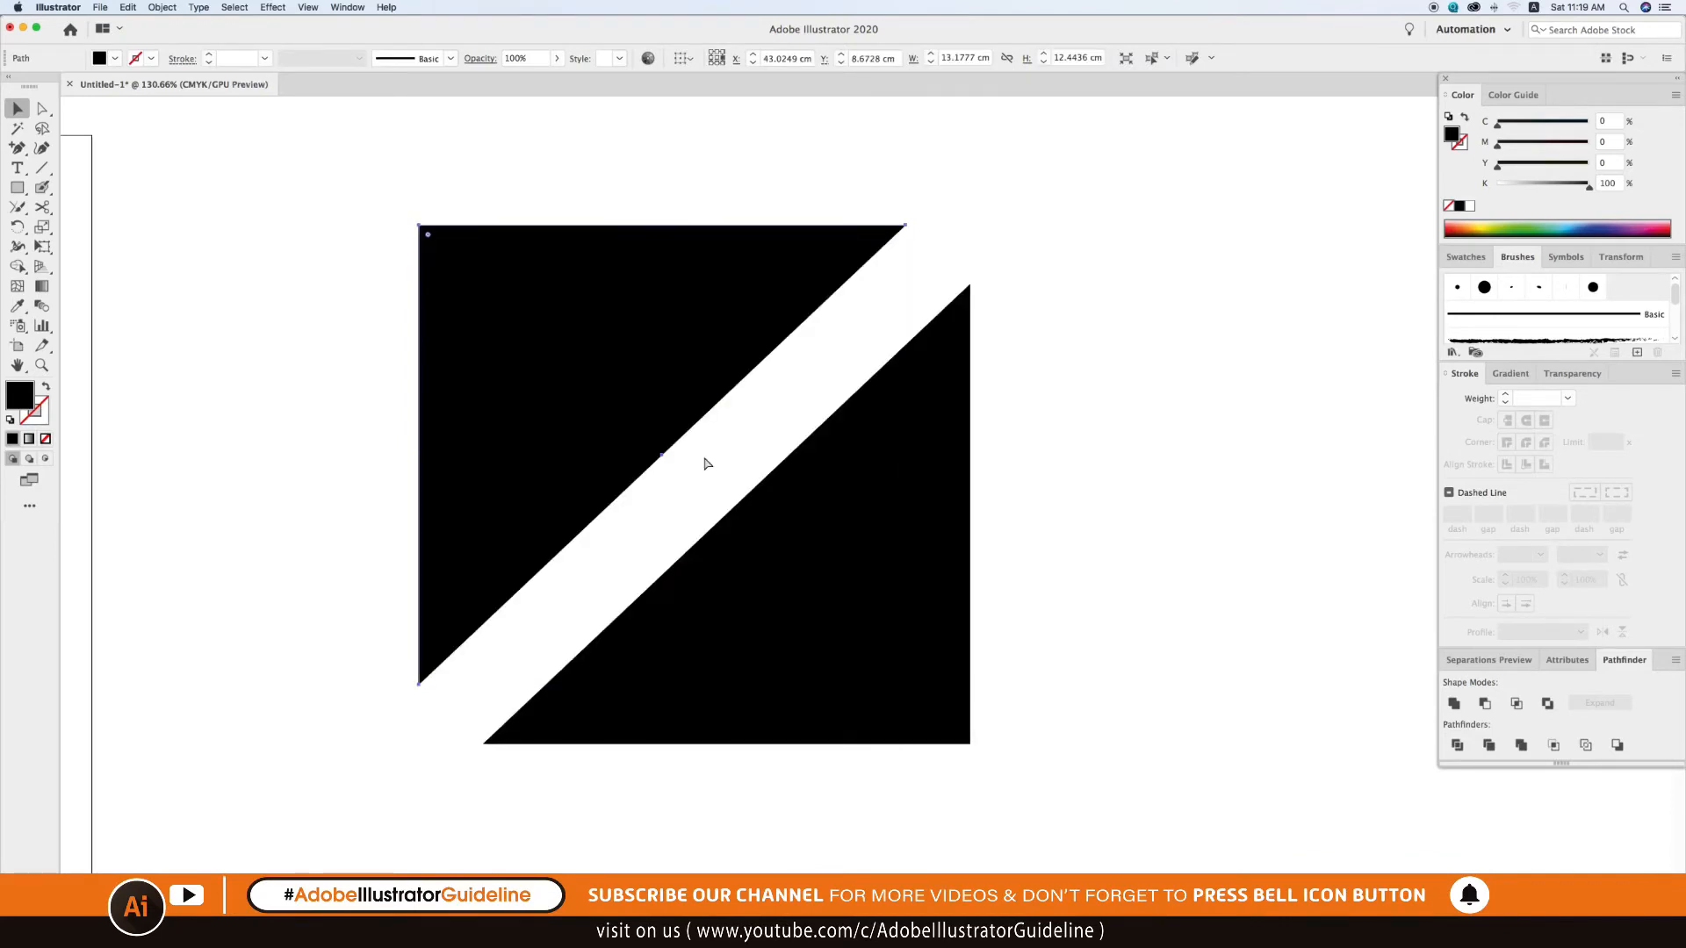
key(super+y)
click(448, 677)
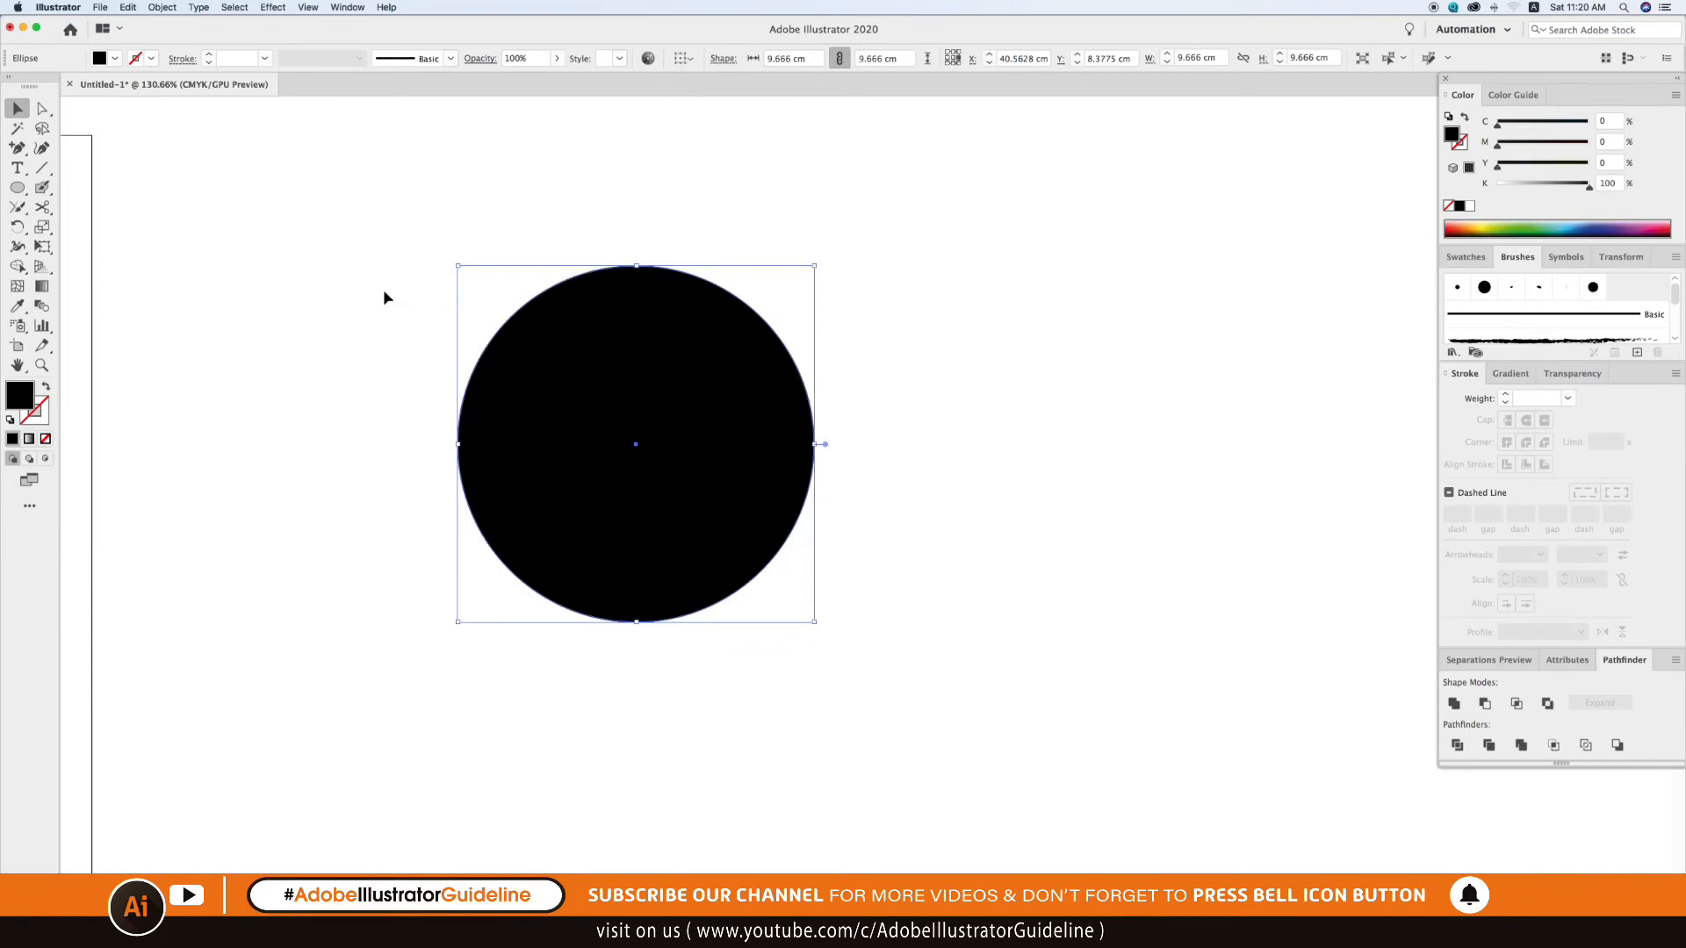
In outline view, cut the black circle's path at its bottom and left anchors with the Scissors tool.
click(384, 298)
click(644, 384)
click(48, 213)
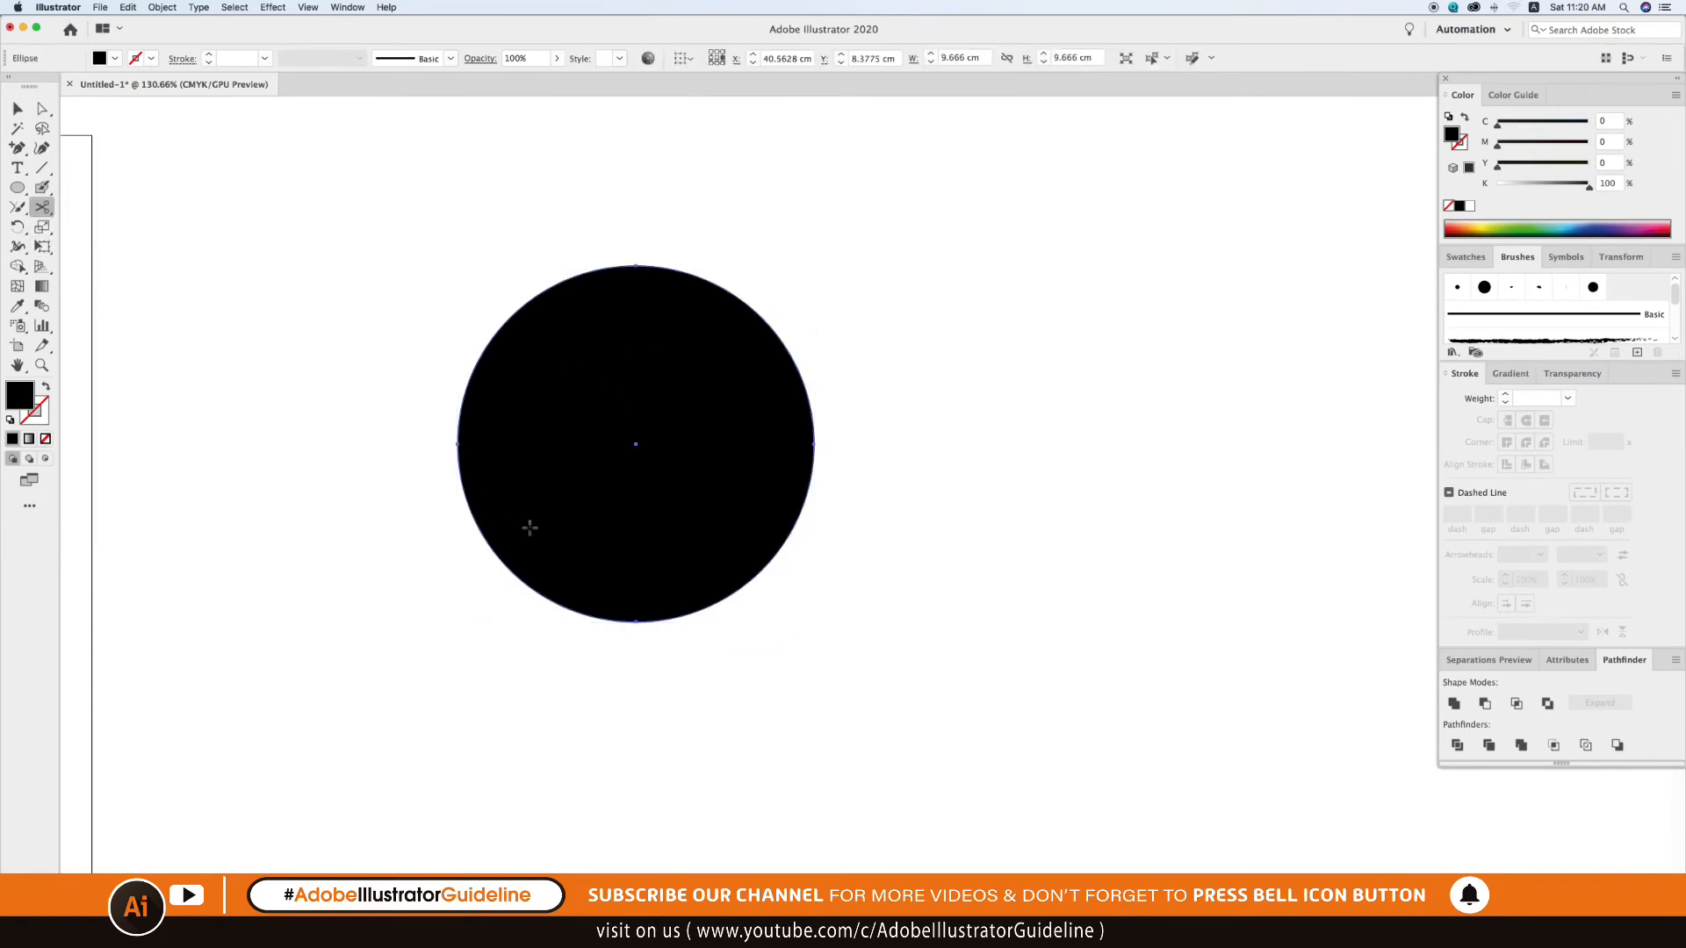
key(super+y)
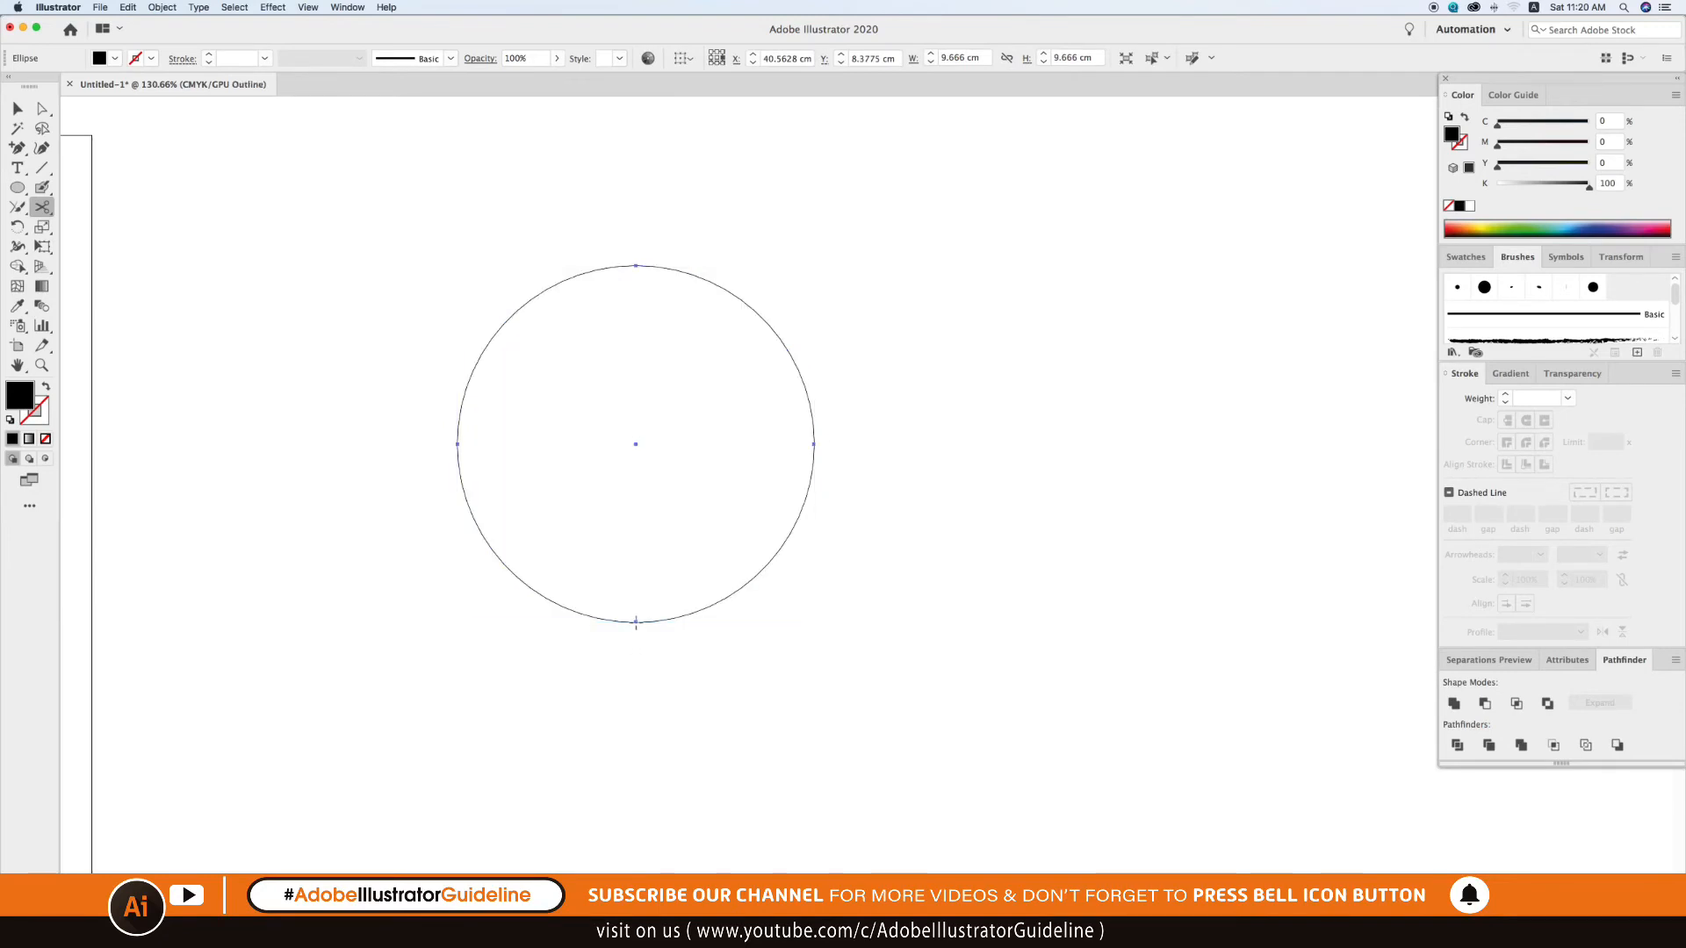
click(635, 622)
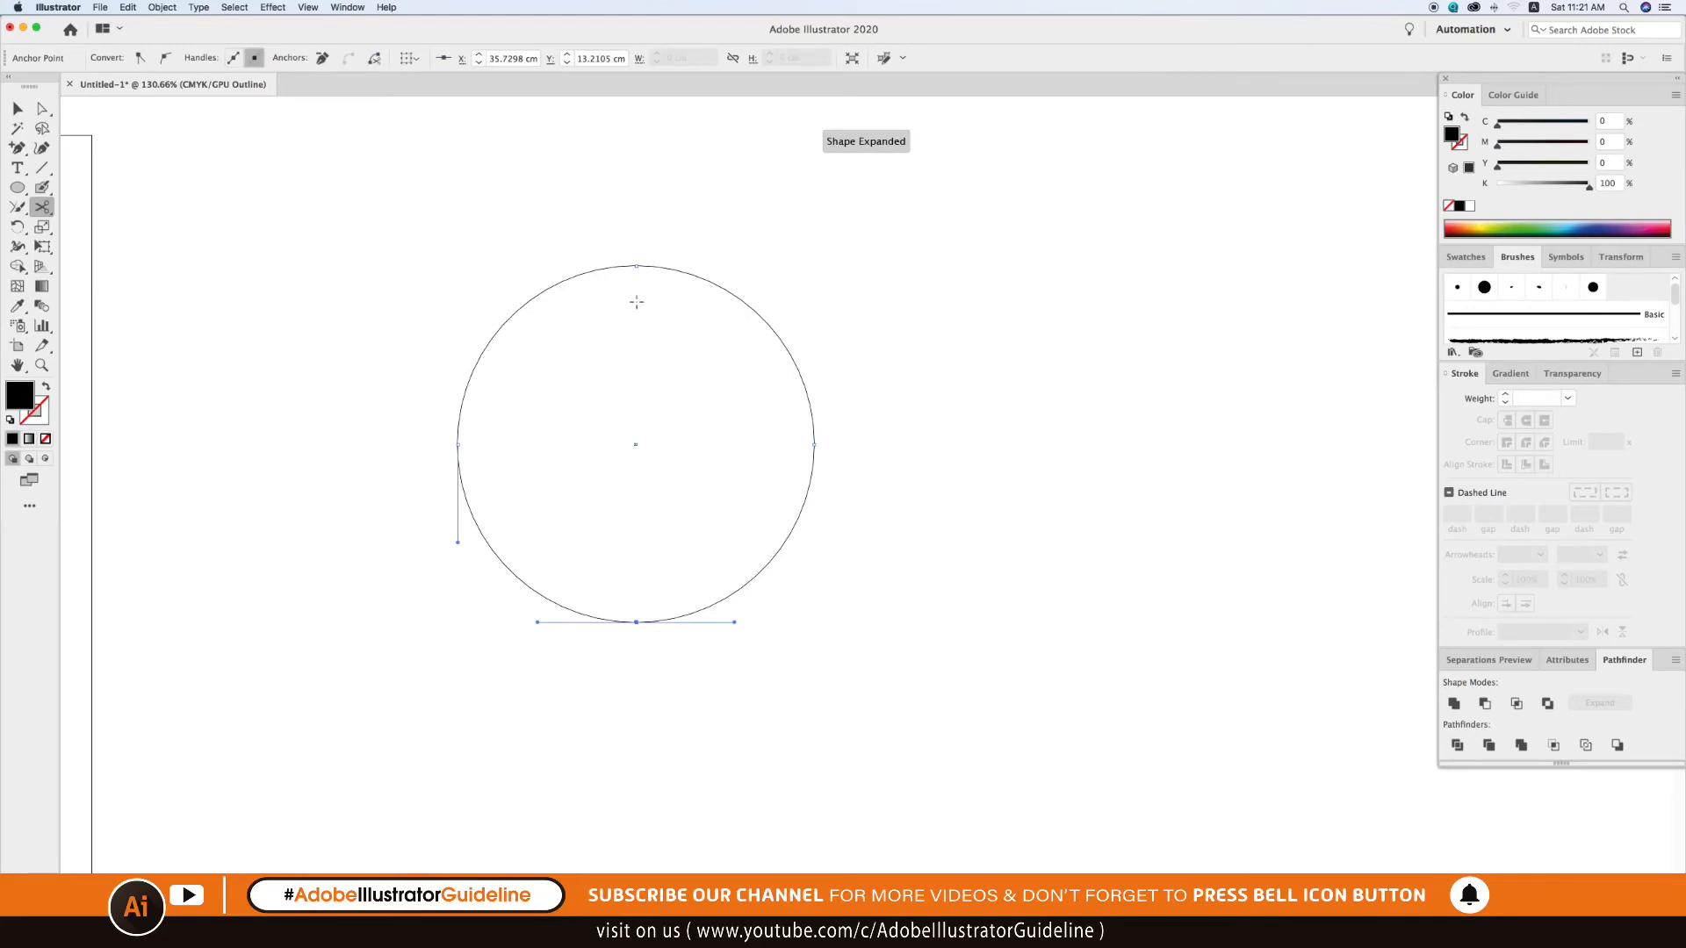
click(457, 445)
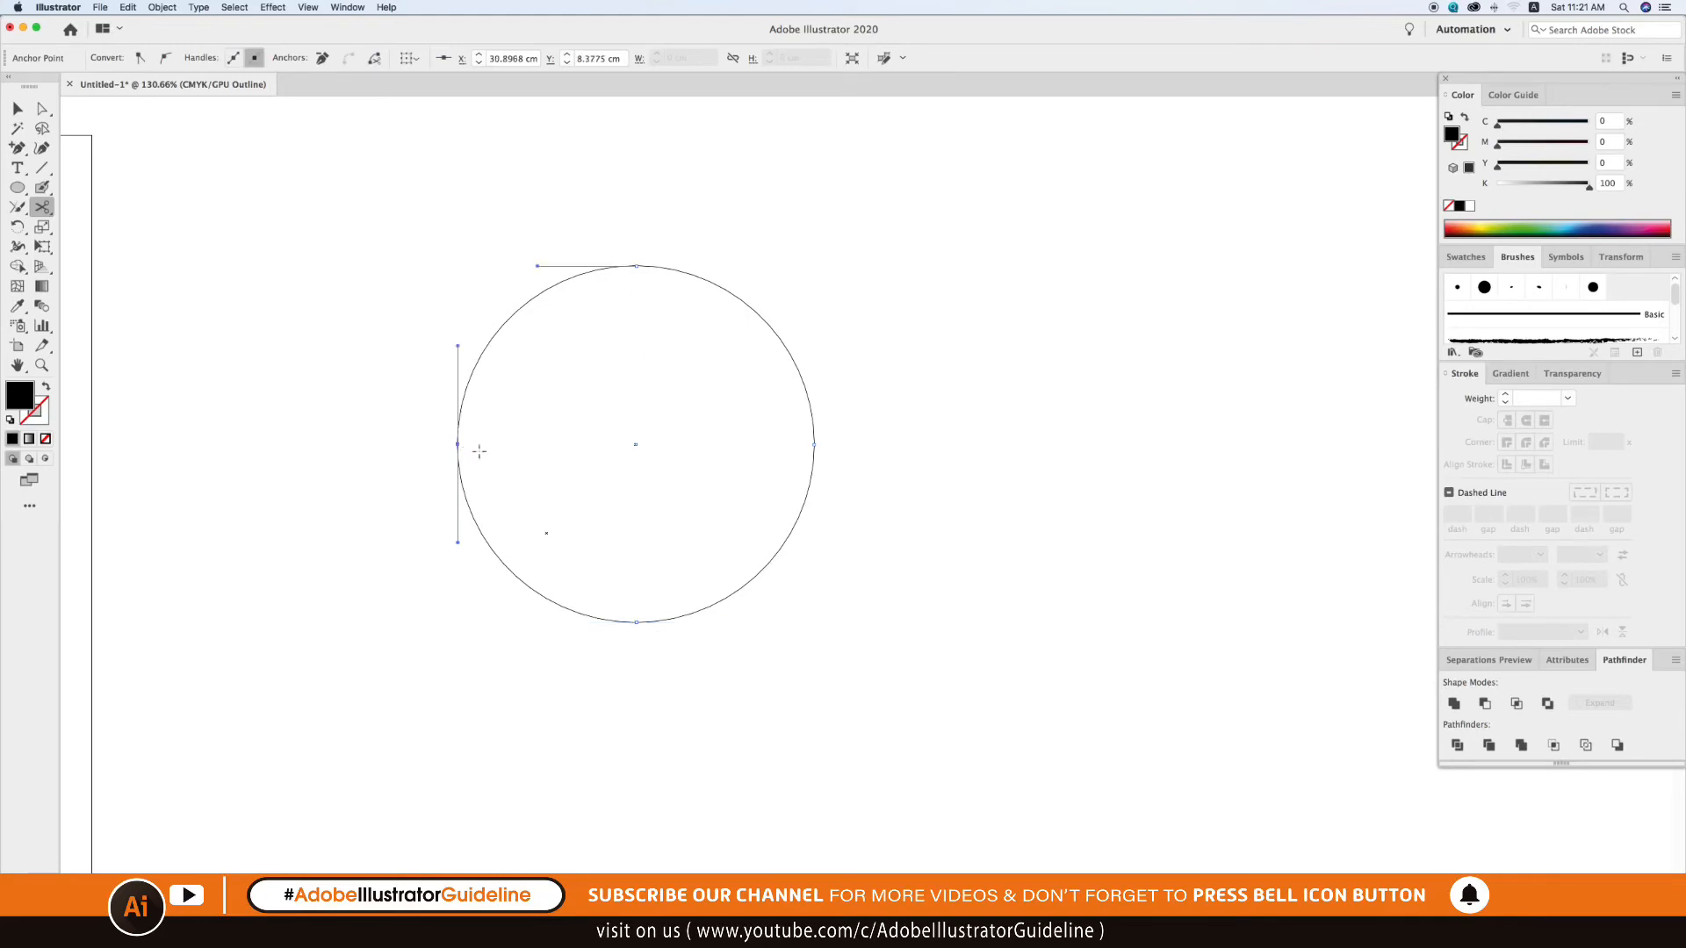
Back in preview, move the cut-off lower-left segment away from the circle and compare the open paths in outline view.
key(v)
click(750, 678)
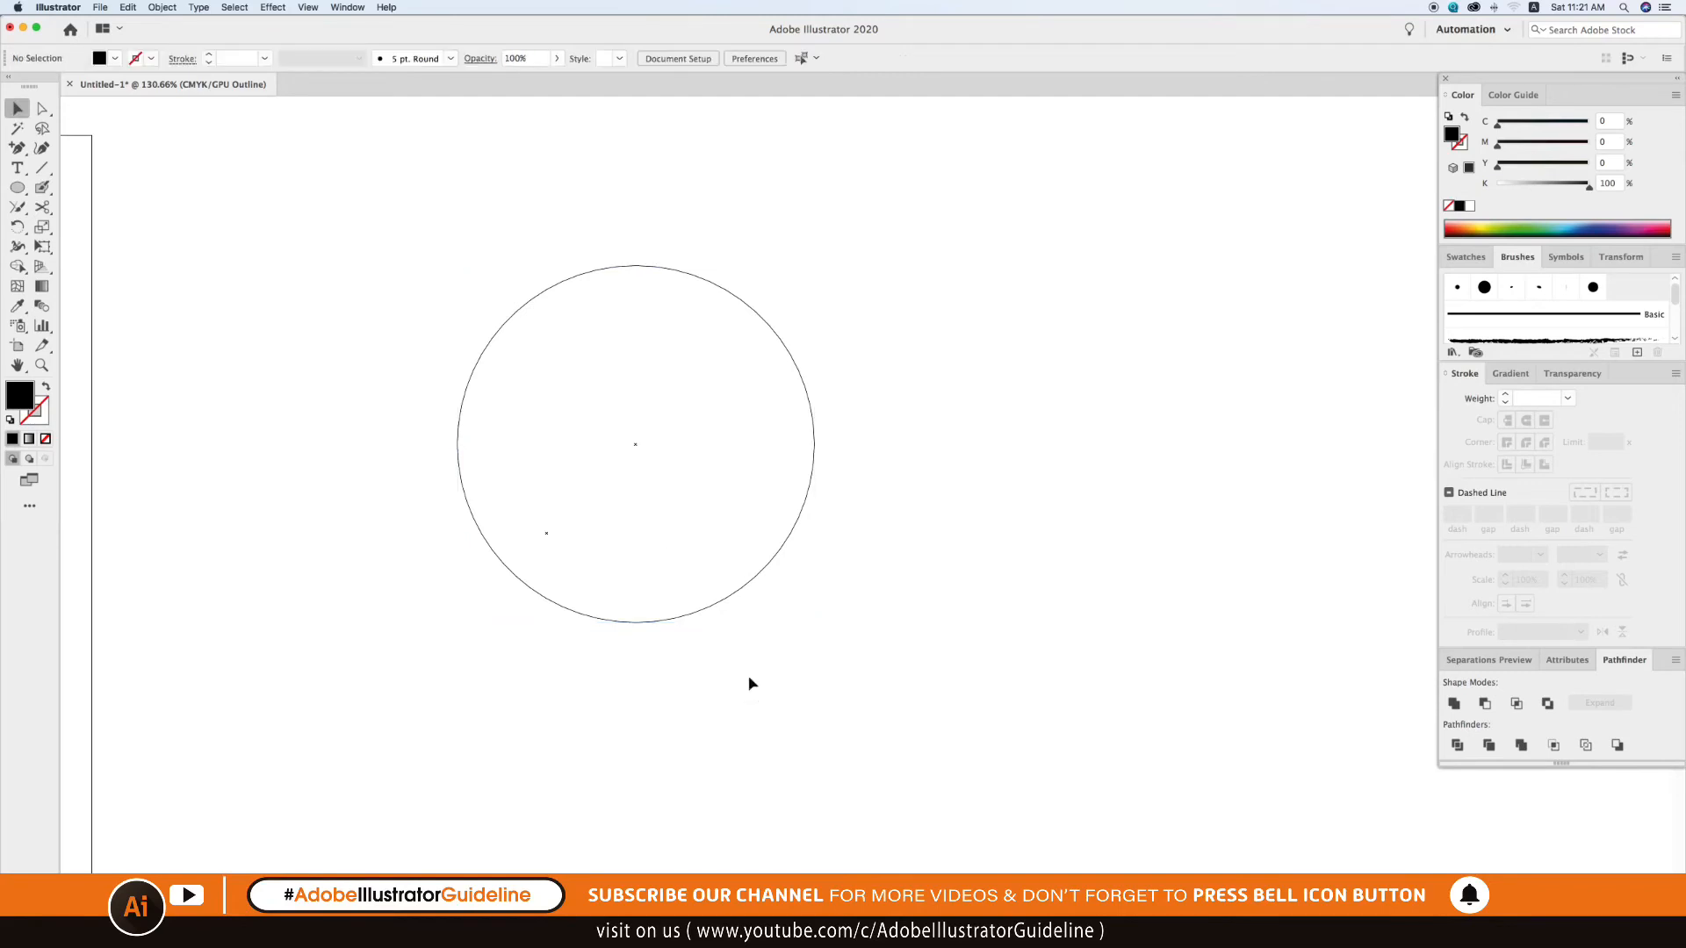
key(super+y)
drag(583, 609, 542, 646)
click(667, 729)
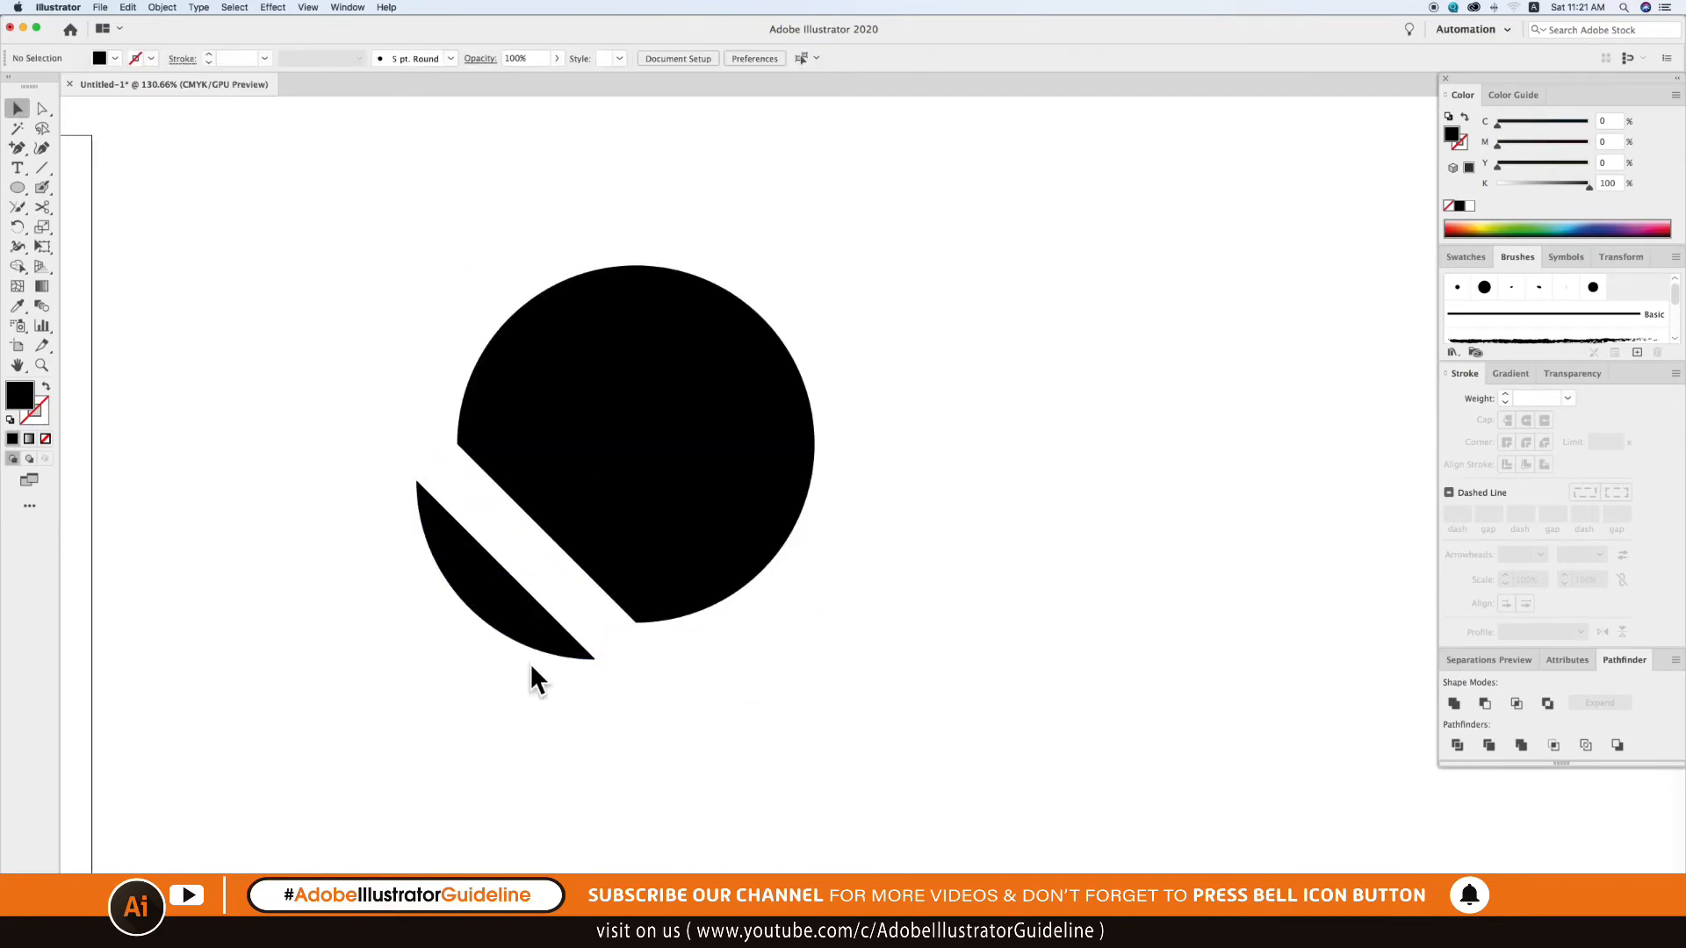
key(super+y)
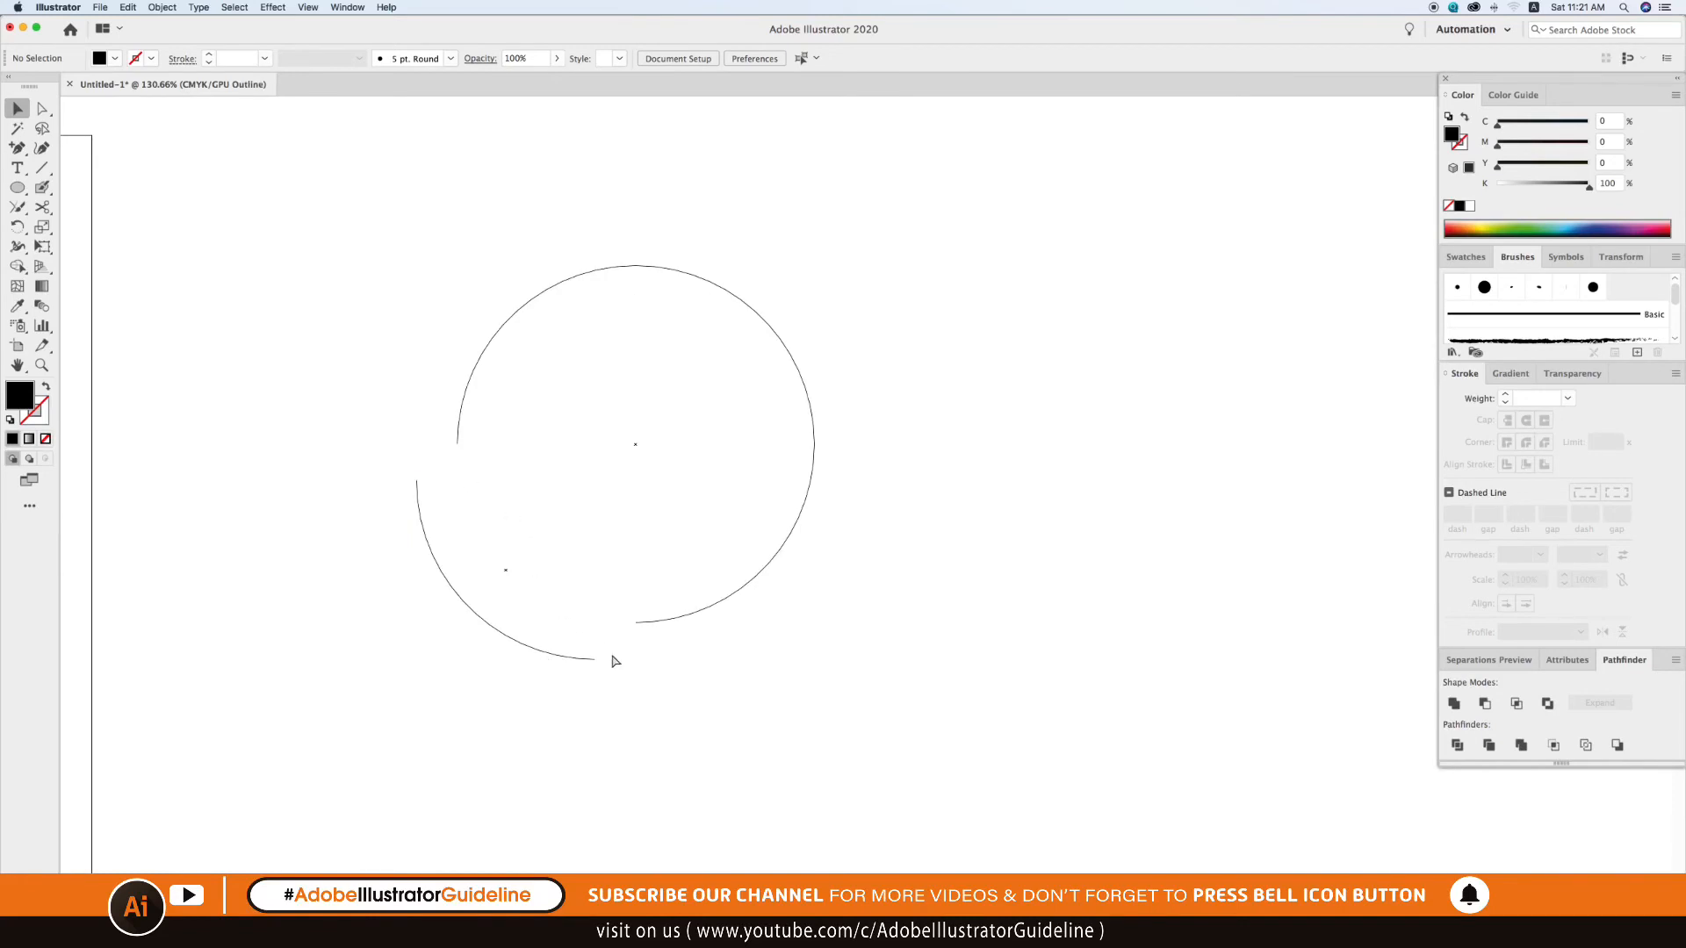
key(super+y)
click(511, 630)
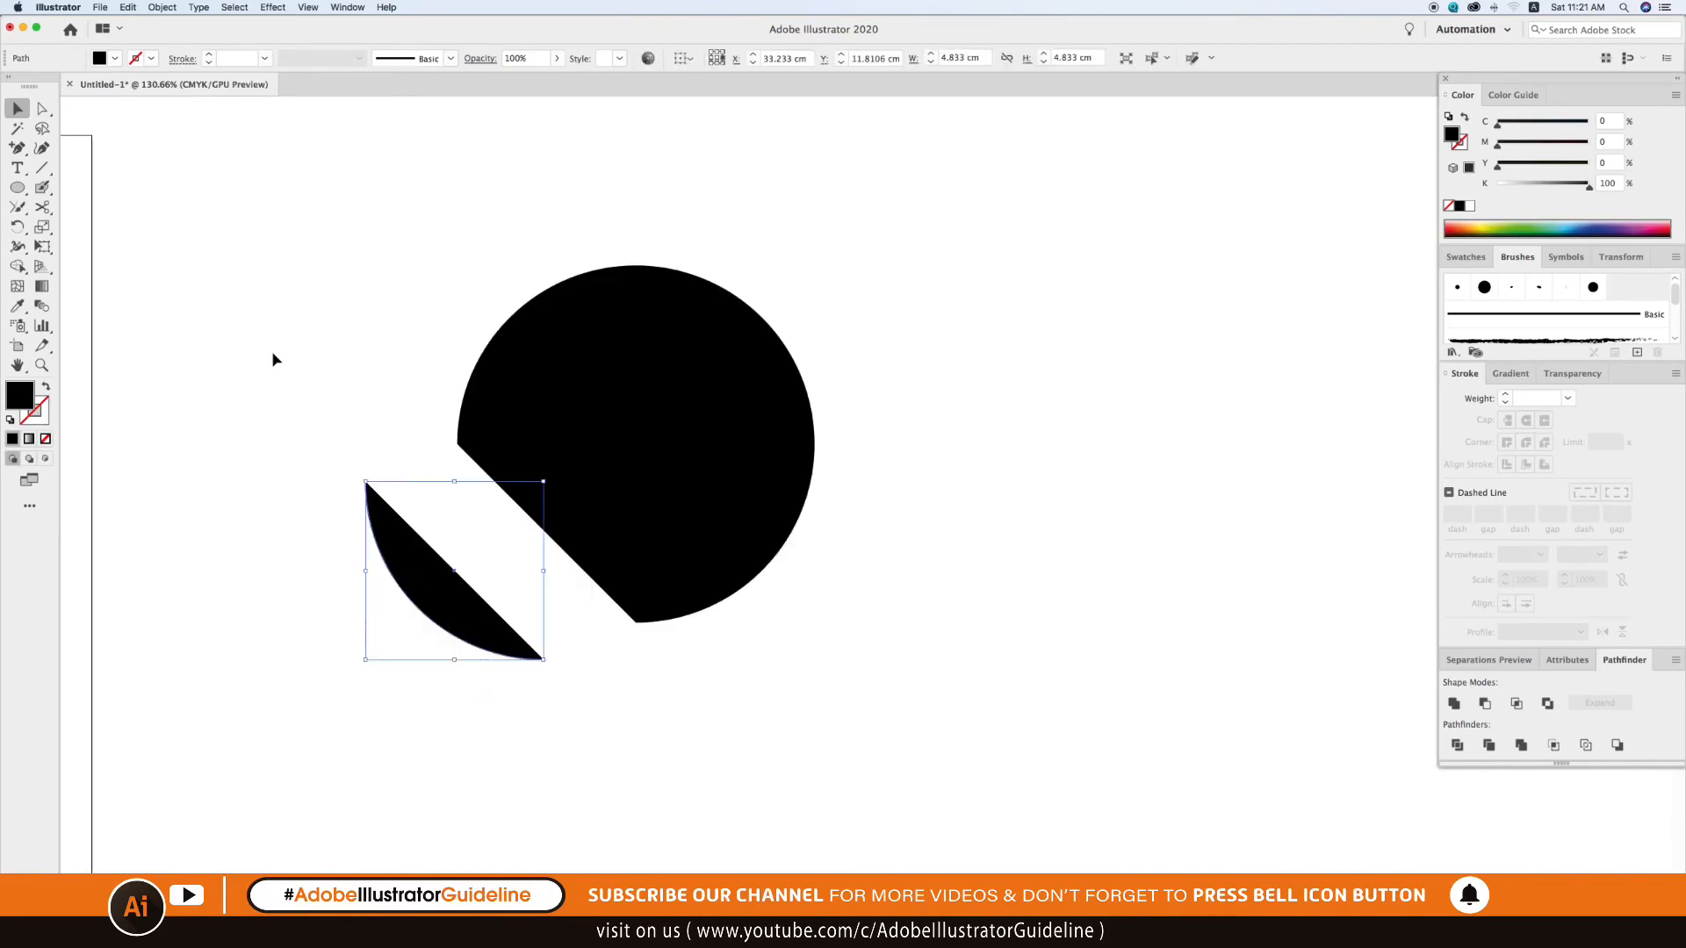
Delete both circle pieces and draw a new black circle about 12 cm in diameter beside the artboard.
drag(274, 360, 948, 685)
key(Delete)
drag(42, 207, 105, 250)
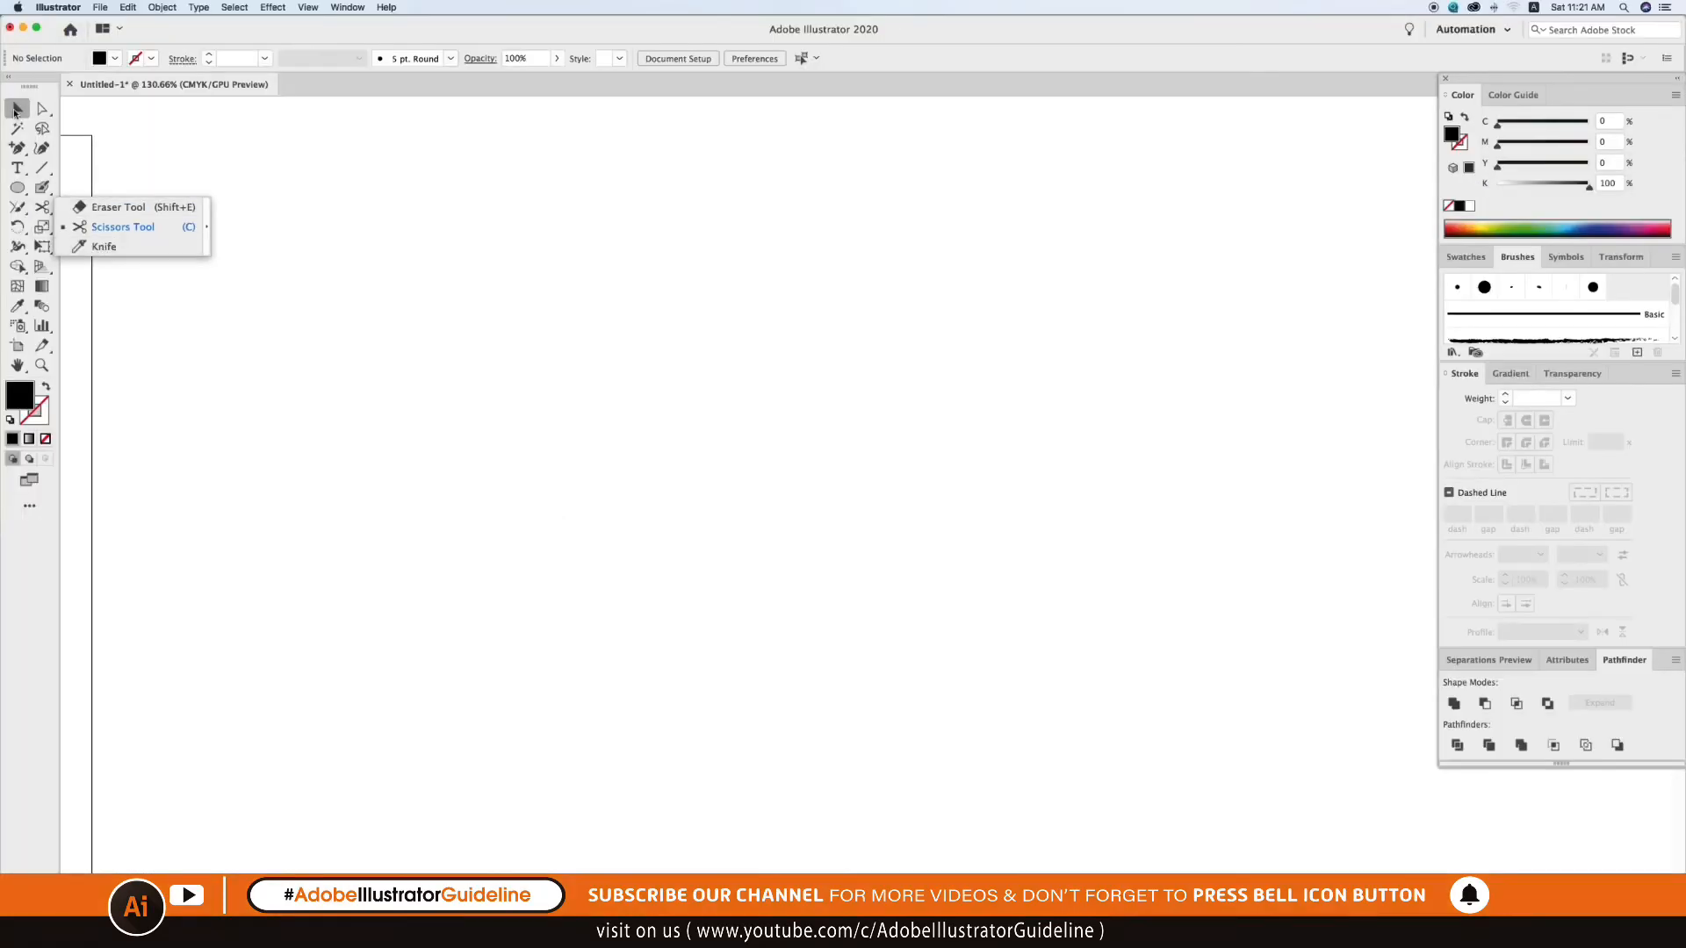
click(39, 281)
drag(43, 483, 219, 496)
click(95, 227)
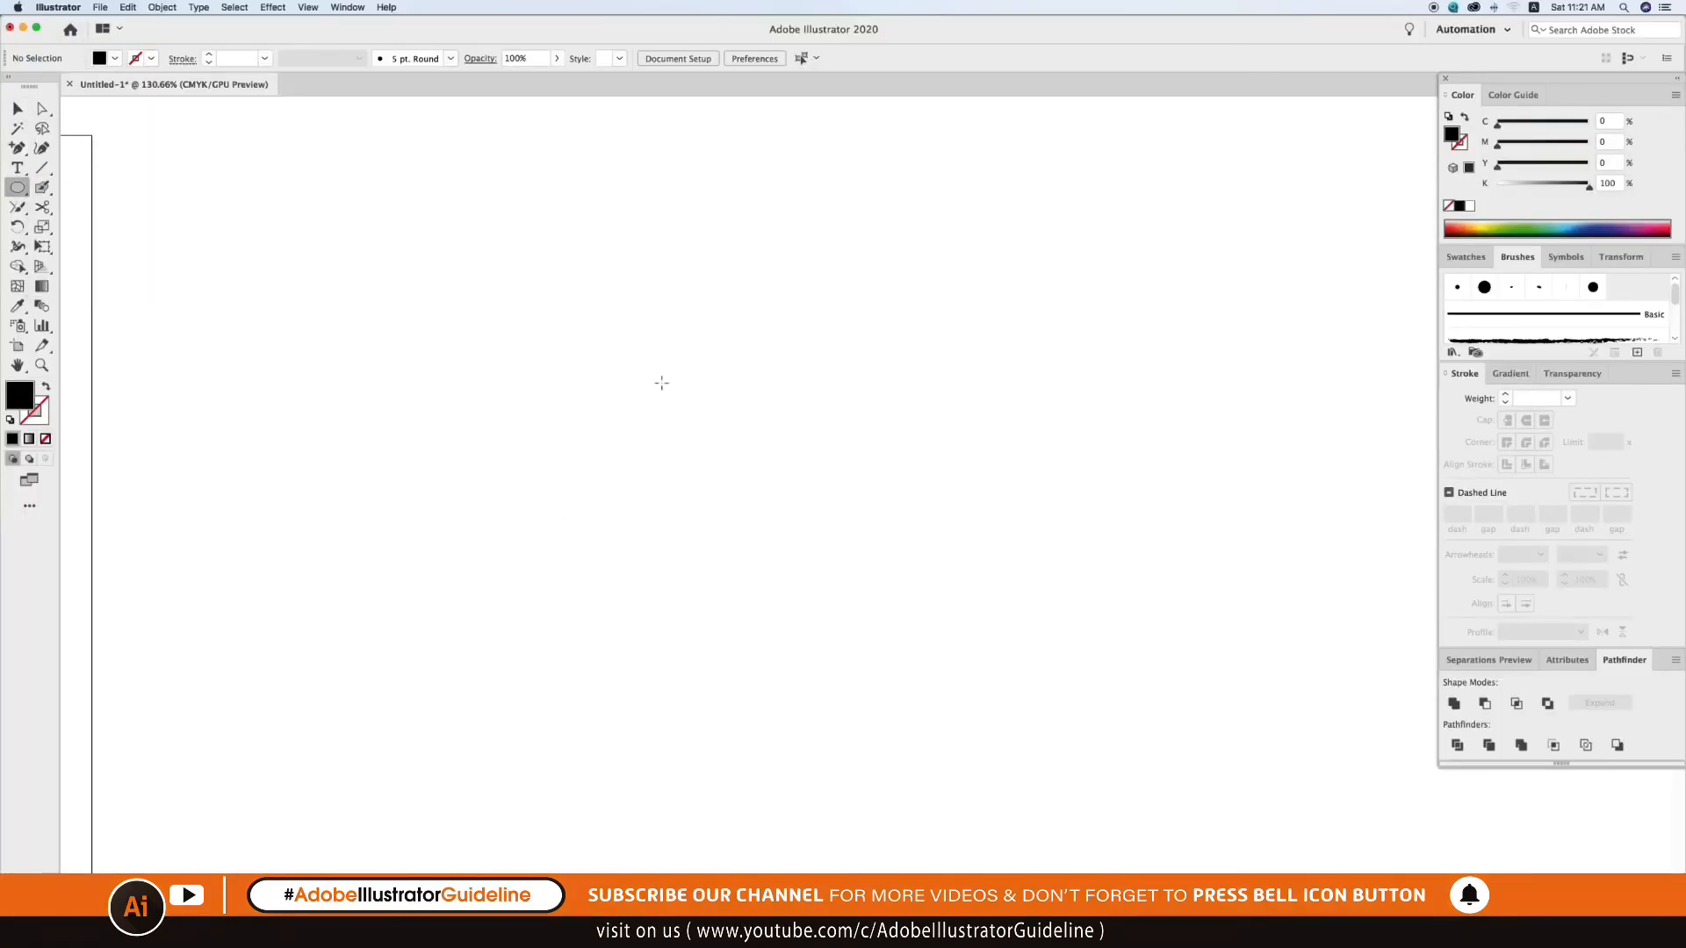
drag(589, 315, 1033, 757)
key(v)
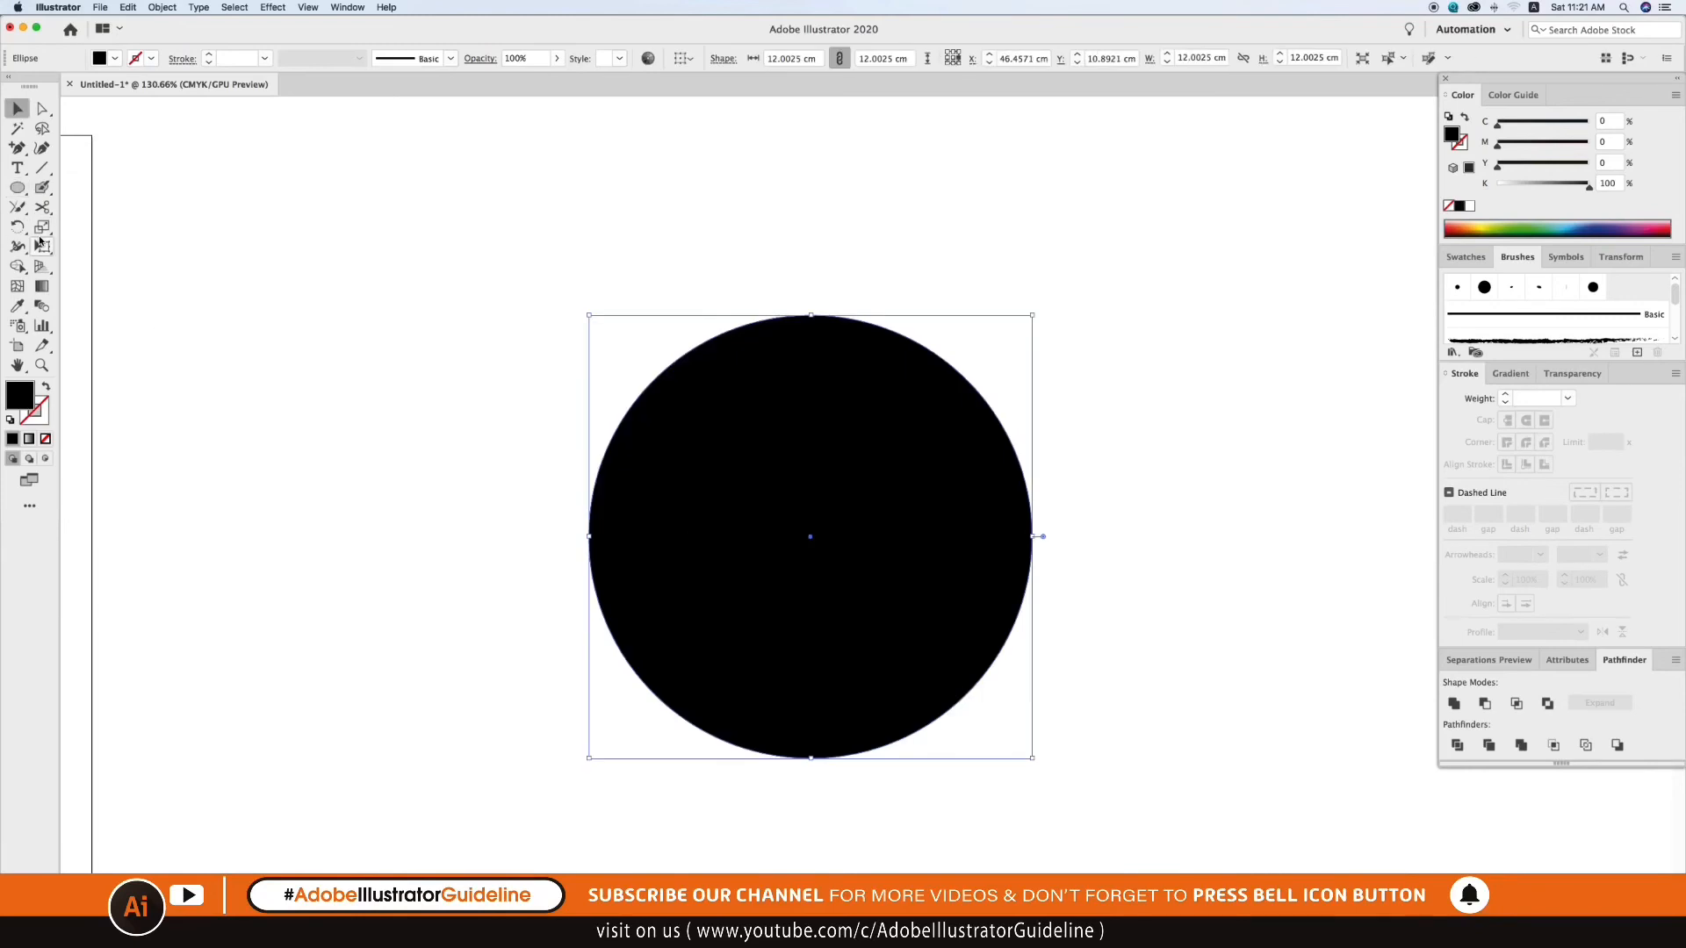
Slice diagonally through the circle's lower-left side with the Knife tool and move the cut-off segment up and outward.
drag(42, 208, 126, 247)
click(125, 247)
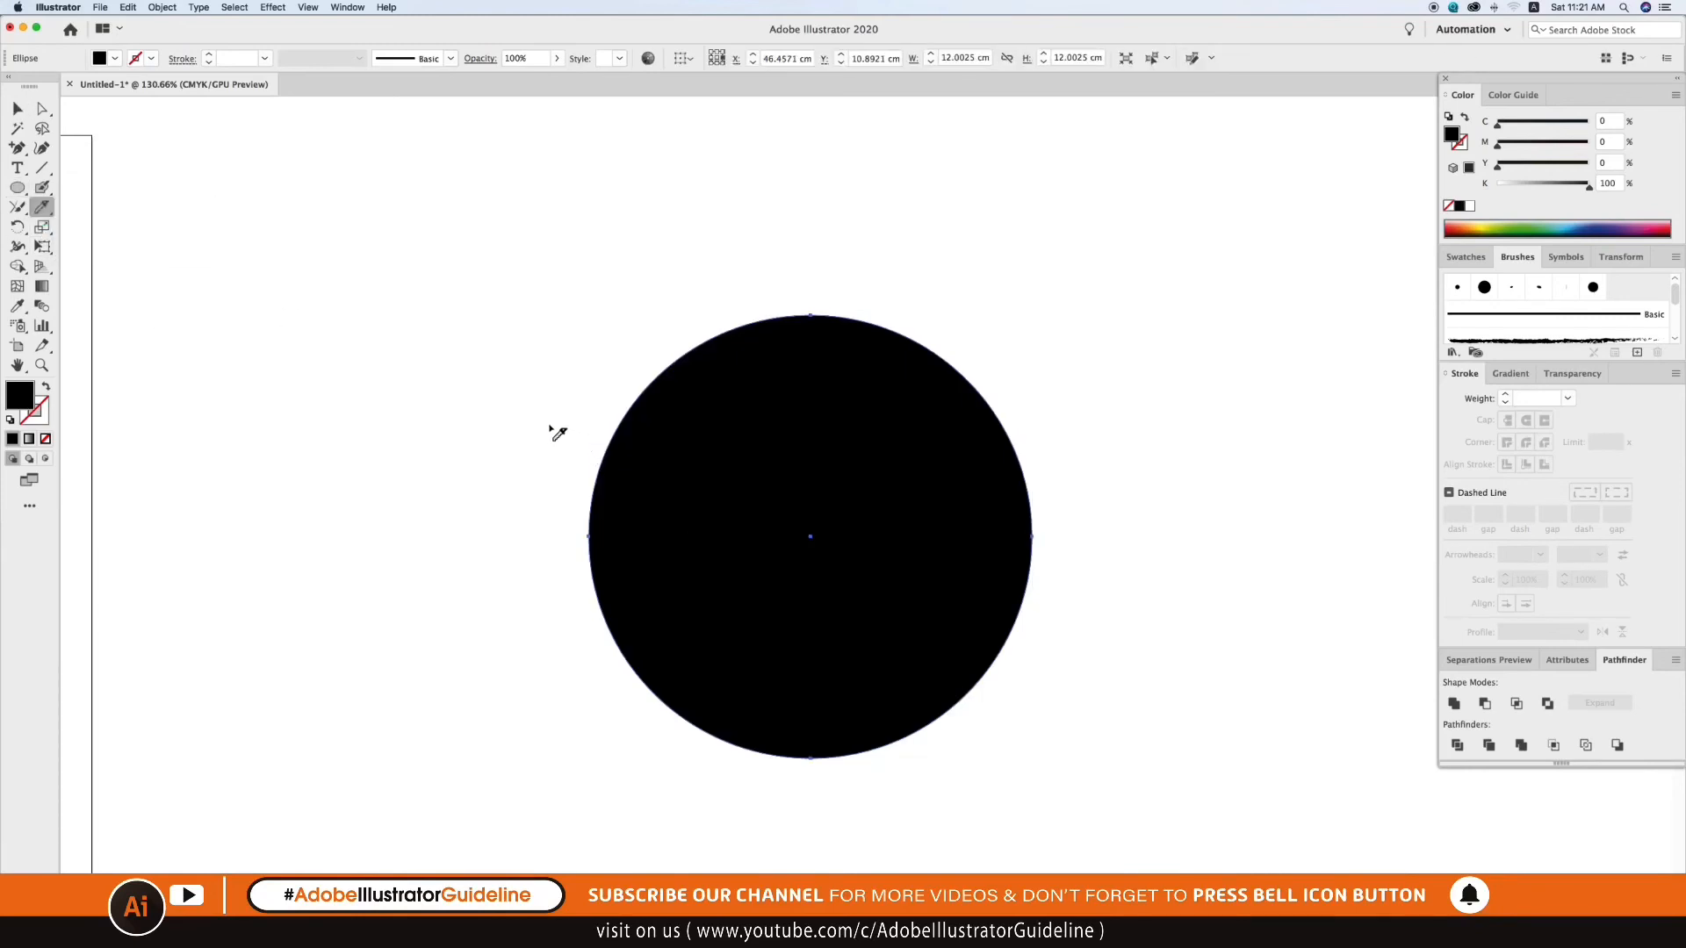
drag(553, 432, 905, 819)
key(v)
click(486, 644)
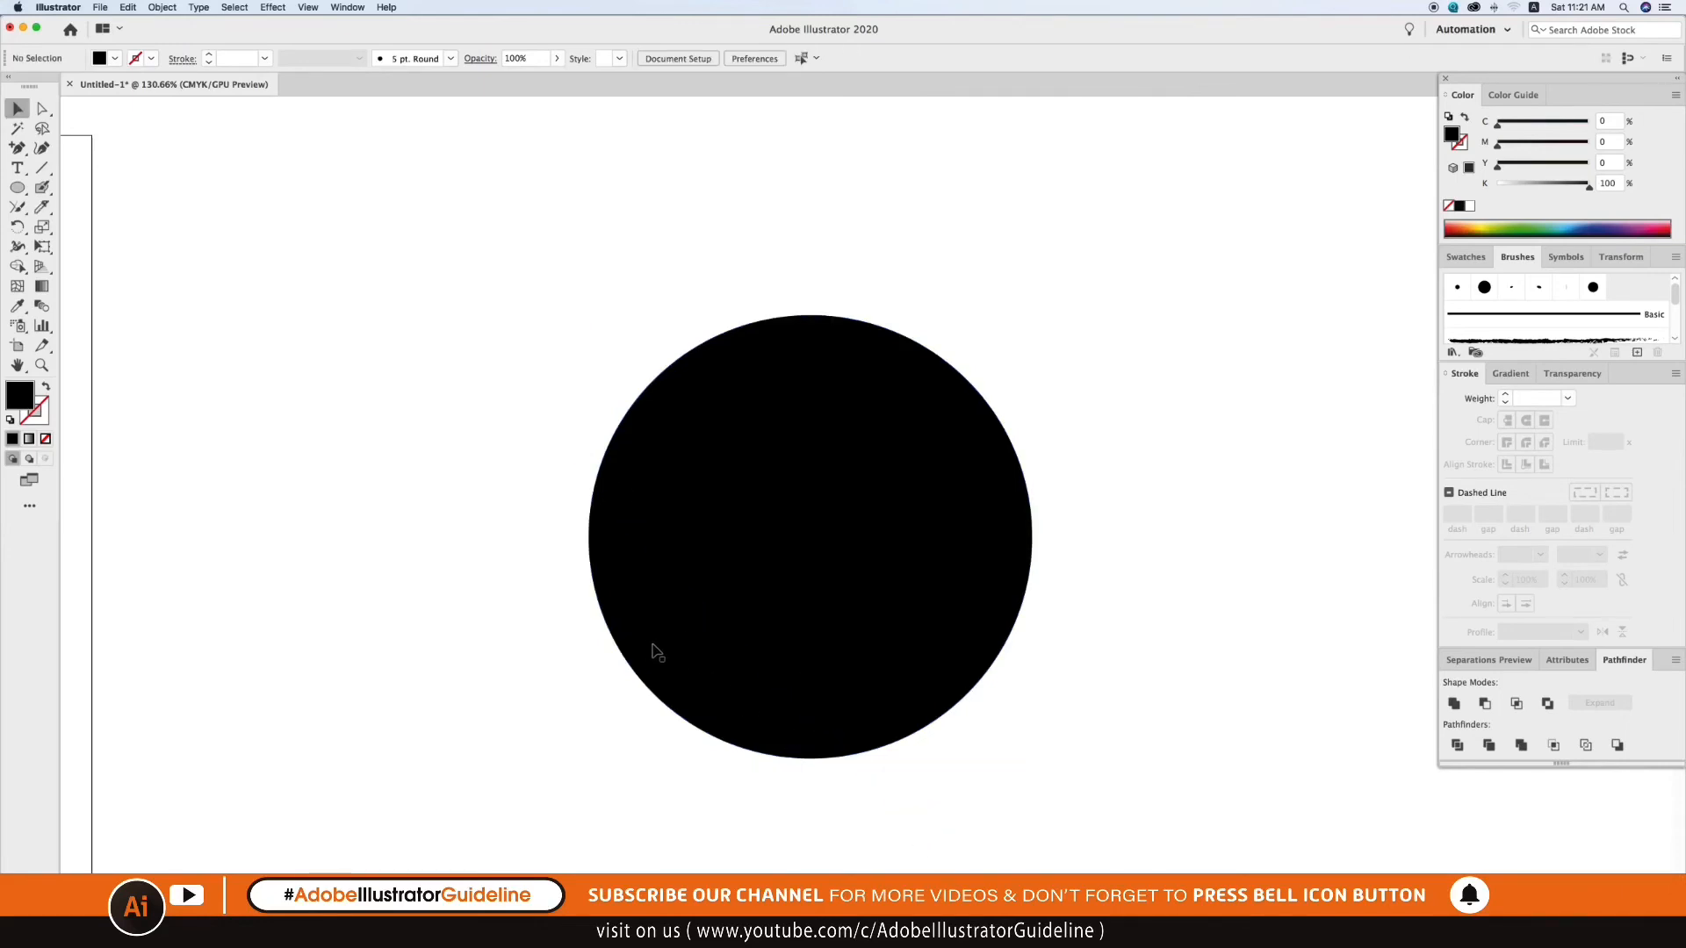
drag(650, 651, 522, 547)
scroll(794, 557, right, 5)
scroll(793, 557, down, 2)
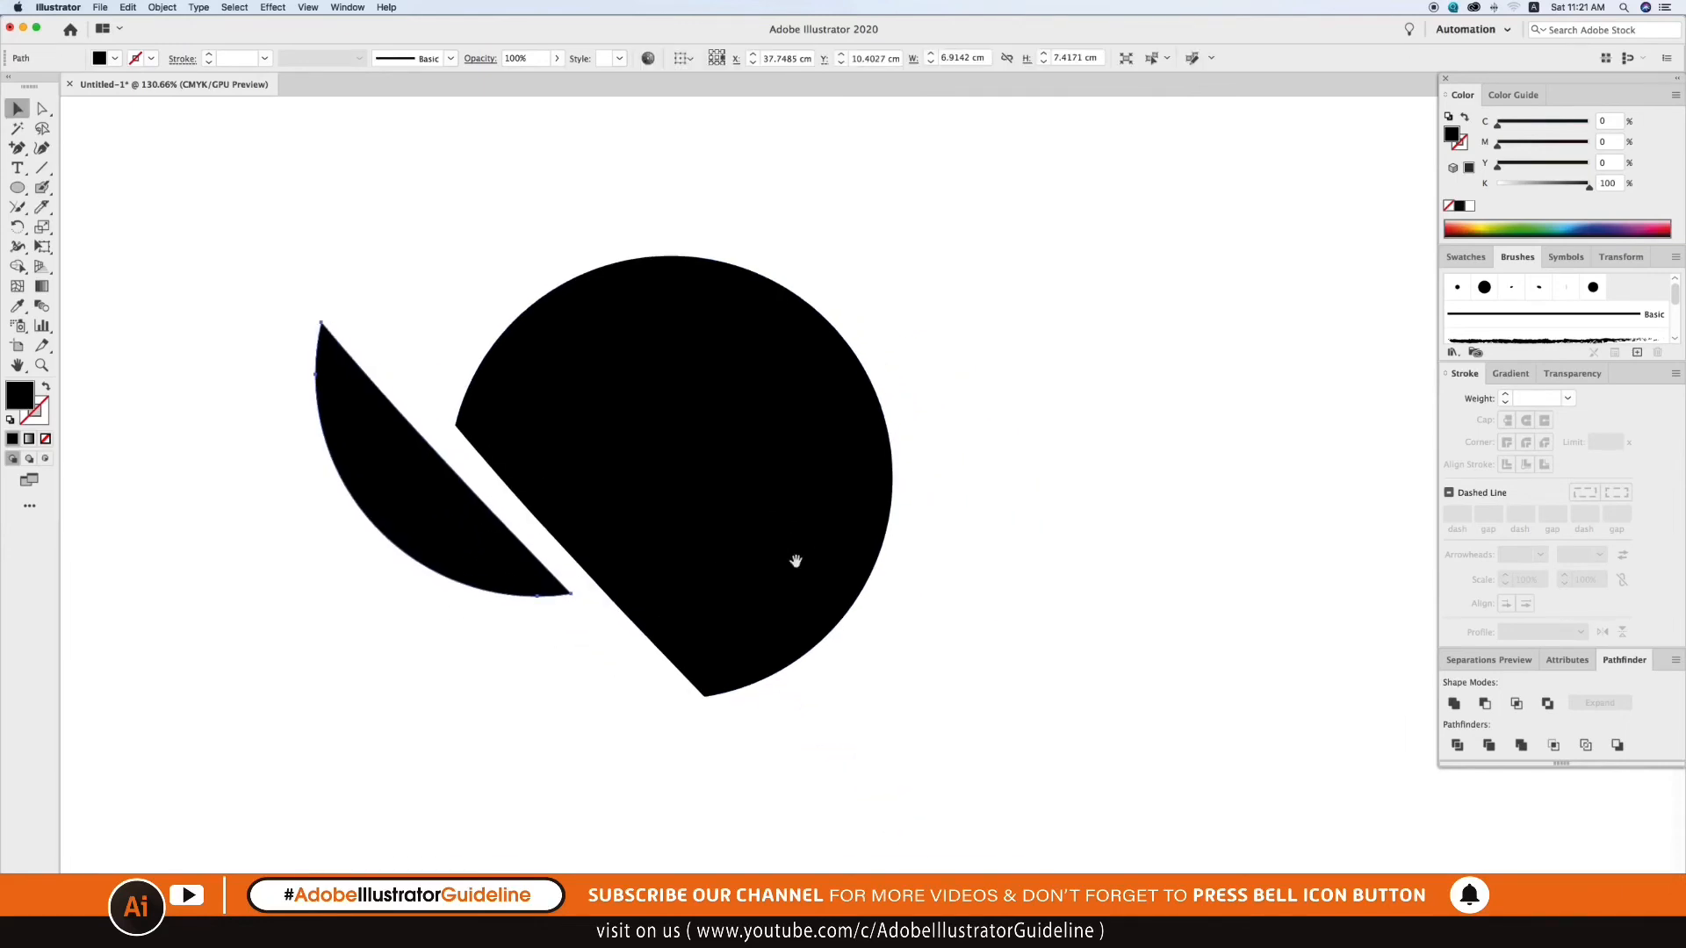
Slice down the circle's right side with the Knife tool and move the cut-off right segment slightly outward.
click(74, 217)
click(41, 207)
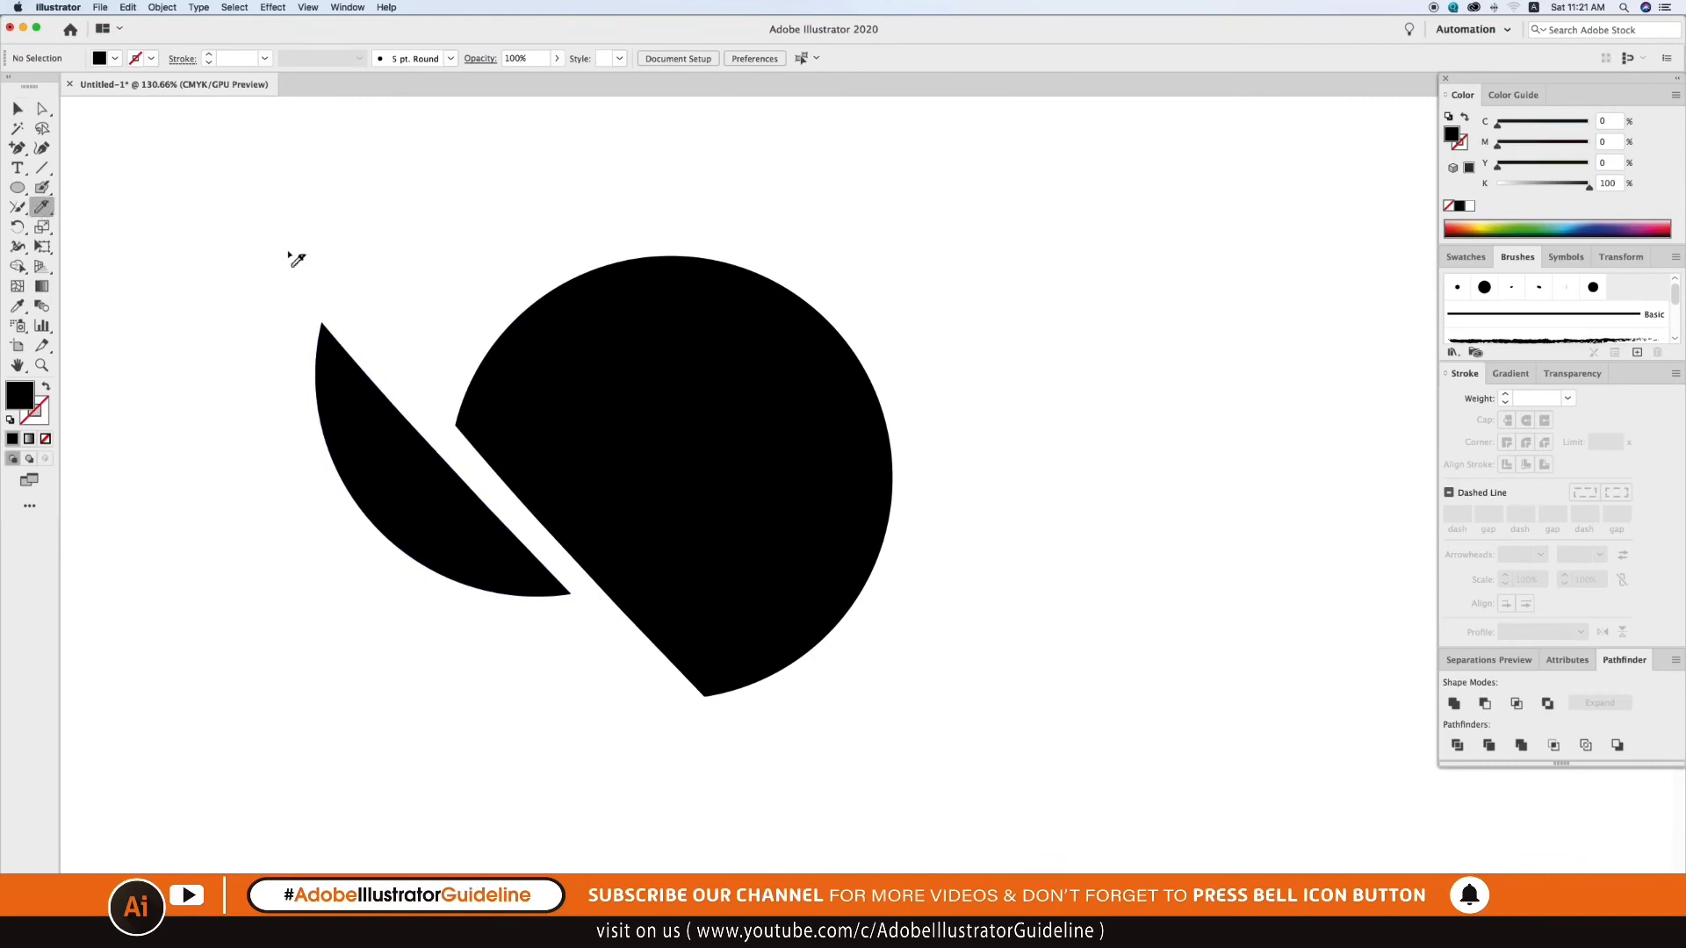
mouse_move(880, 301)
mouse_down()
mouse_move(798, 562)
mouse_move(788, 747)
mouse_up()
key(v)
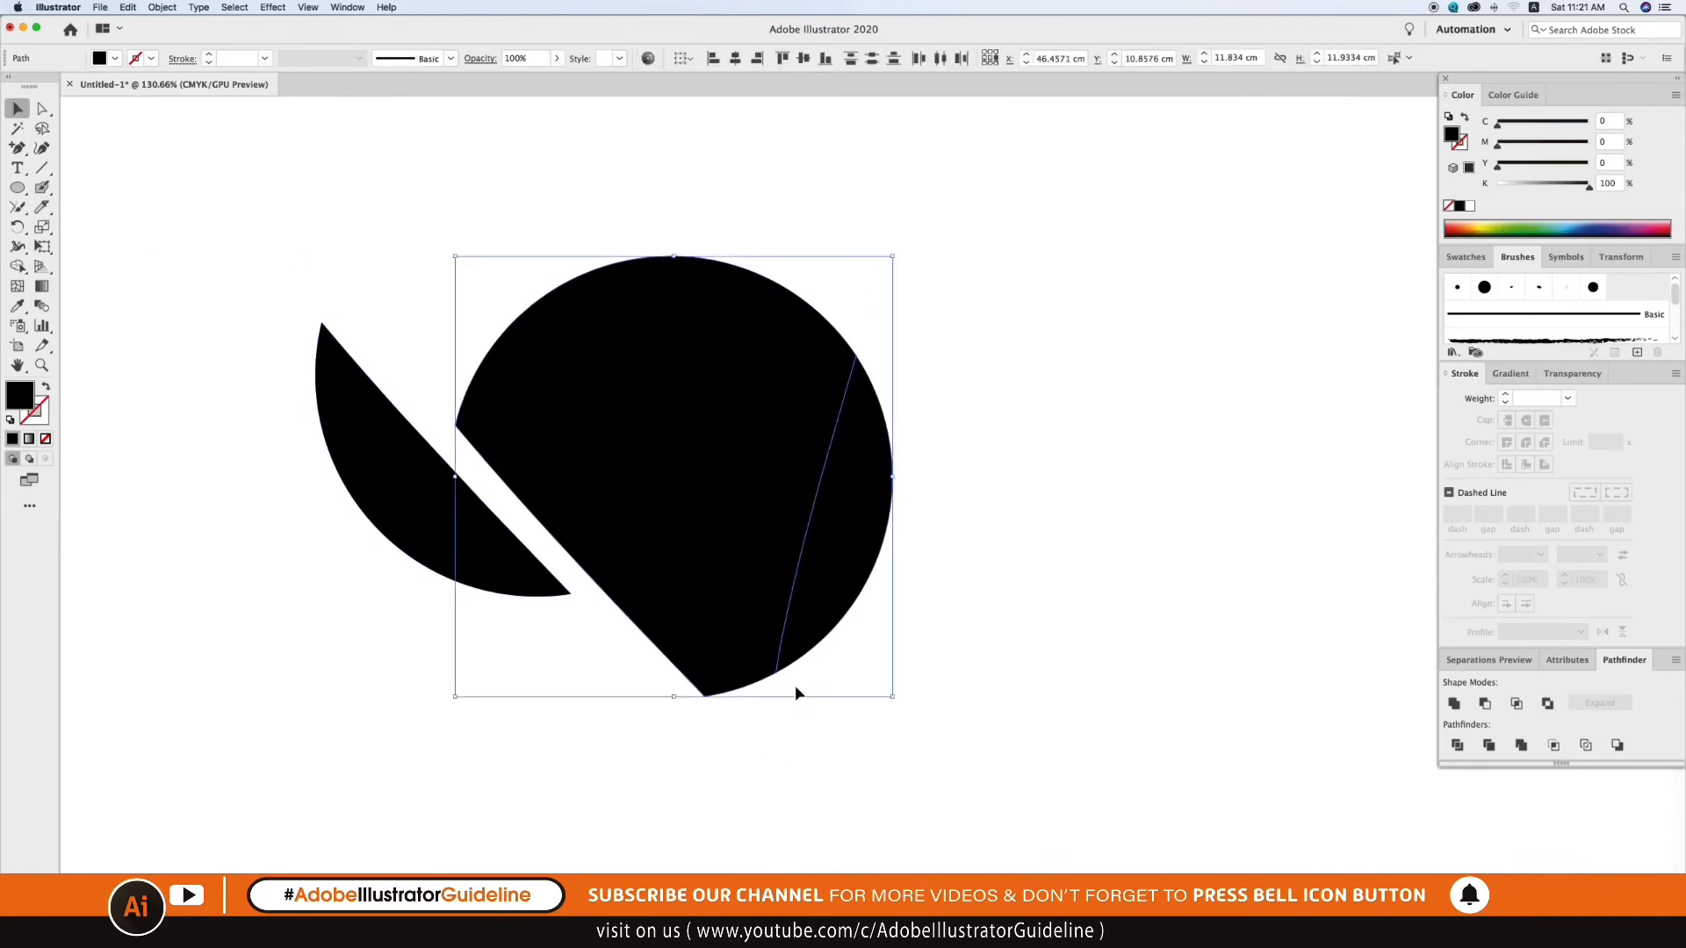
click(815, 692)
drag(835, 602, 865, 617)
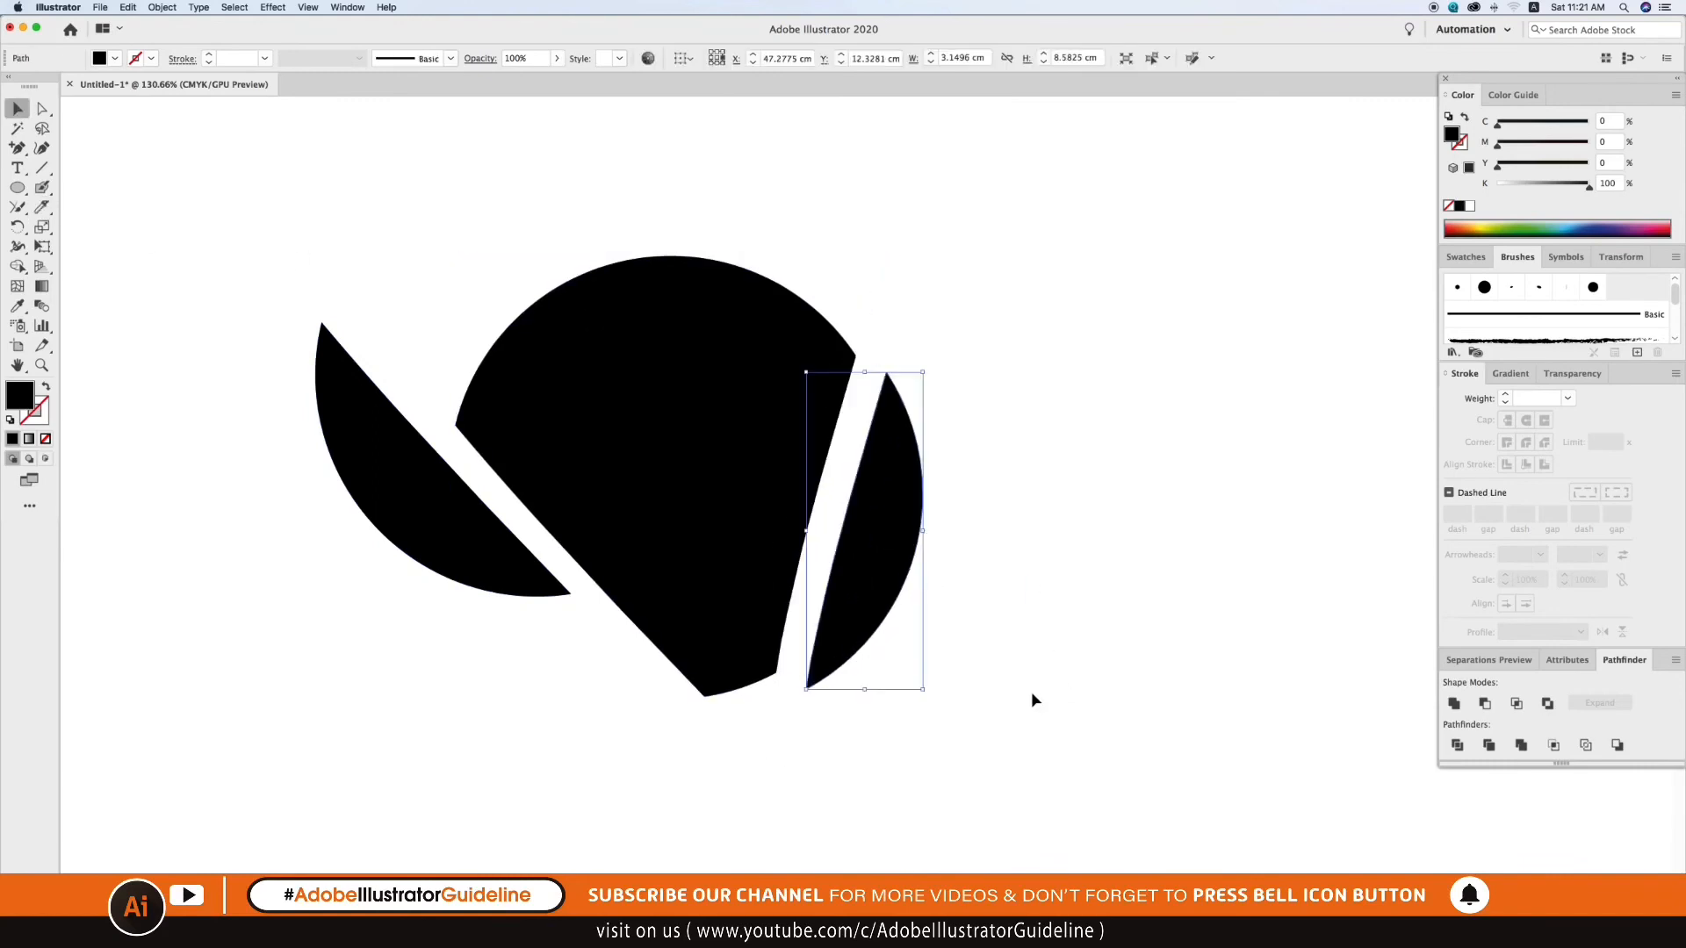
click(86, 246)
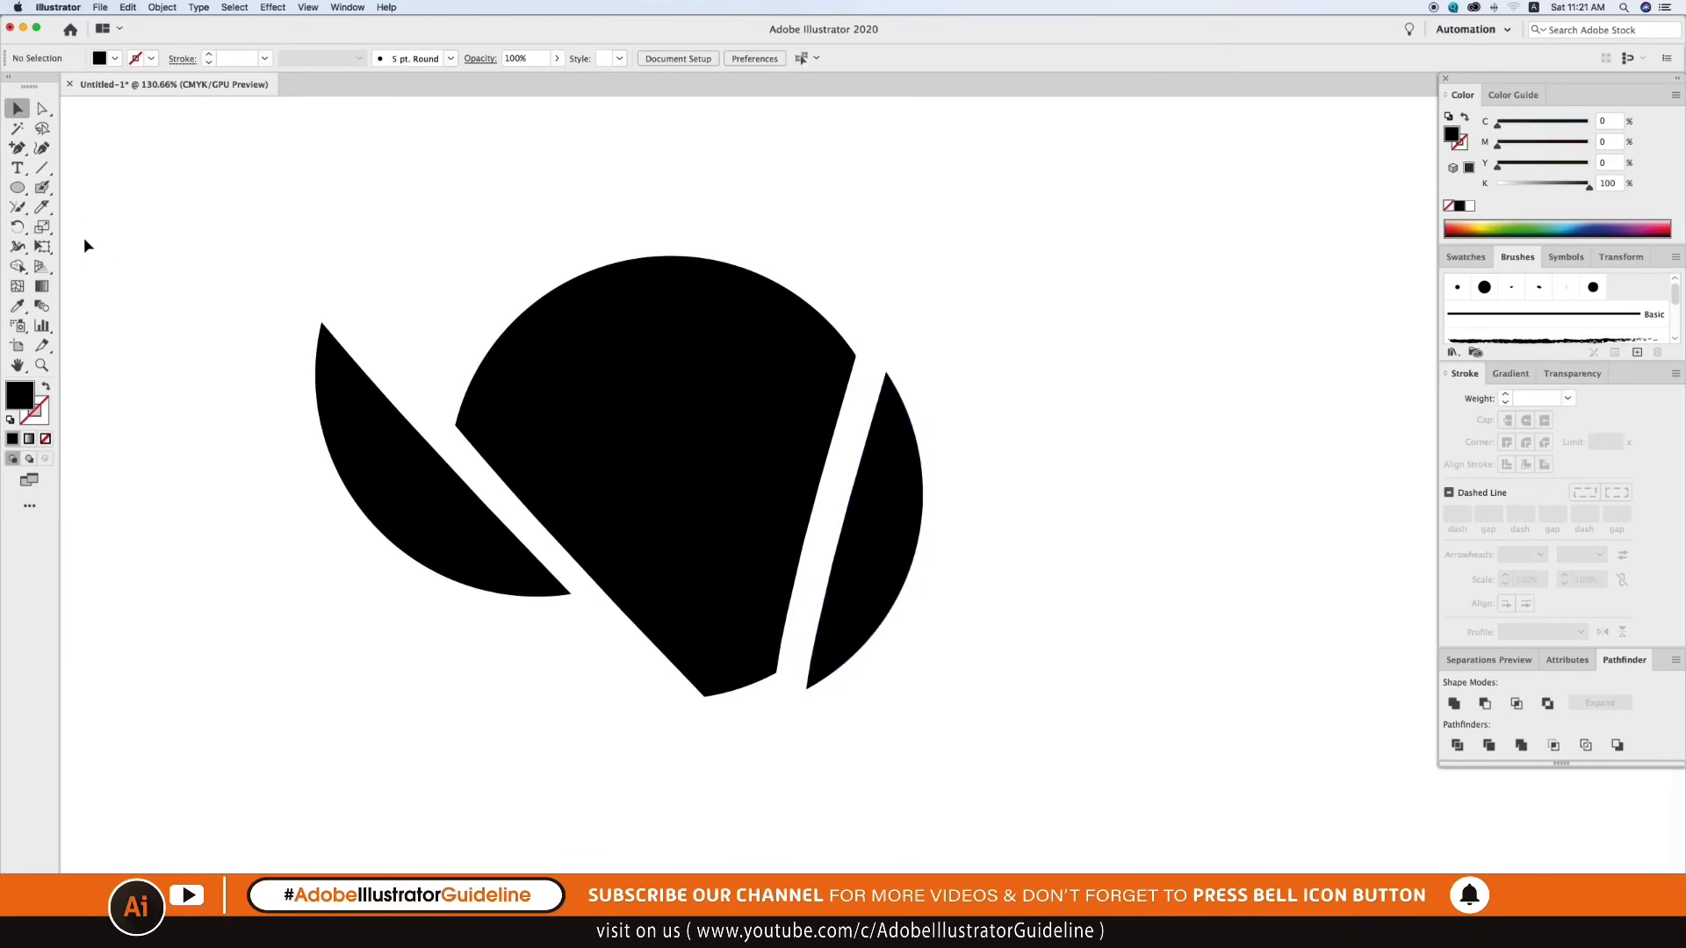
Slice the right segment crosswise with the Knife tool and move its upper part up and outward.
click(42, 206)
drag(838, 502, 1027, 629)
key(v)
click(971, 583)
drag(920, 525, 969, 493)
click(1003, 682)
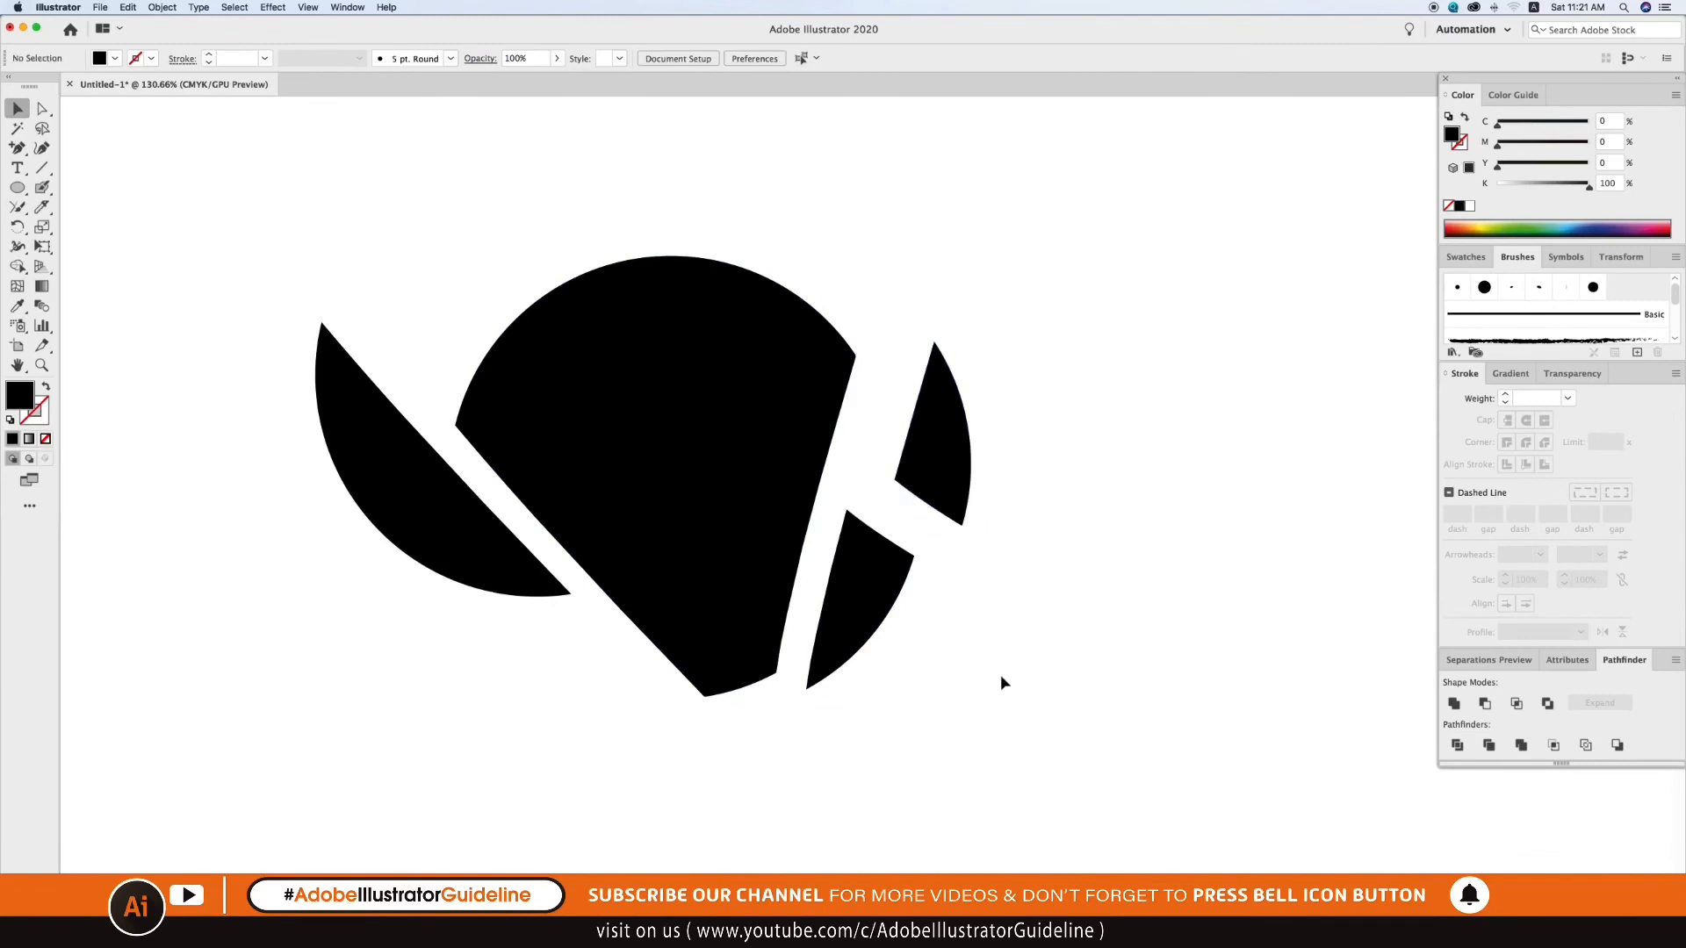
Slice the main piece from top to bottom near its left side with the Knife tool and move the left part up and outward.
click(49, 214)
mouse_move(565, 232)
mouse_down()
mouse_move(606, 469)
mouse_move(606, 705)
mouse_up()
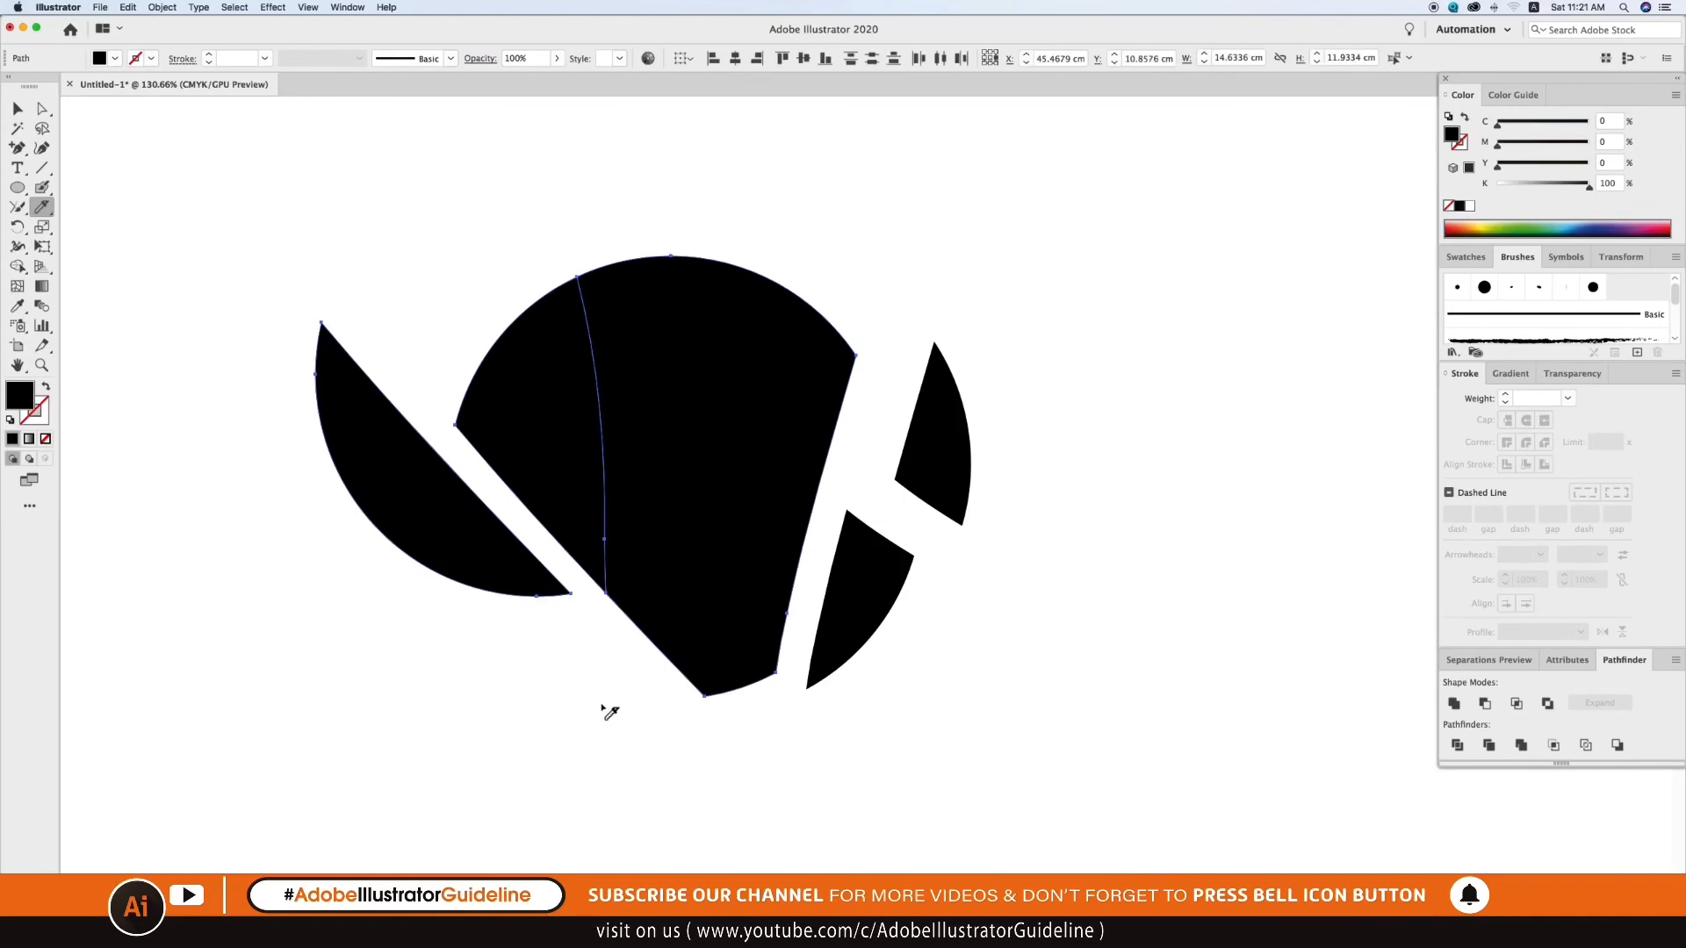
click(18, 108)
click(500, 290)
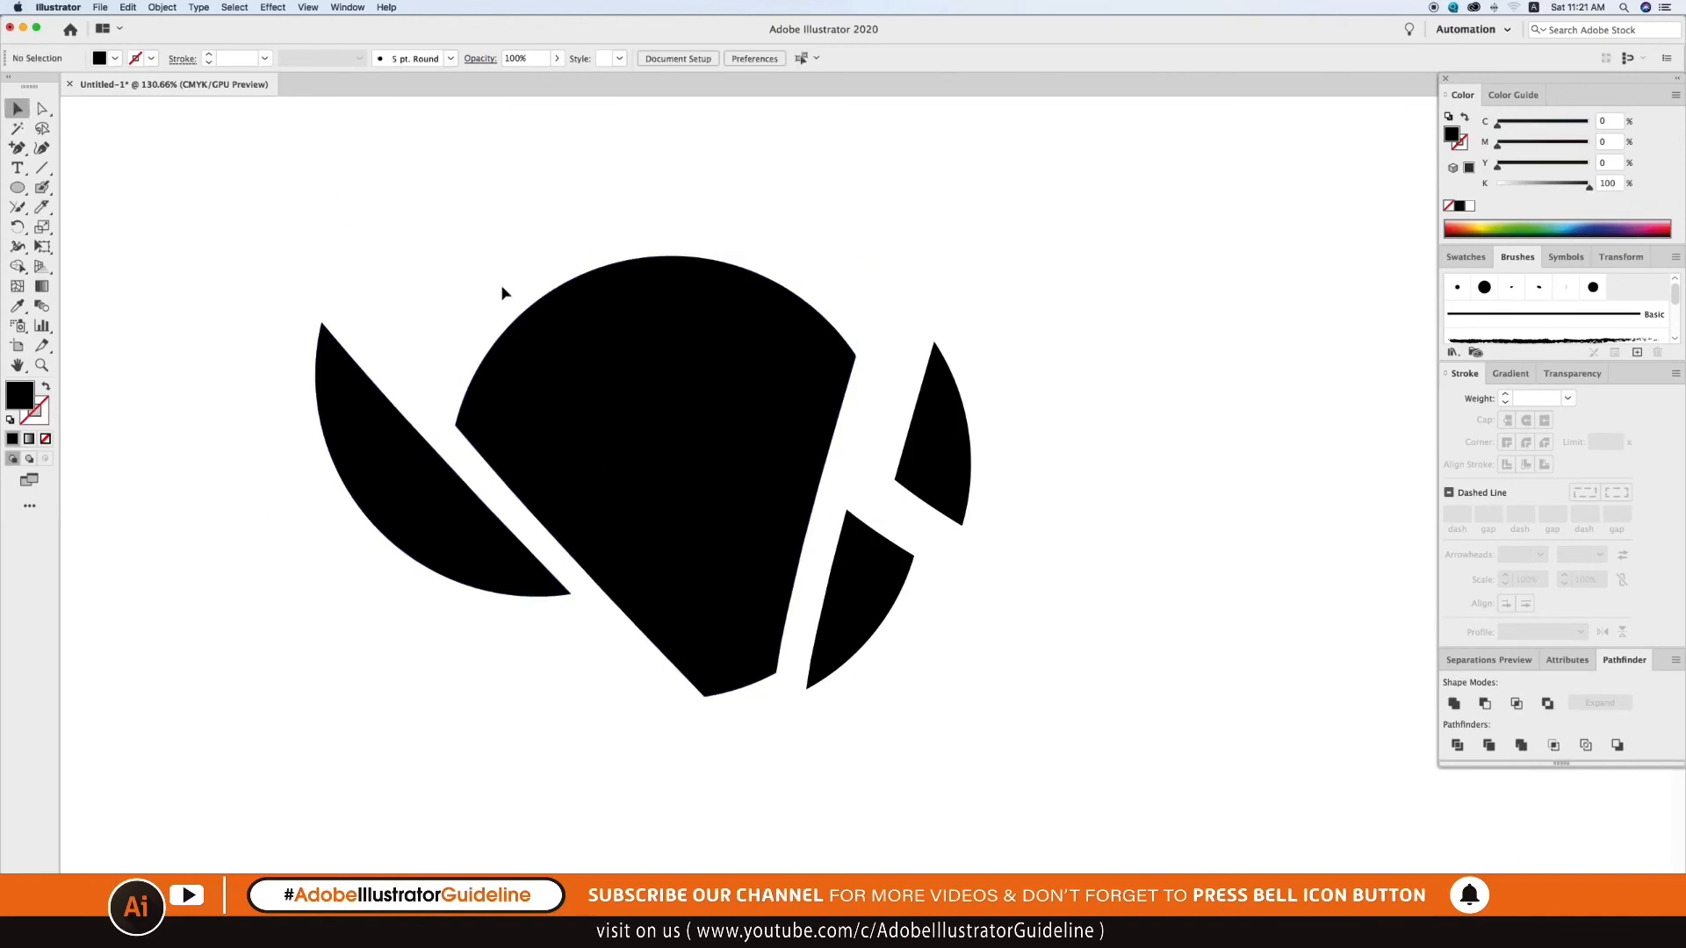
drag(562, 386, 495, 316)
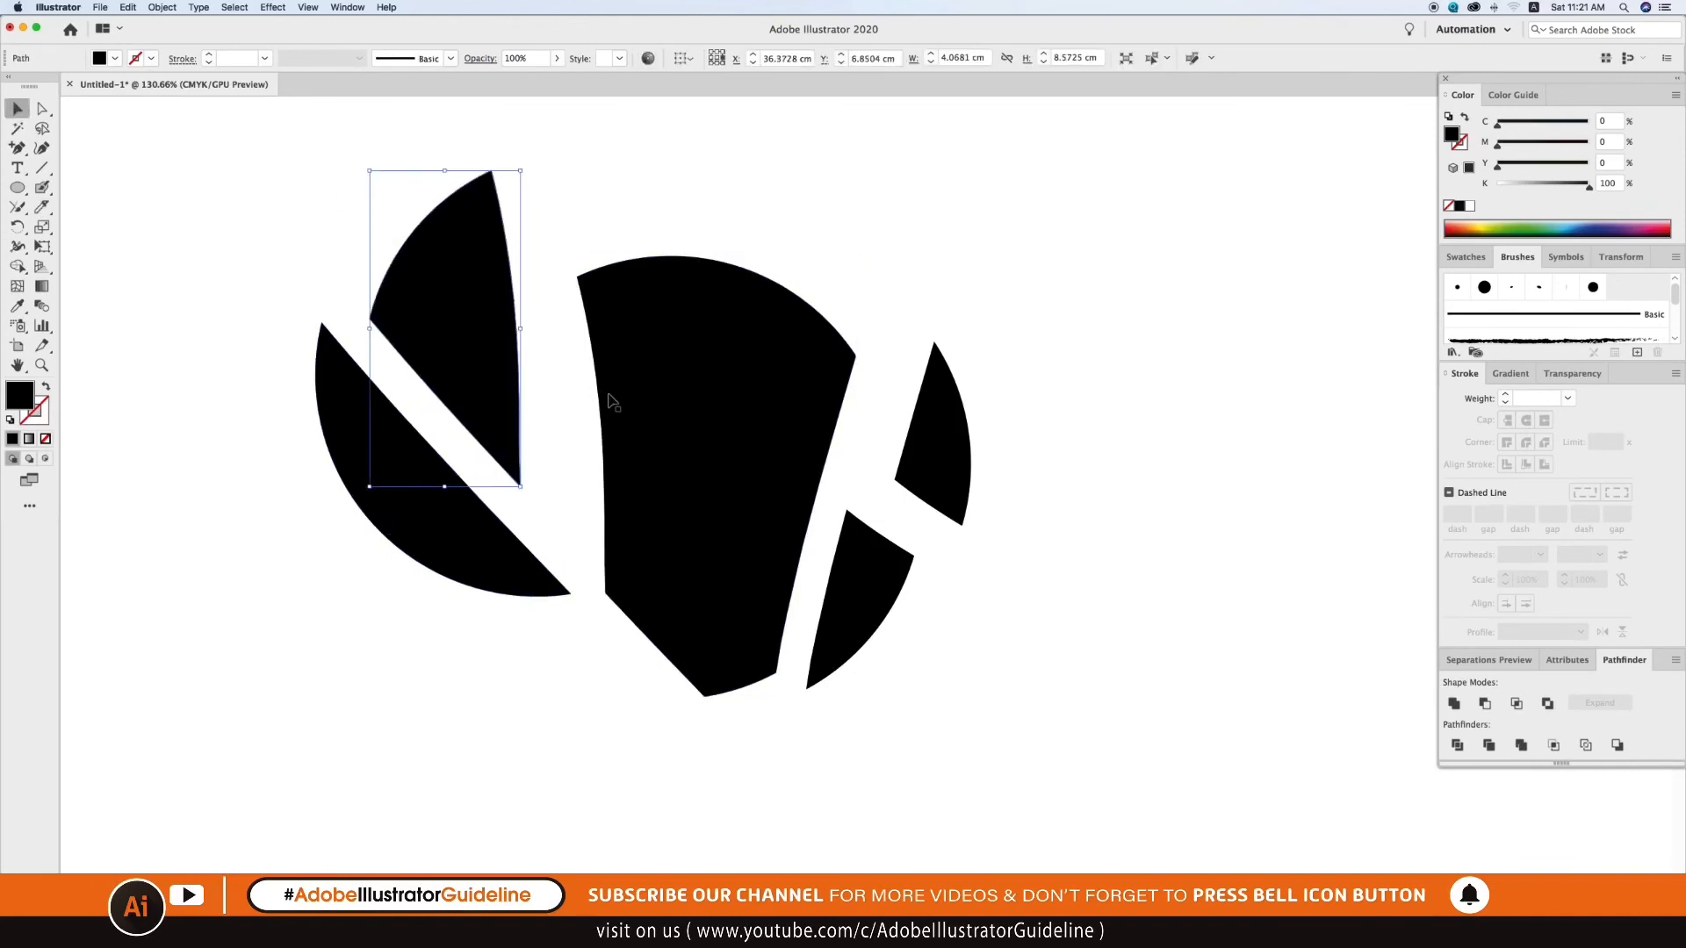
Slice only the central piece crosswise with the Knife tool, move its upper part upward, and view the result at 100%.
click(659, 433)
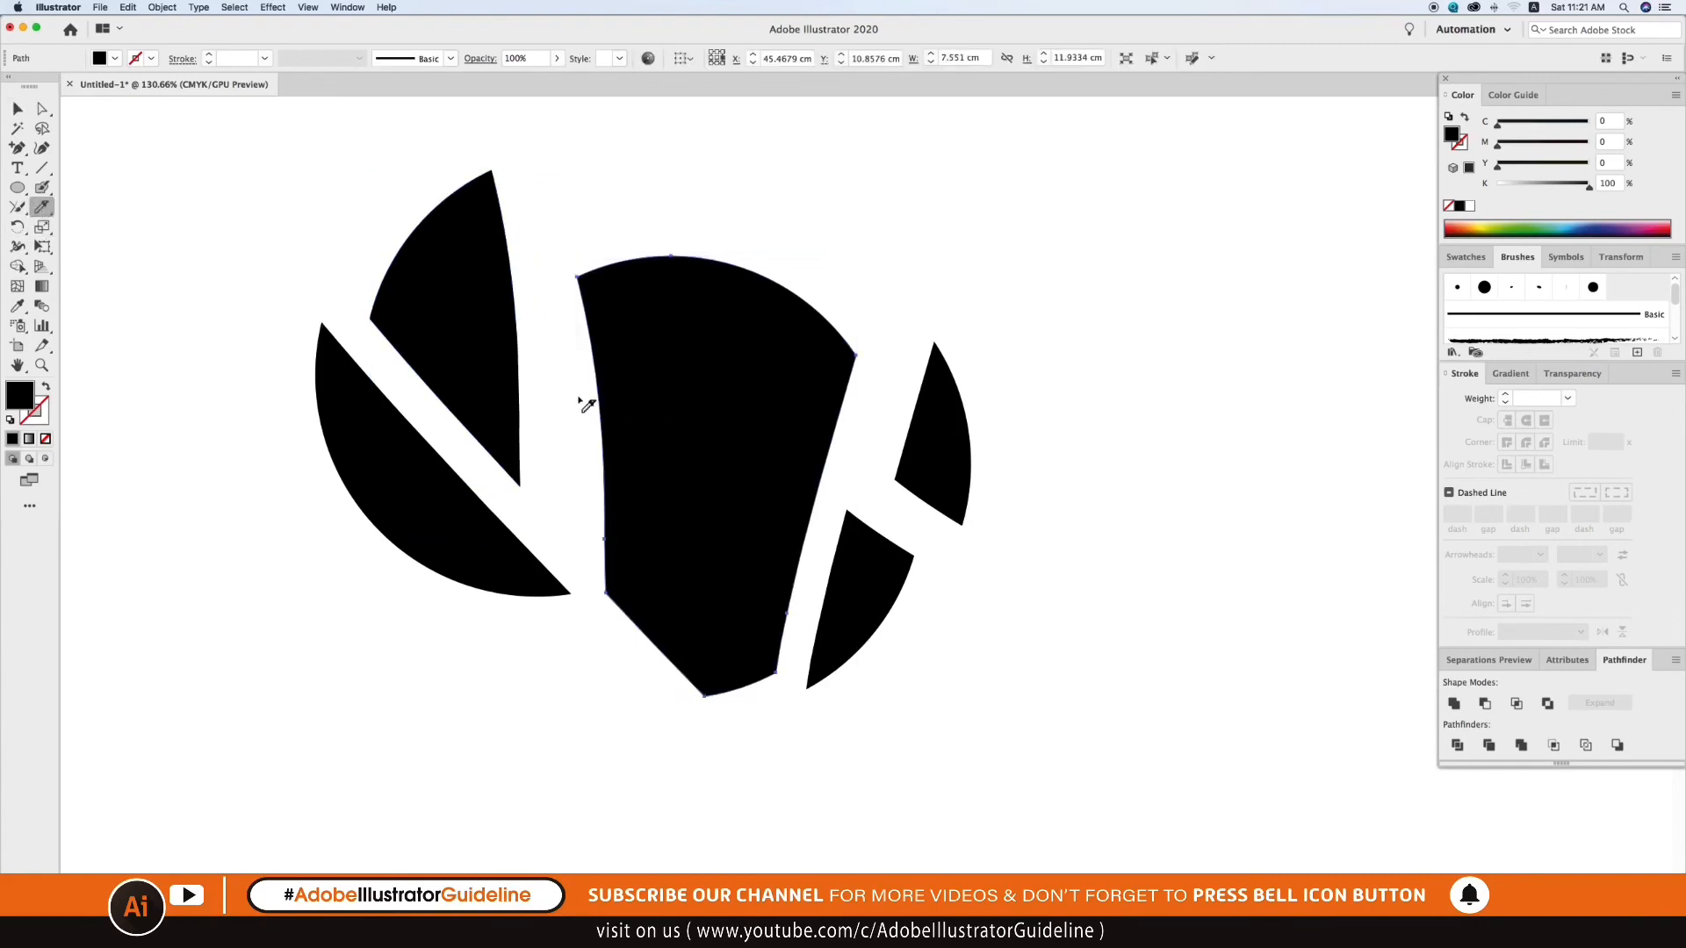
drag(581, 400, 825, 437)
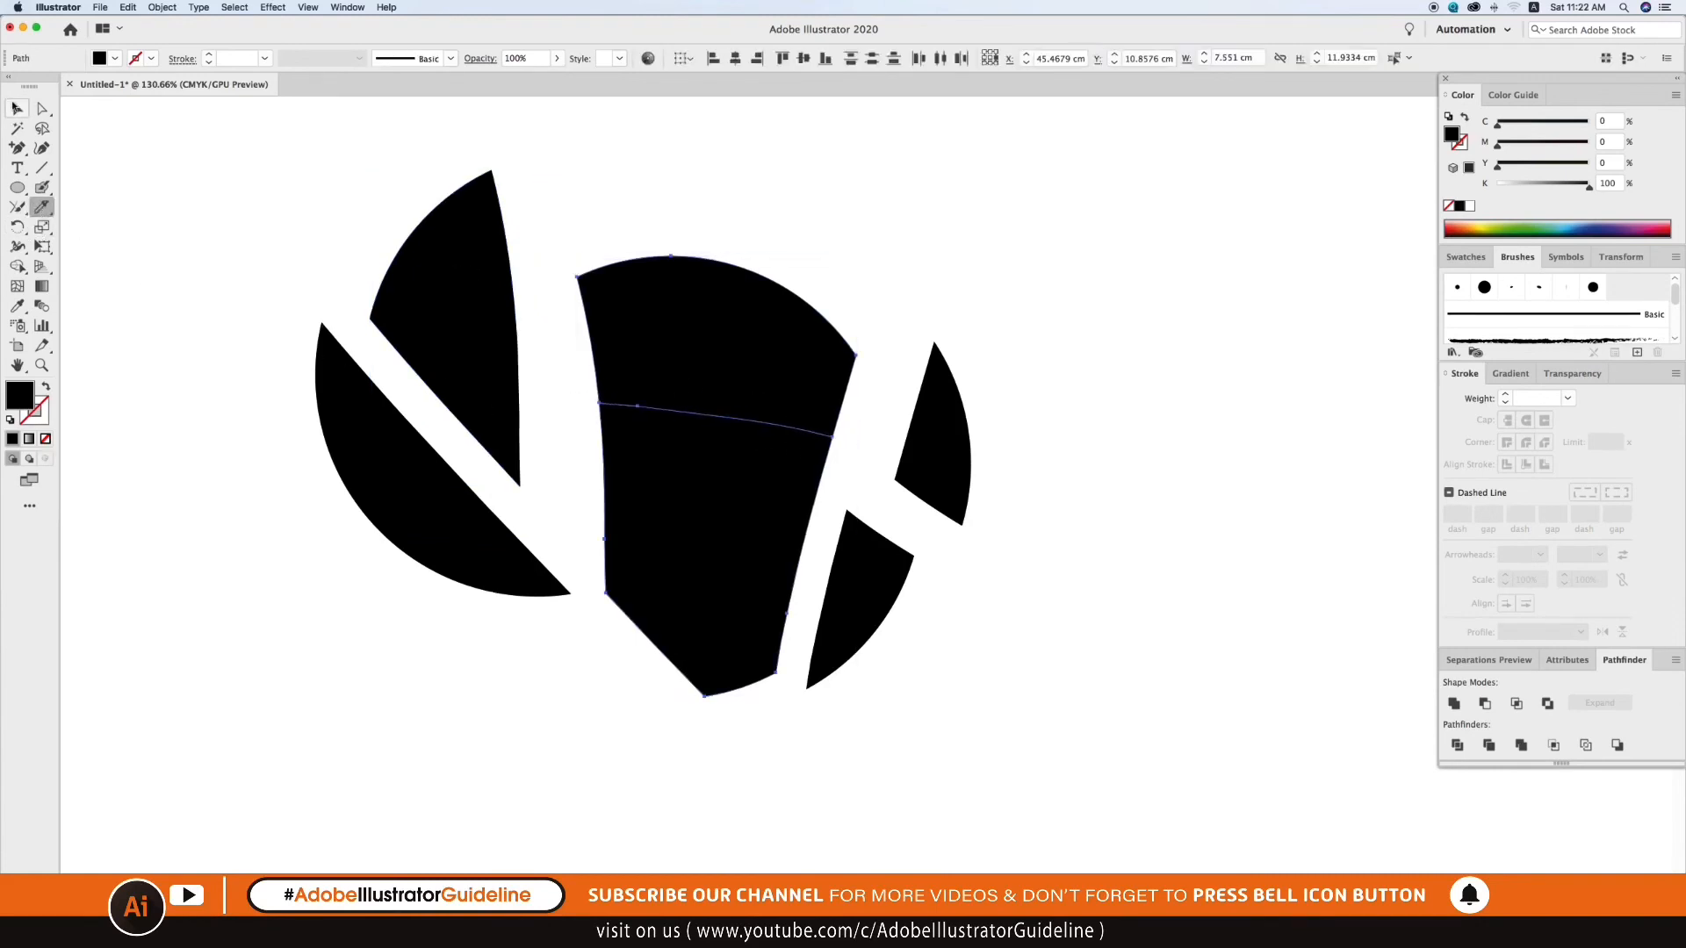
key(v)
click(282, 177)
drag(640, 301, 594, 263)
click(656, 400)
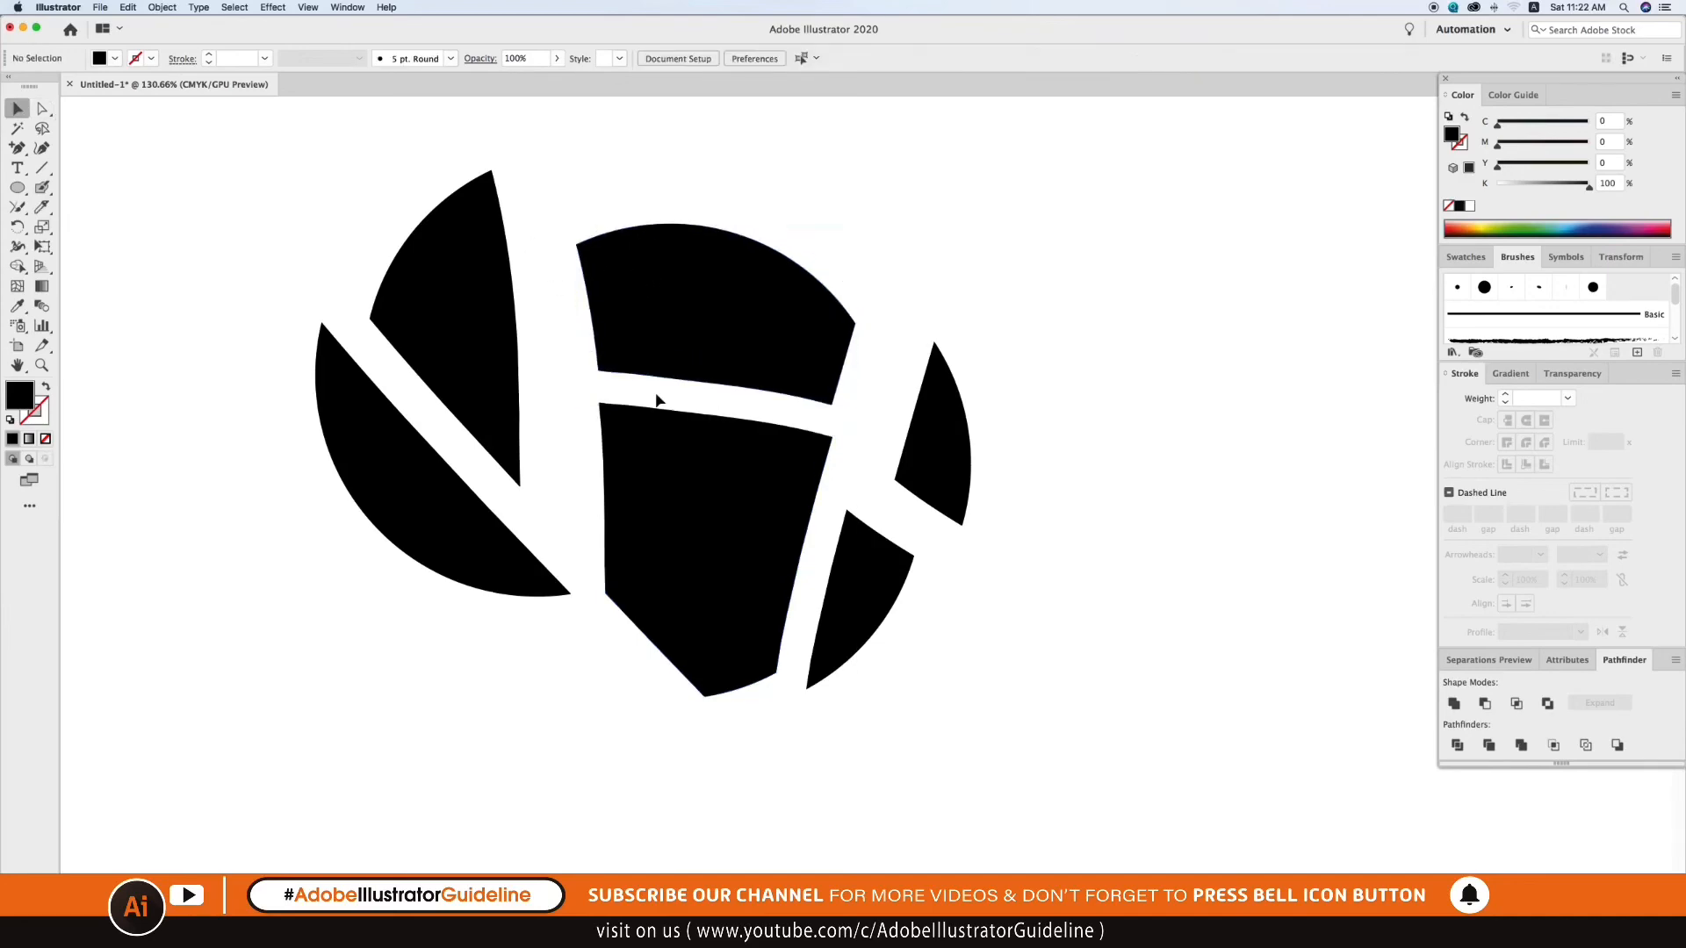
key(super+1)
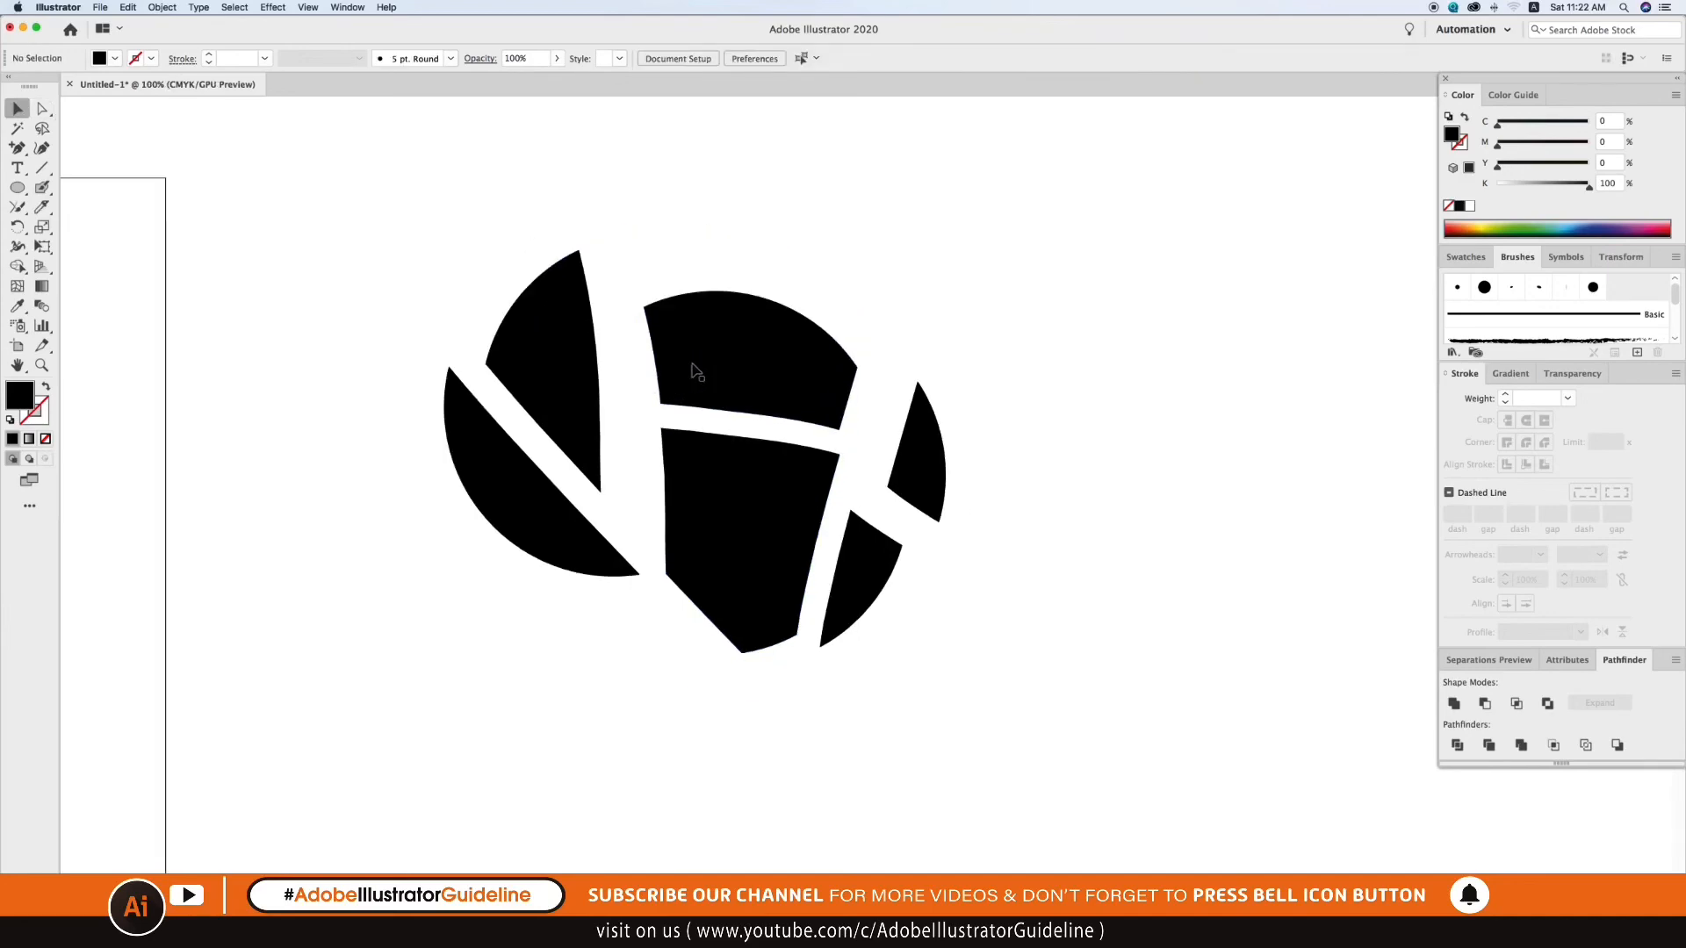